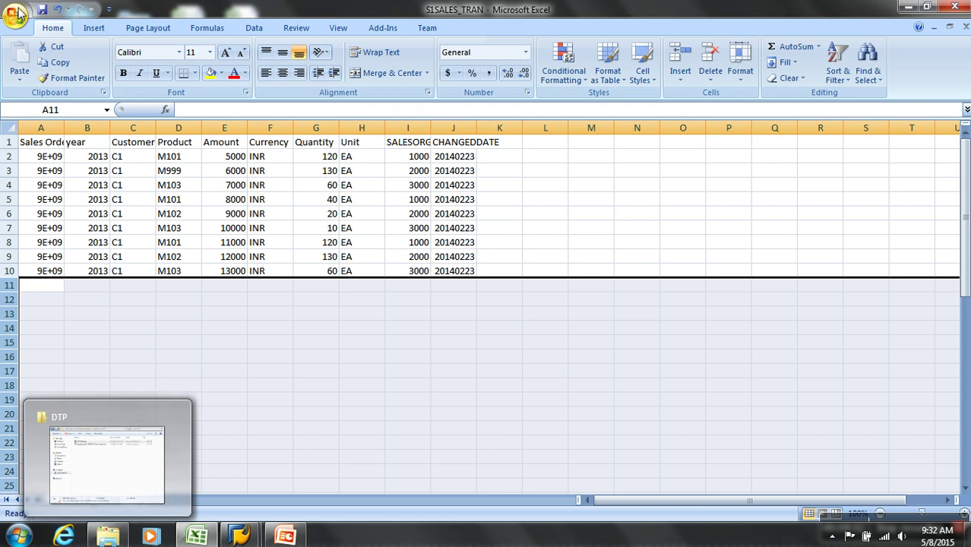
Start saving a copy of the workbook and choose the Desktop as its destination folder
click(44, 142)
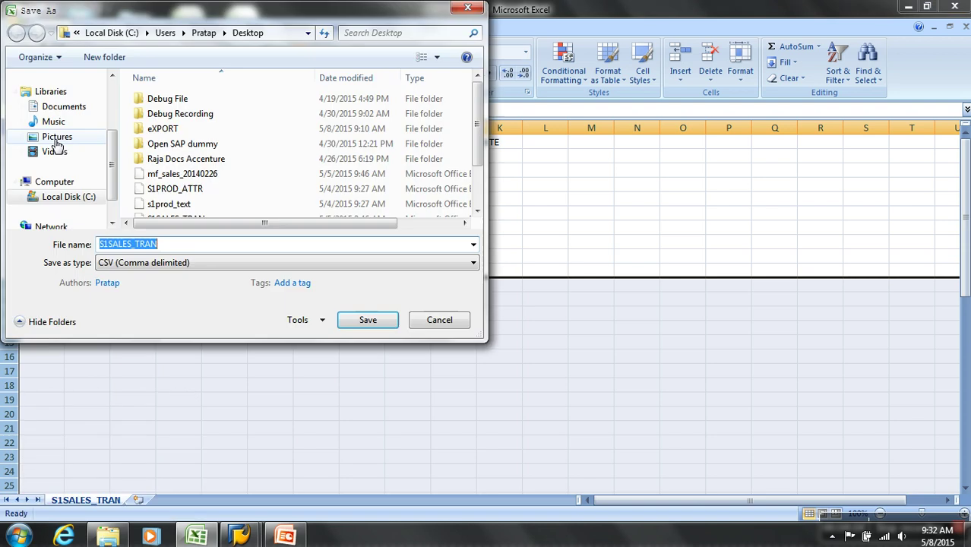
scroll(114, 97, up, 3)
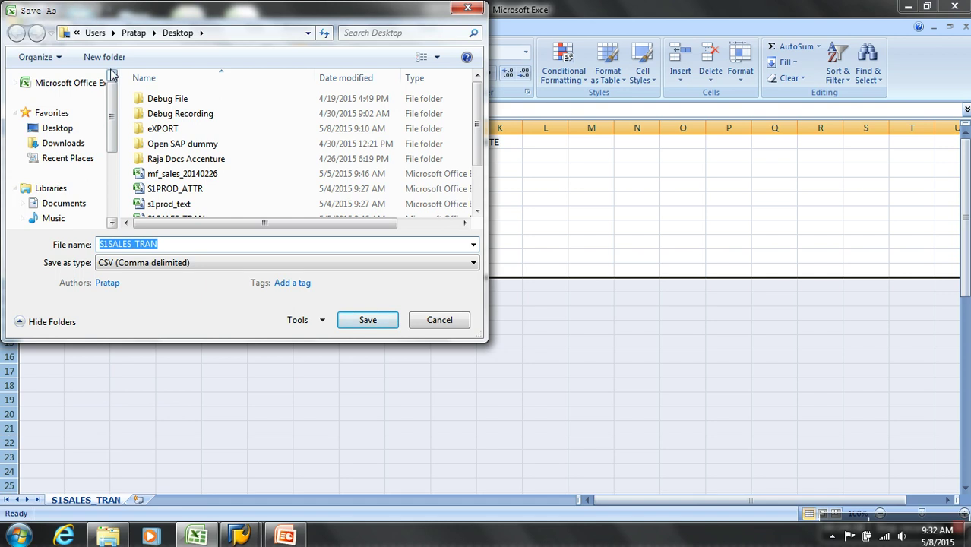
scroll(112, 184, down, 3)
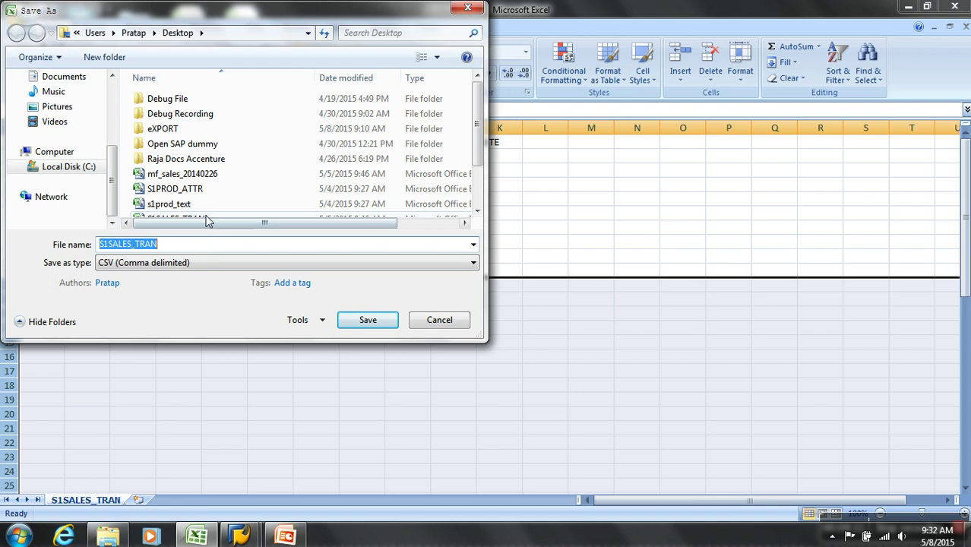
click(95, 33)
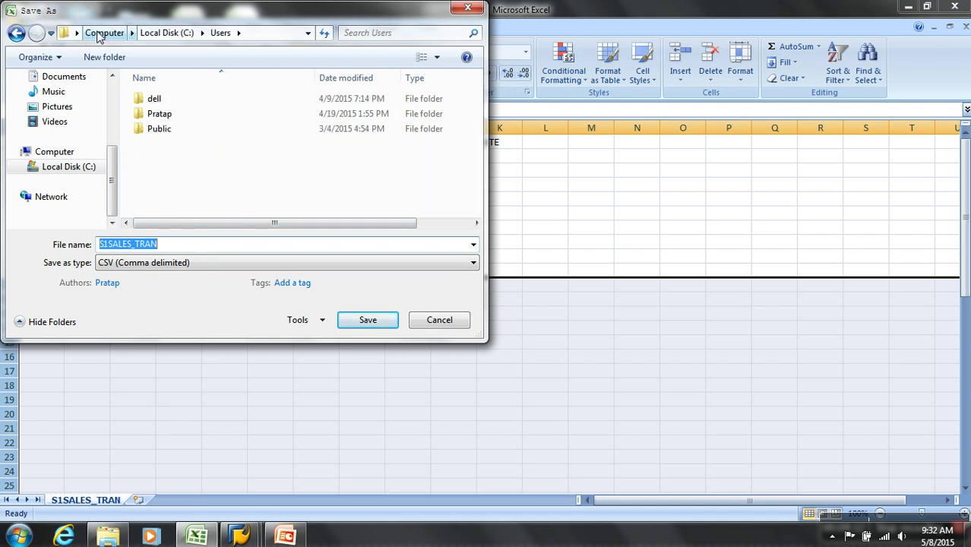
click(98, 35)
scroll(108, 88, up, 3)
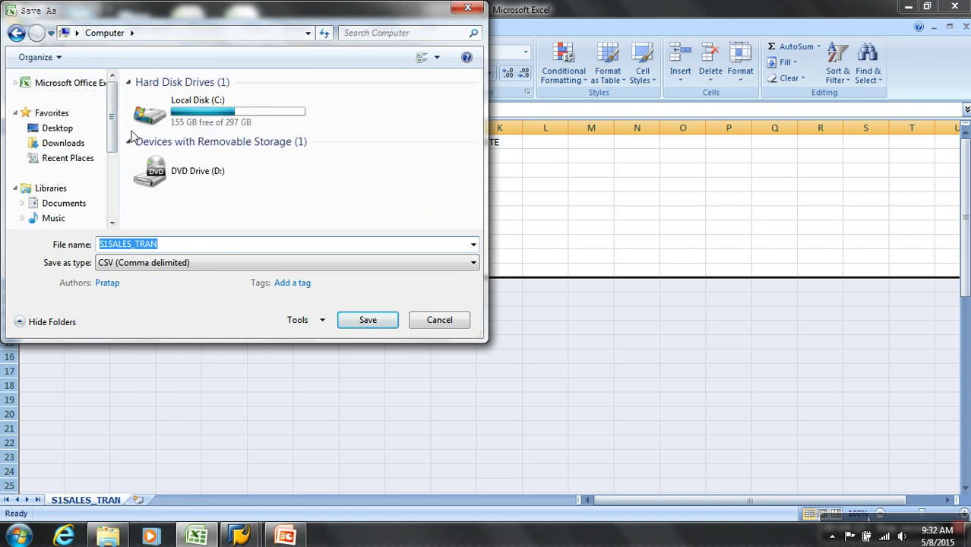
click(107, 38)
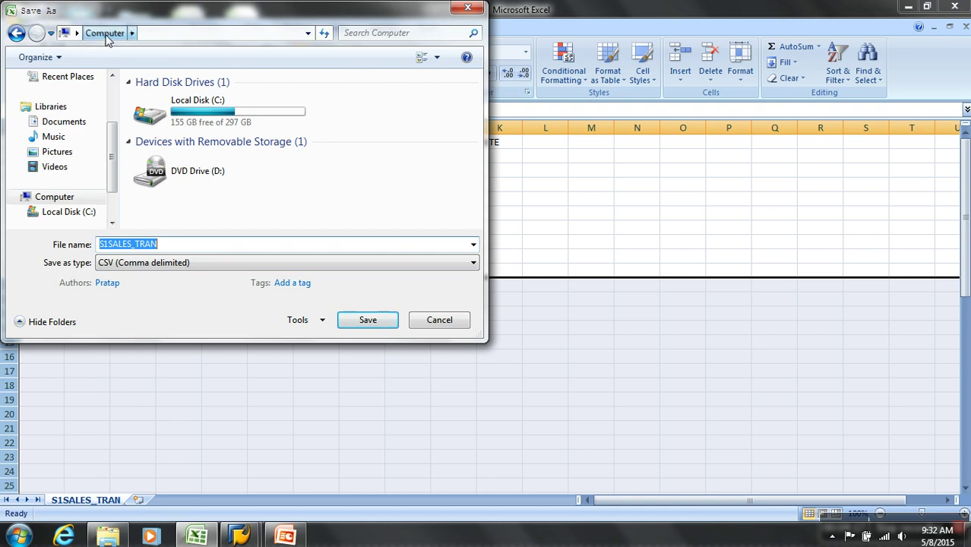
scroll(101, 97, up, 2)
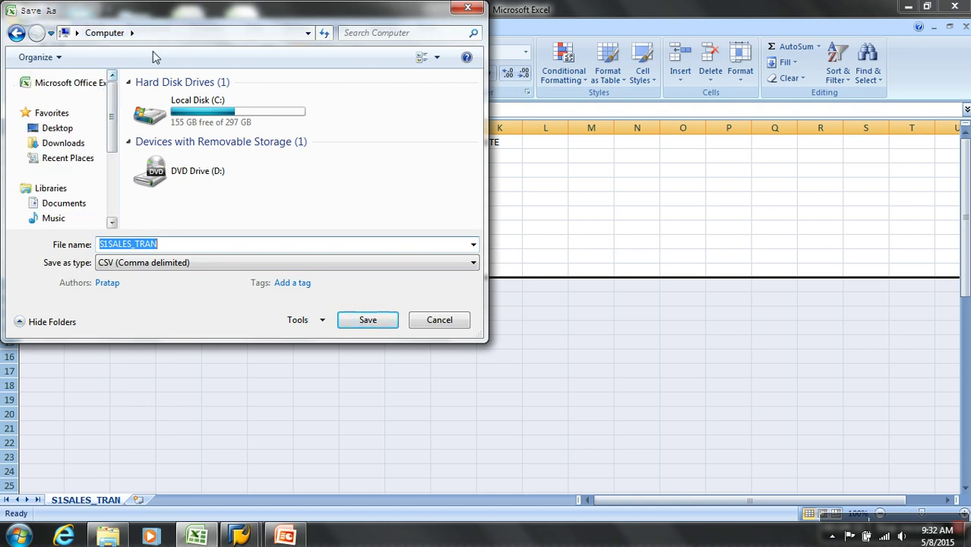
click(68, 130)
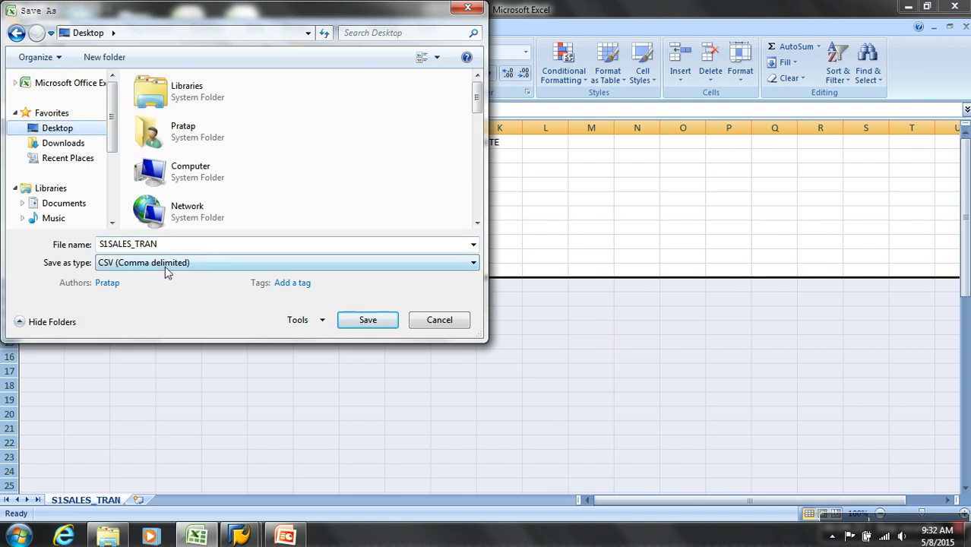
Name the copy s1errorfile and save it, keeping the comma-delimited CSV format
double_click(211, 248)
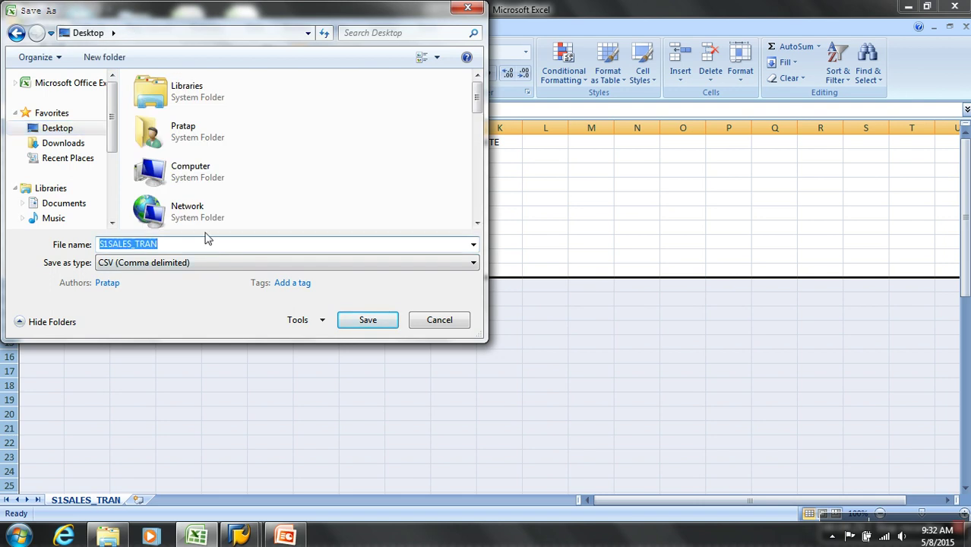
text(s1errorfile)
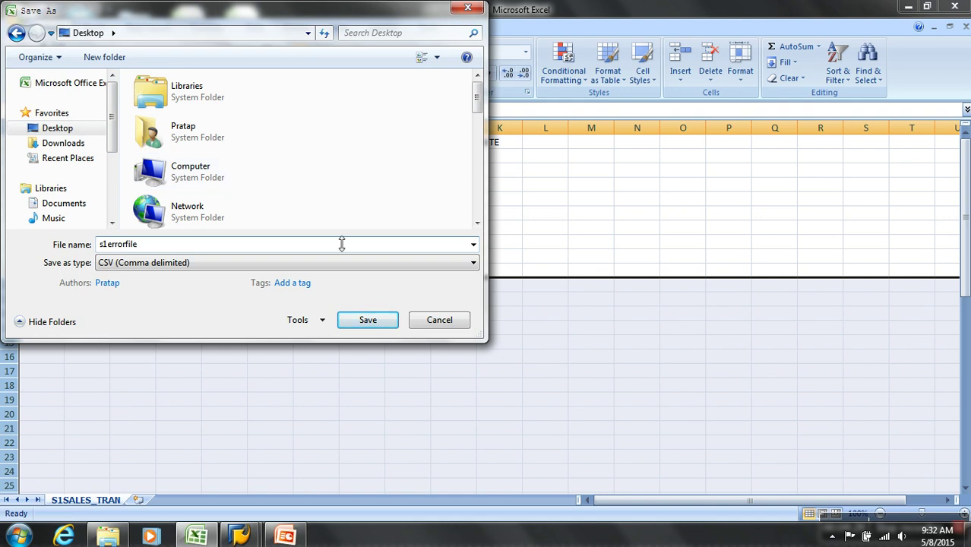
click(380, 321)
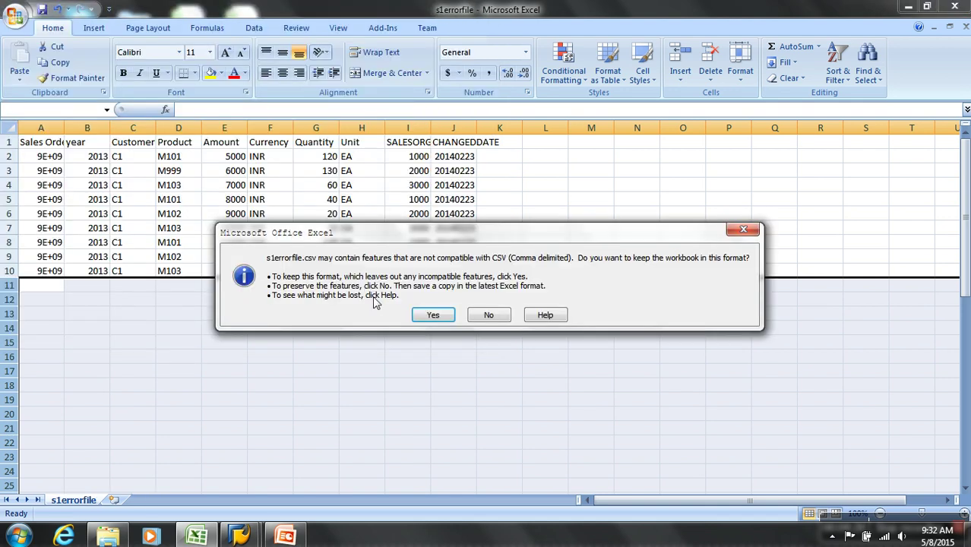
click(425, 315)
Fit the Sales Order No column to its contents and set the first record's CHANGEDDATE in cell J2 to 20141301
click(255, 228)
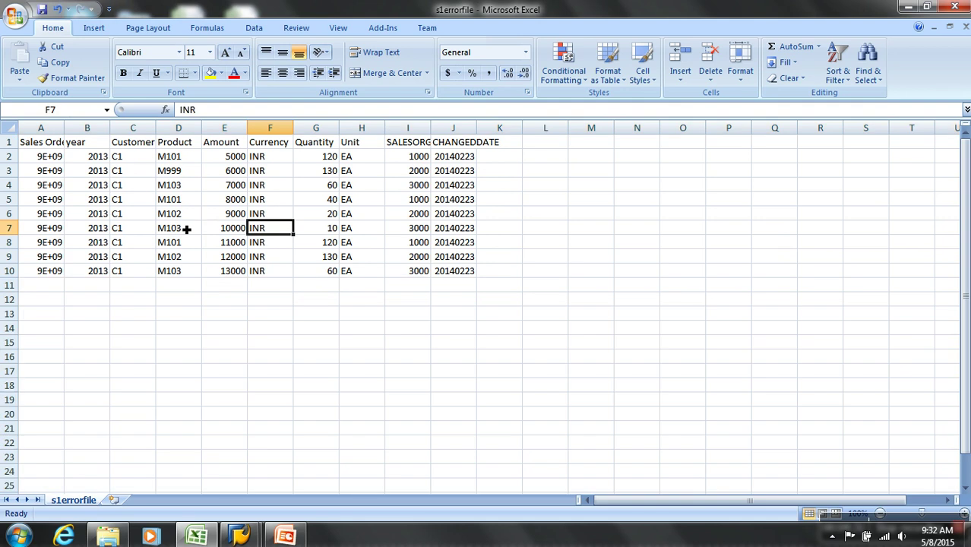
double_click(64, 128)
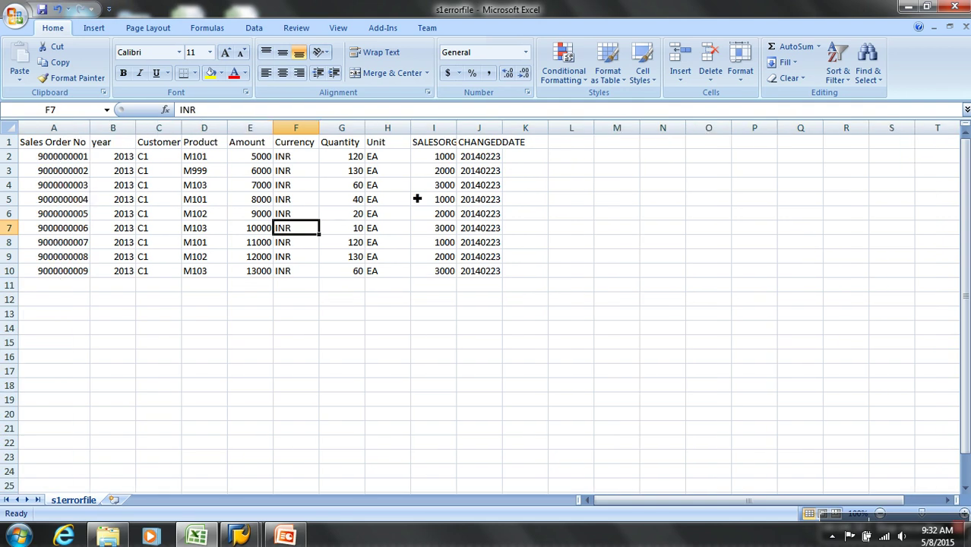
click(494, 162)
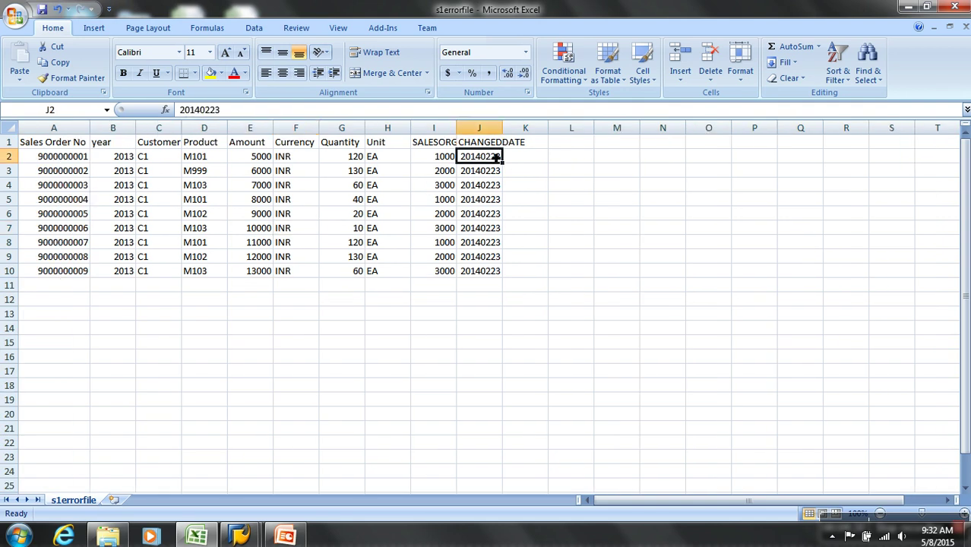
click(258, 111)
key(BackSpace)
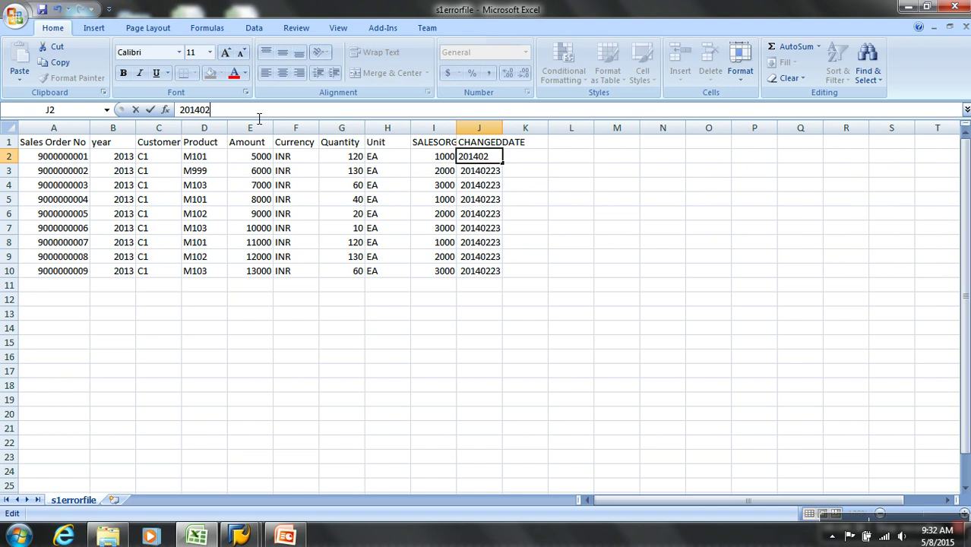
key(BackSpace)
click(494, 220)
click(487, 156)
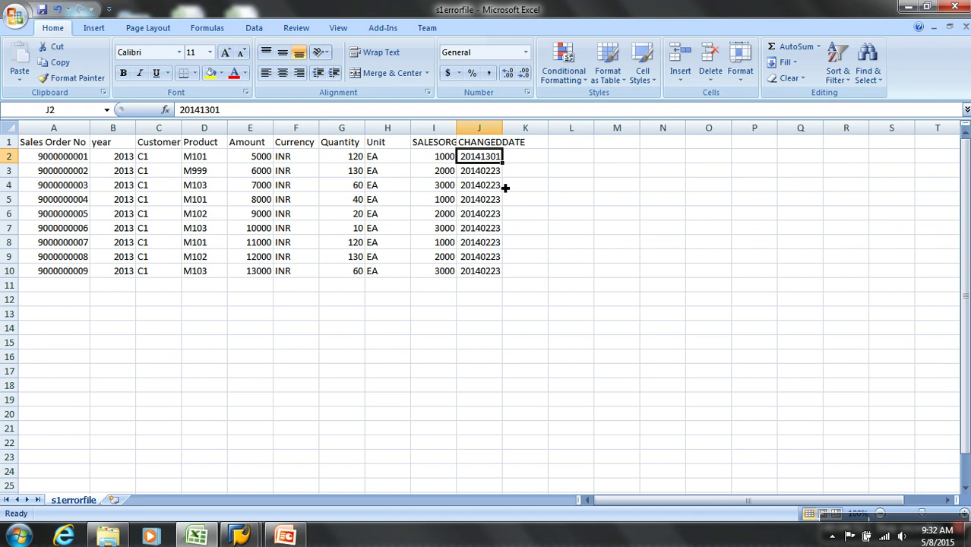
Save the changes to s1errorfile, keeping the CSV format, and close the workbook
click(42, 9)
click(439, 318)
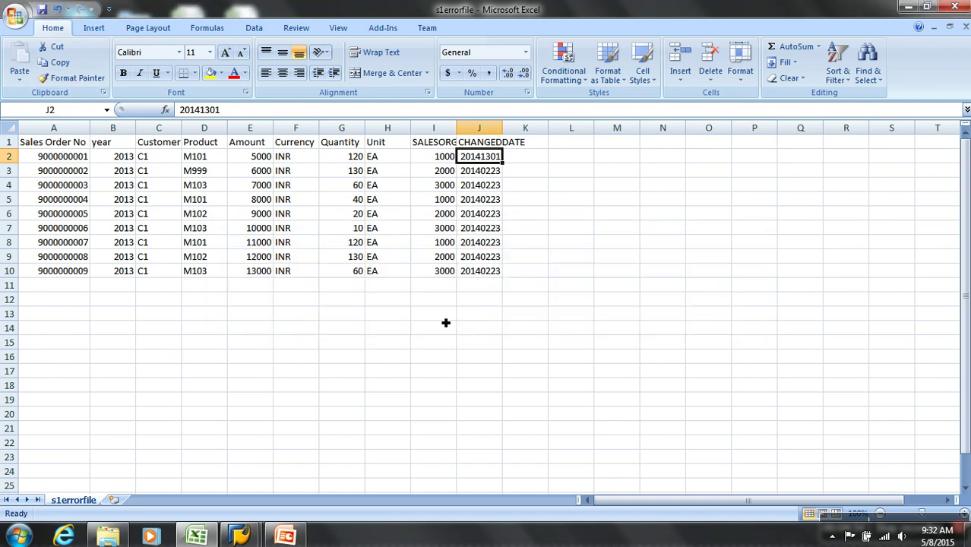
click(966, 27)
click(443, 303)
click(435, 315)
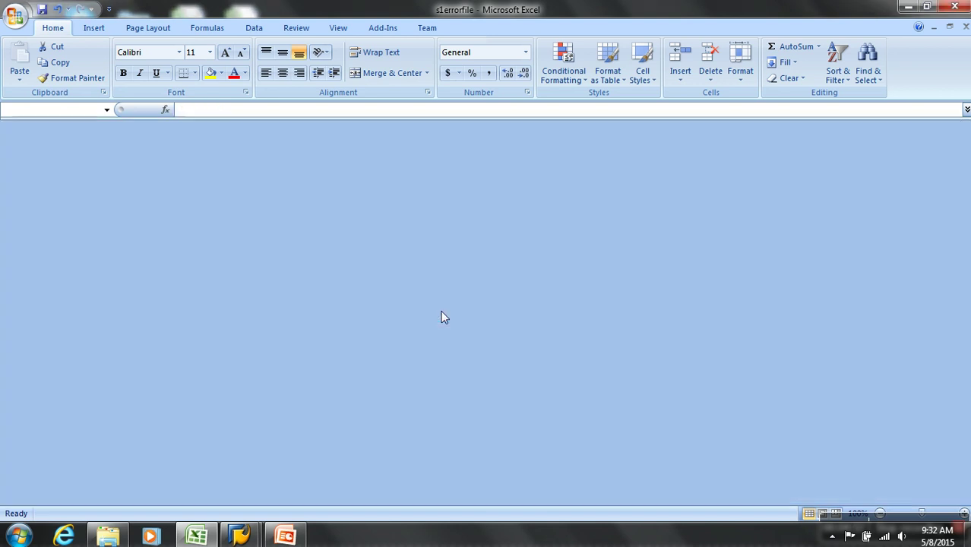
Switch to SAP, activate the BMWCUBE_TRAN / TEST -> BMWCUBE data transfer process, and return to the Data Warehousing Workbench
mouse_move(257, 534)
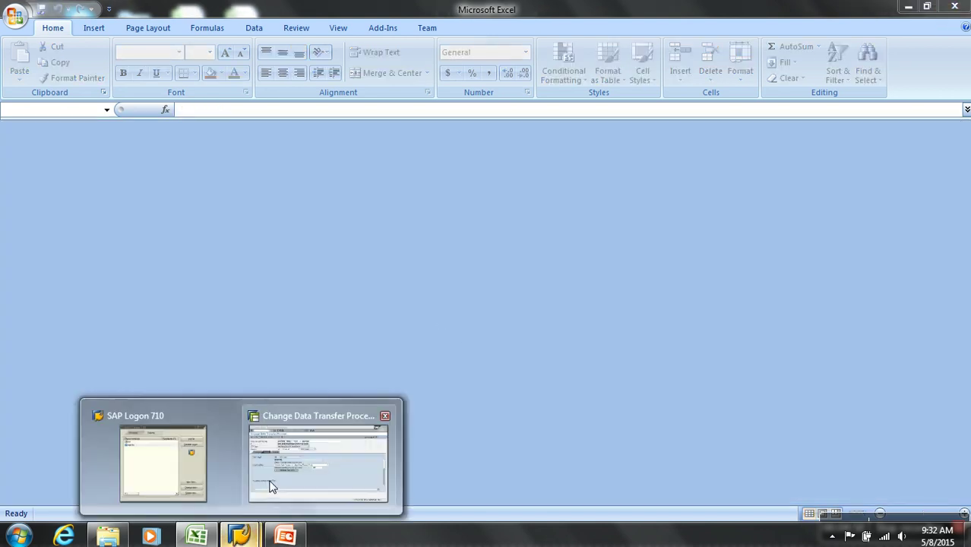
click(259, 494)
click(235, 81)
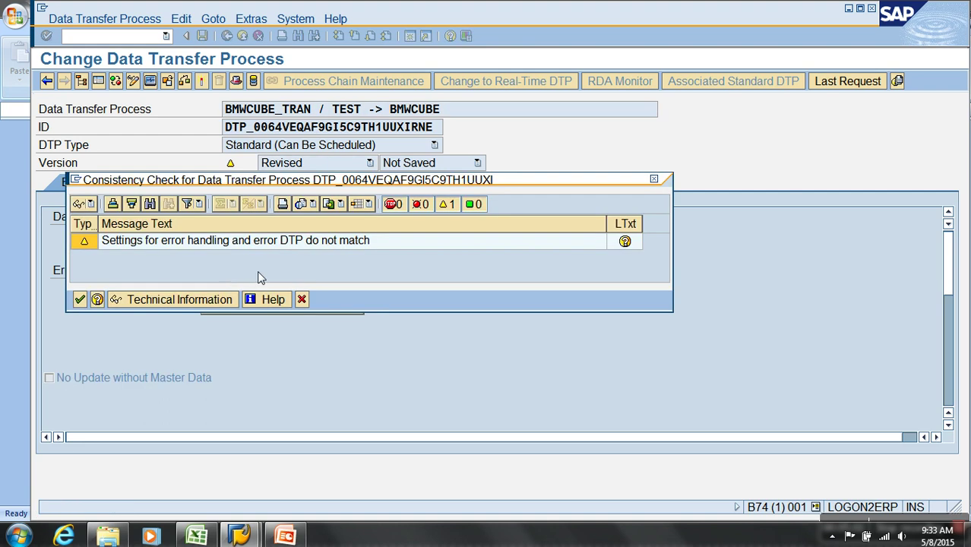
click(79, 299)
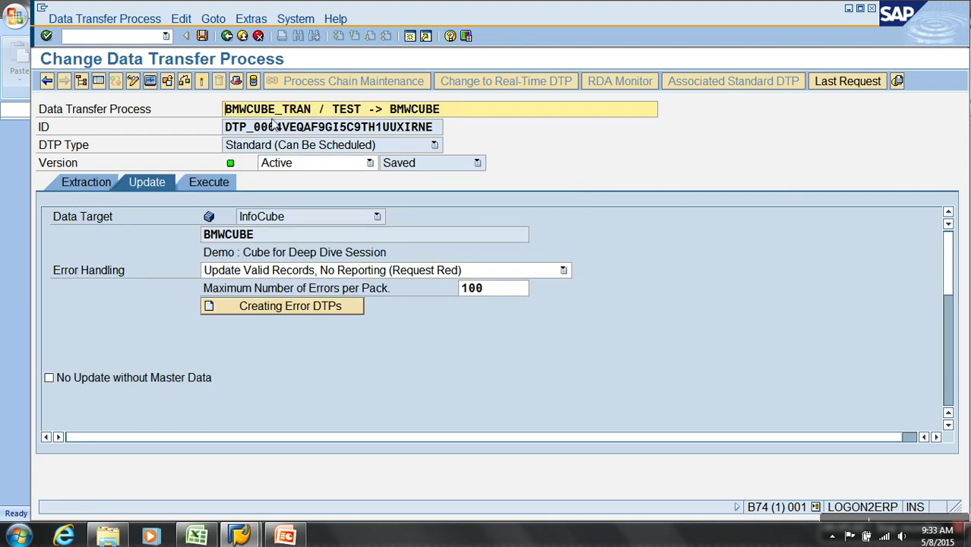
click(228, 35)
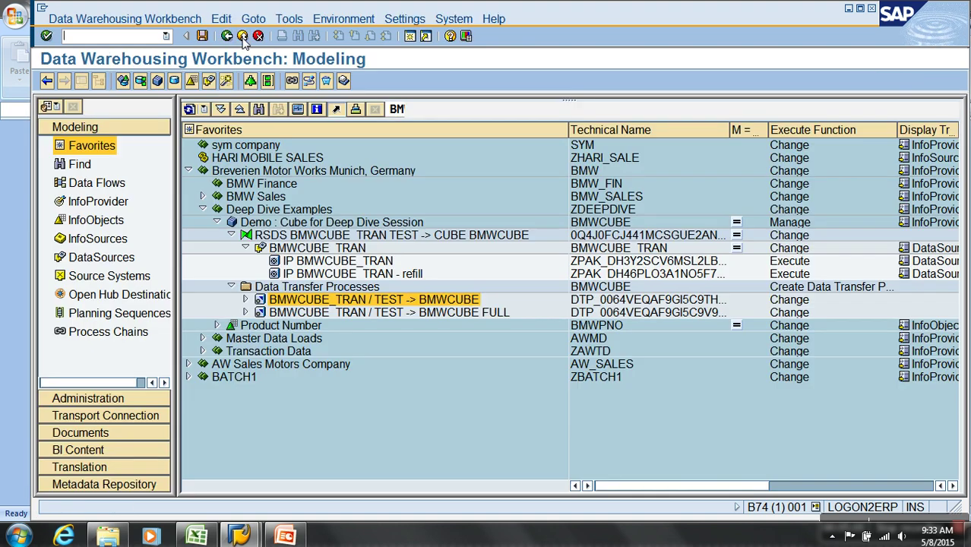
Open the InfoPackage IP BMWCUBE_TRAN - refill without the navigation tree and show its extraction settings
double_click(390, 276)
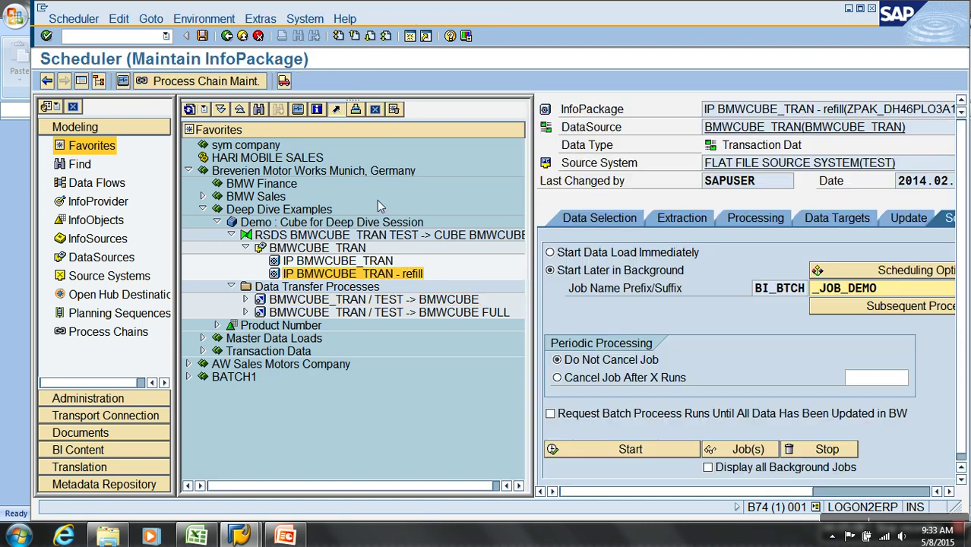
click(85, 86)
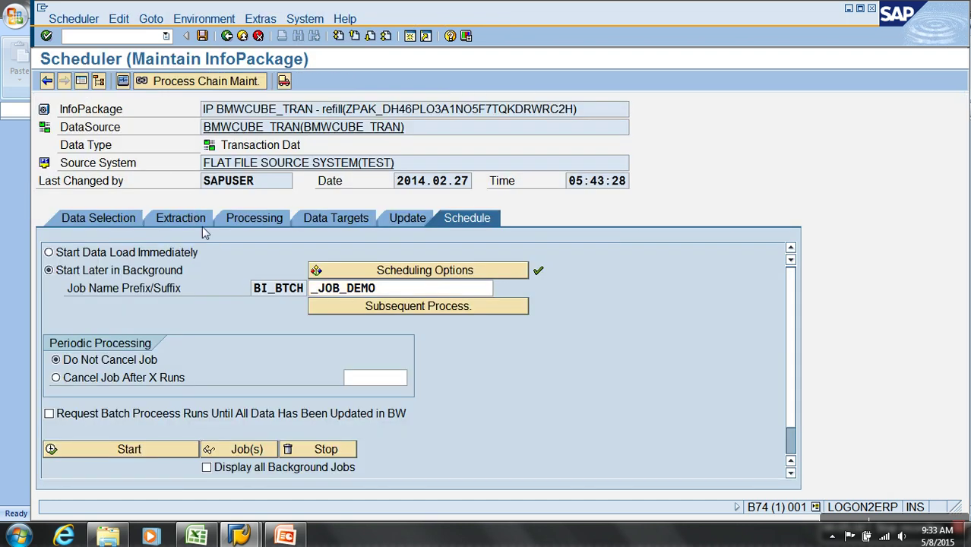
click(193, 220)
click(559, 270)
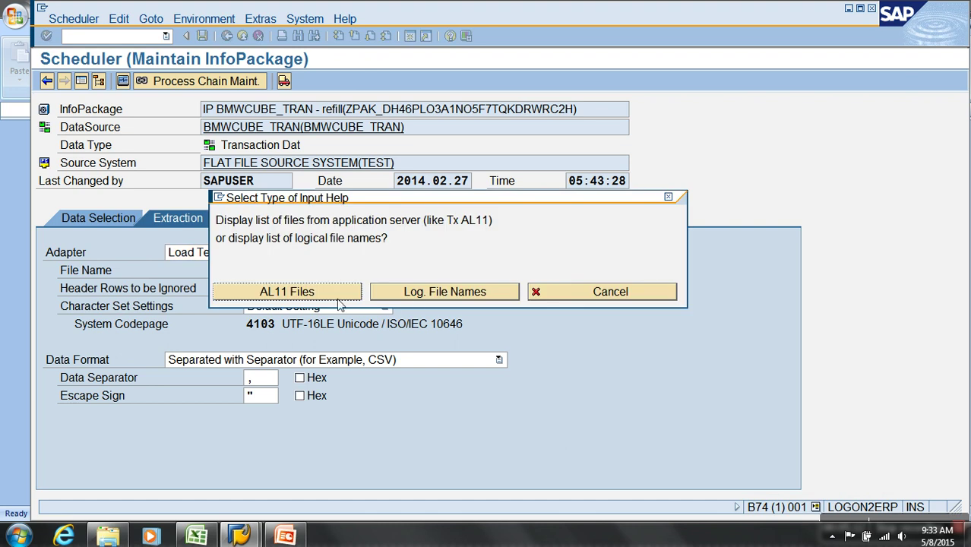
click(652, 292)
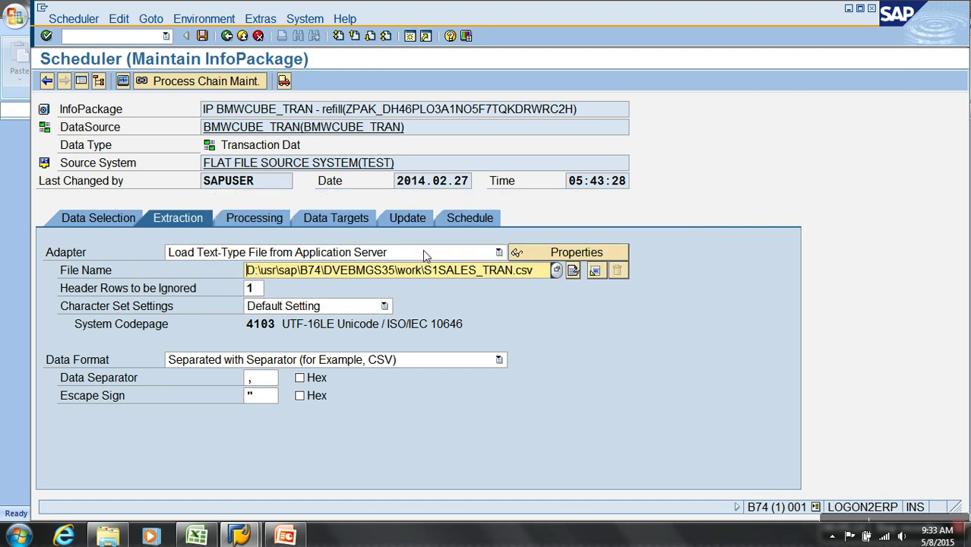
Set the InfoPackage's extraction adapter to Load Text-Type File from Local Workstation
click(424, 255)
click(484, 270)
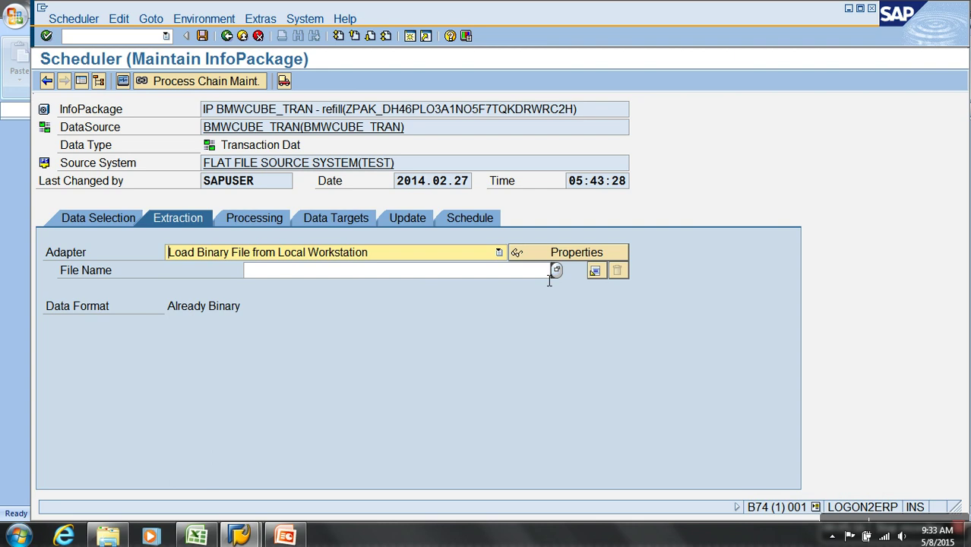
click(498, 252)
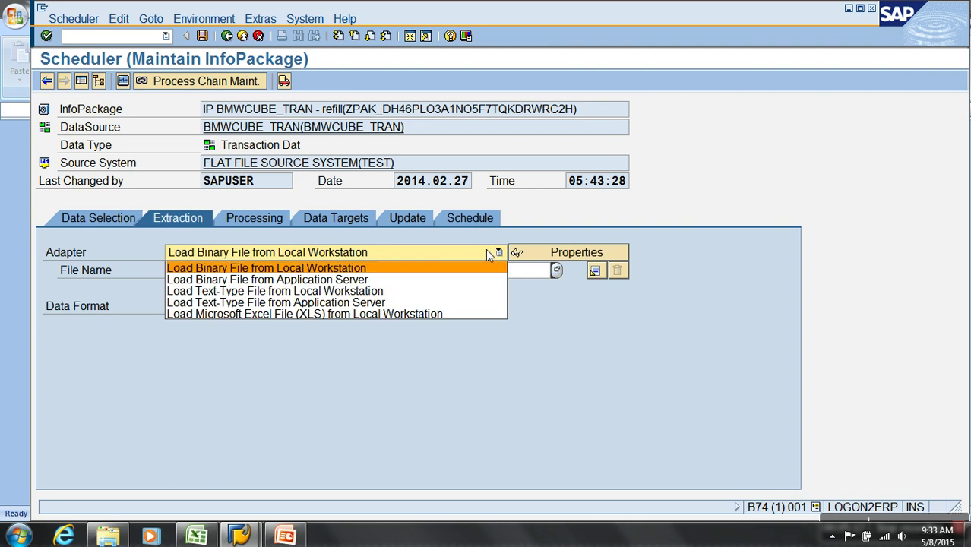
click(347, 292)
Choose the source file for the extraction from the local workstation's Desktop
click(556, 271)
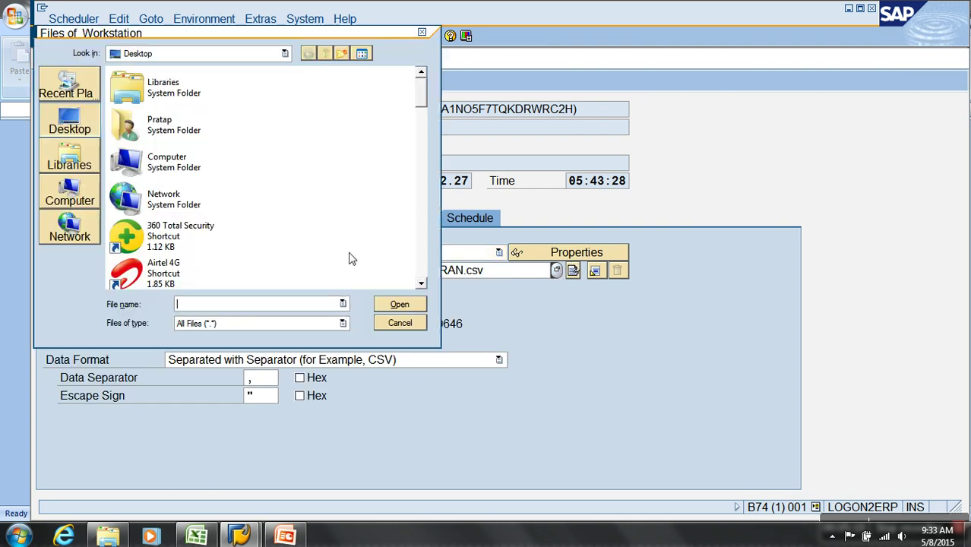
click(161, 138)
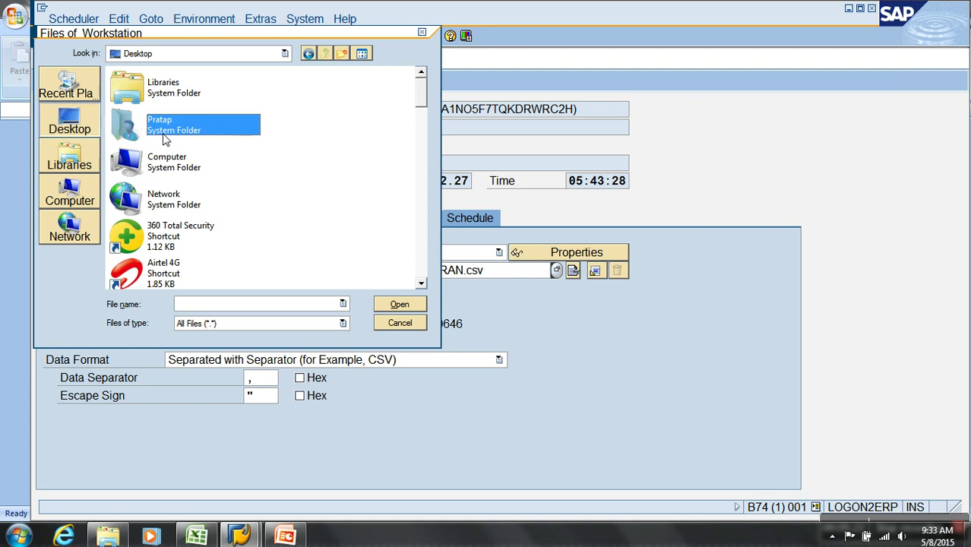
key(s)
key(s)
key(s)
key(s)
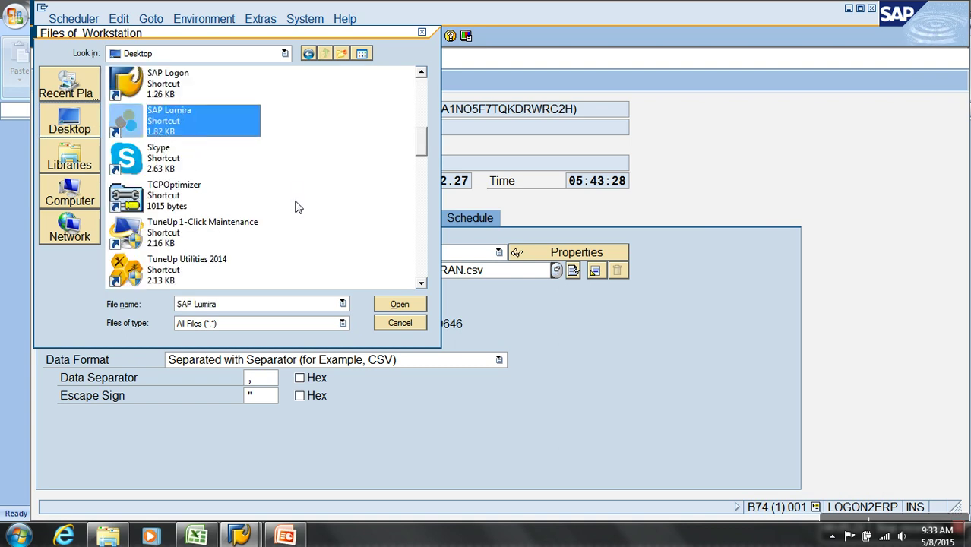
double_click(204, 90)
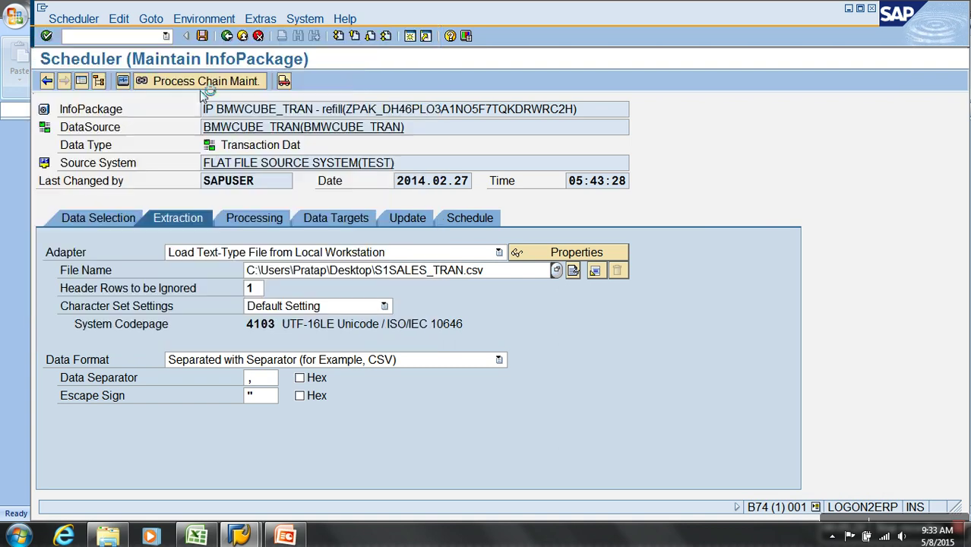
Go through the InfoPackage's processing, data target and update settings, and start the data load immediately from its schedule
click(275, 217)
click(336, 218)
click(407, 218)
click(462, 218)
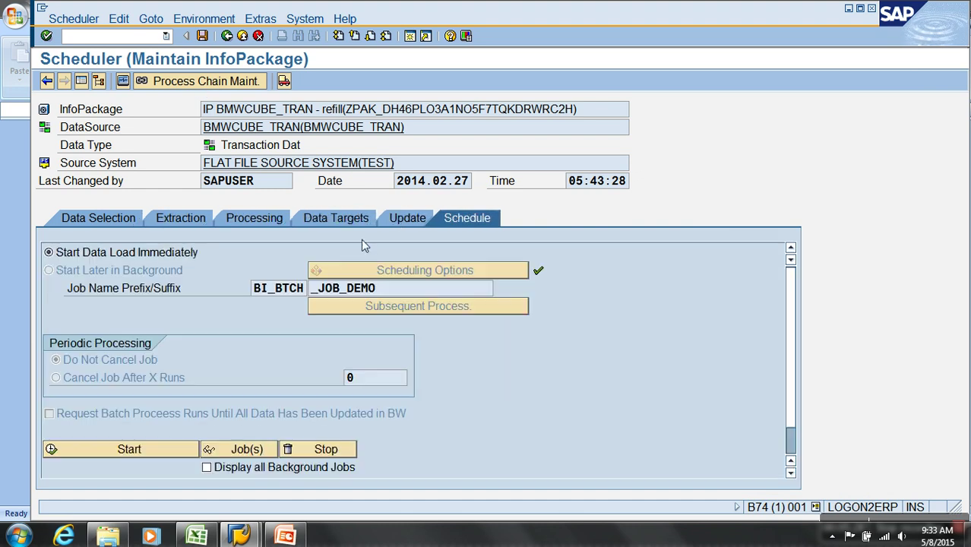
click(168, 450)
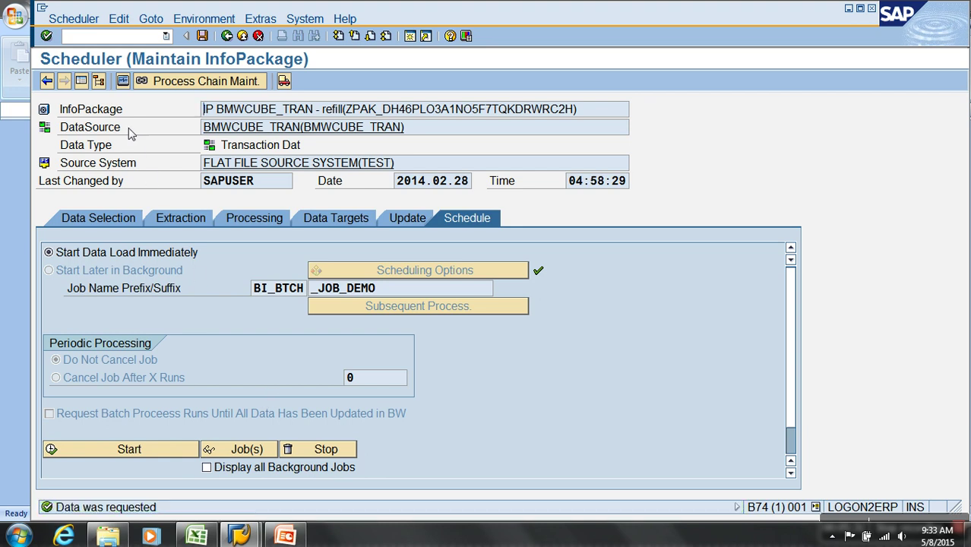
Open the InfoPackage monitor and expand the 2014.02.28 load requests
click(123, 82)
click(88, 158)
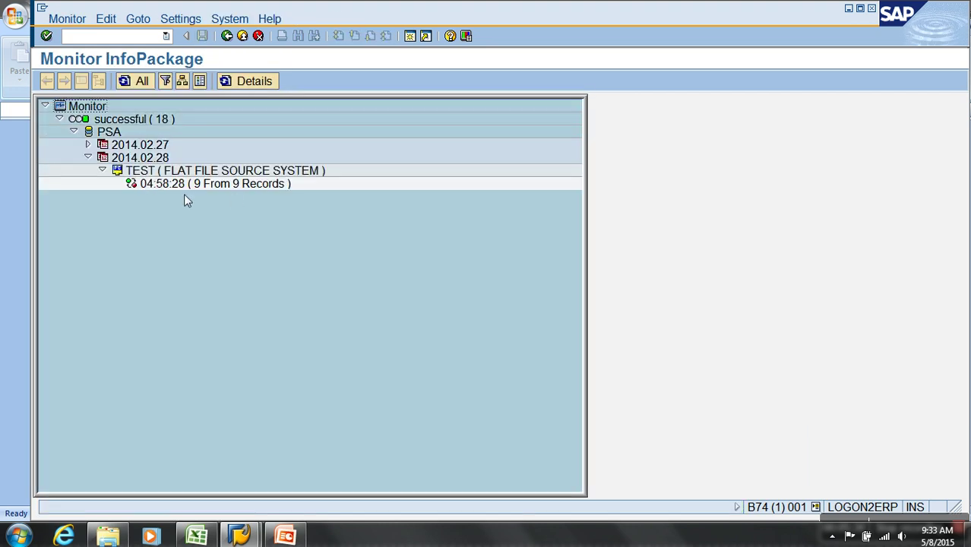
Check the status of the 04:58:28 load request in the InfoPackage monitor and return to the modeling workbench
double_click(240, 184)
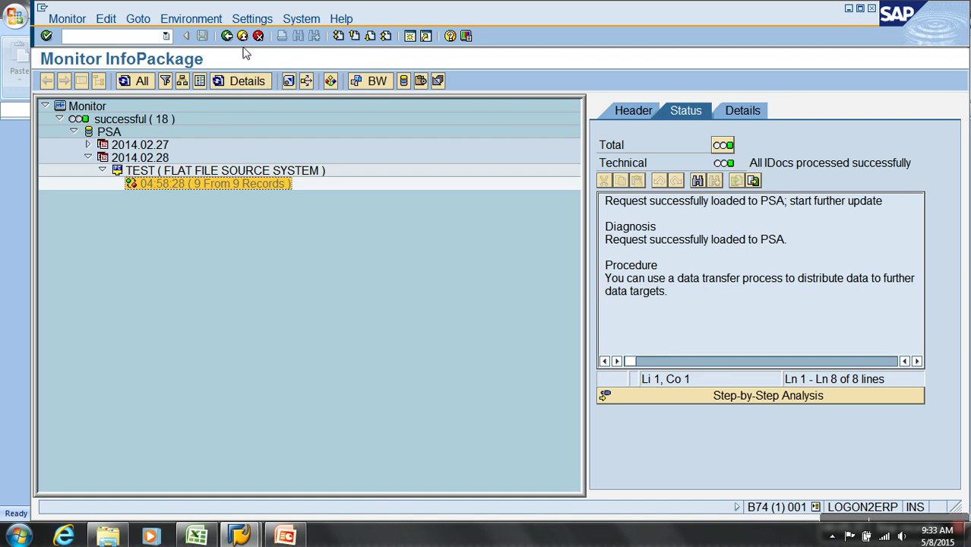
click(242, 37)
click(242, 37)
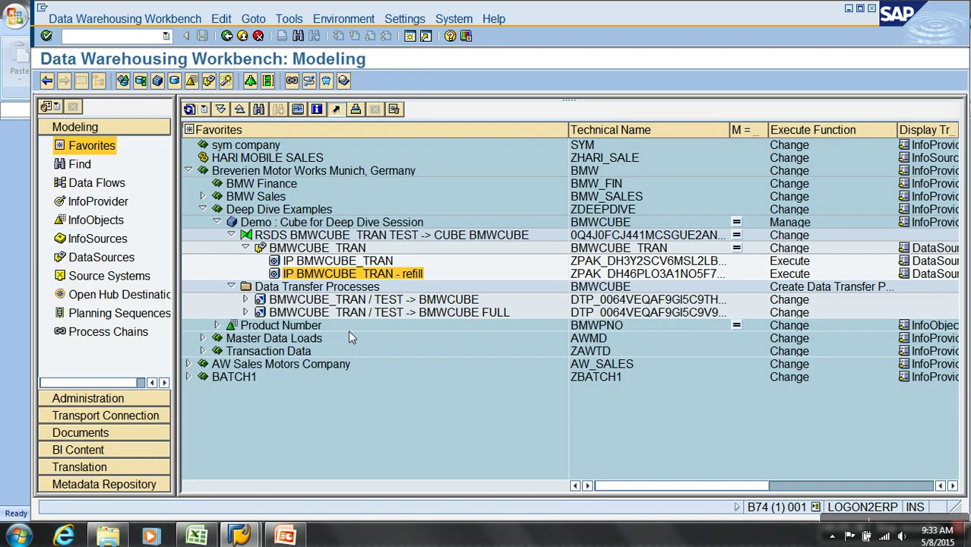
Set the extraction mode of the data transfer process BMWCUBE_TRAN / TEST -> BMWCUBE to Delta and activate it
double_click(374, 304)
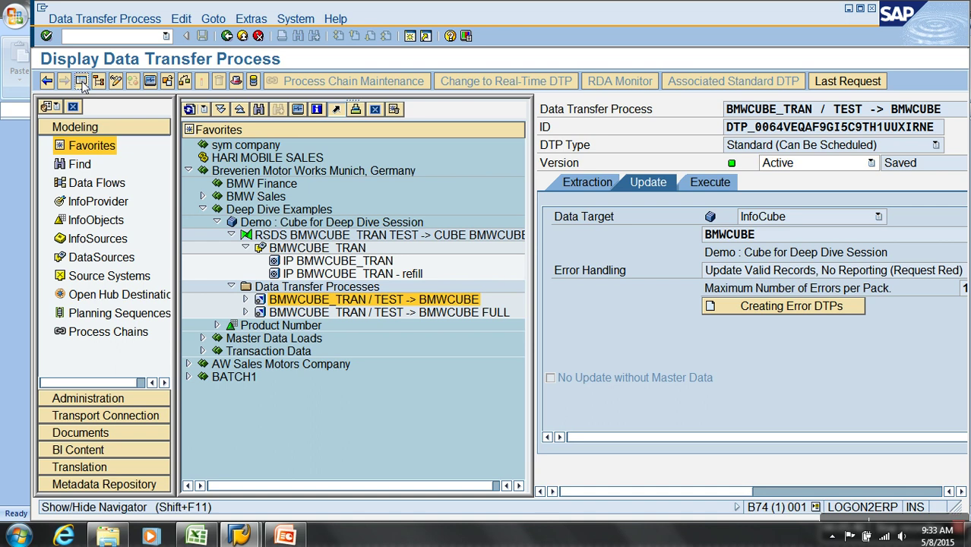
click(99, 81)
click(112, 183)
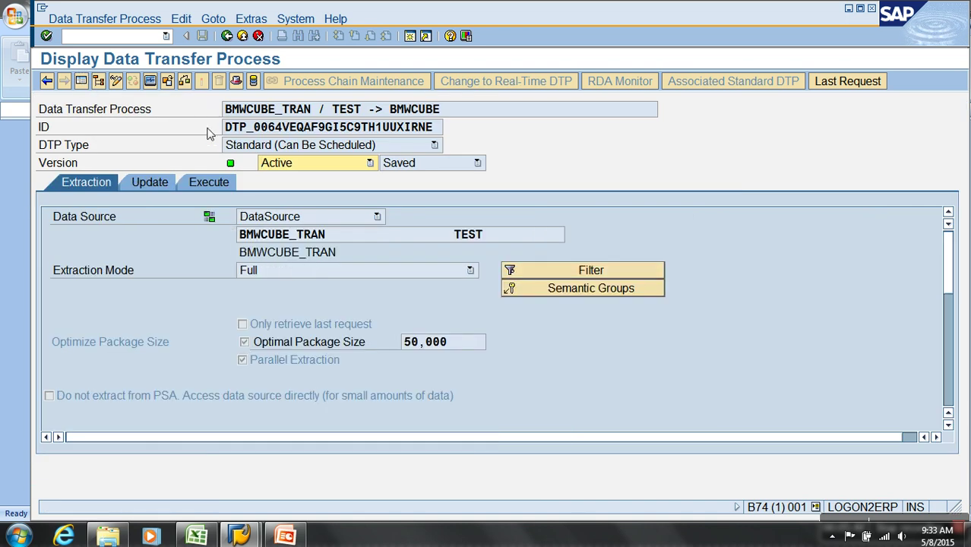
click(117, 82)
click(301, 271)
click(269, 296)
click(202, 82)
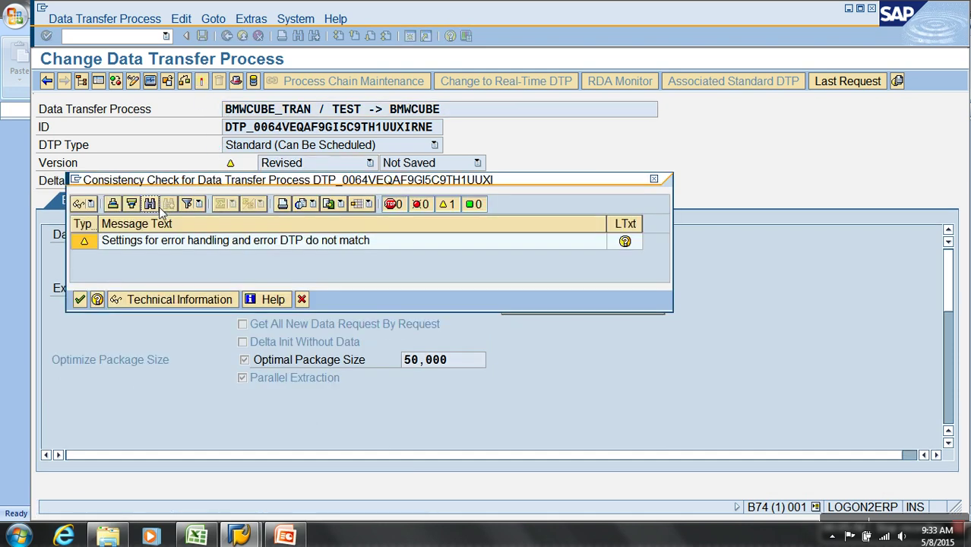
click(81, 299)
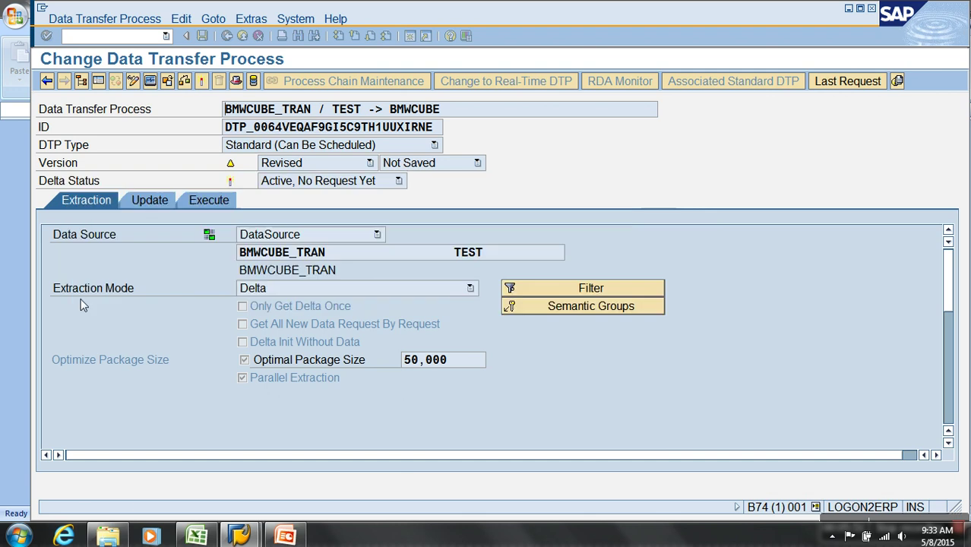
Review the DTP's error handling setting, then execute the DTP and display its request monitor
click(147, 201)
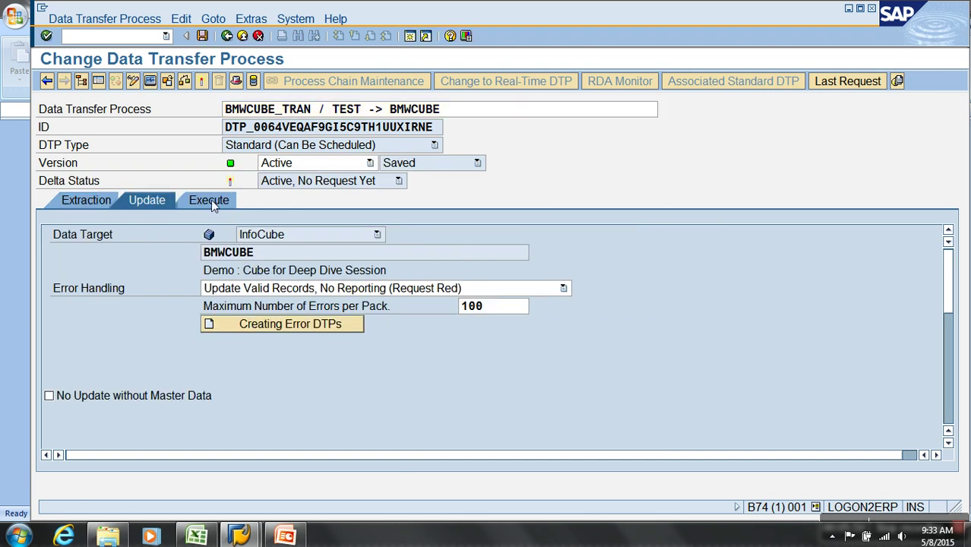
click(209, 200)
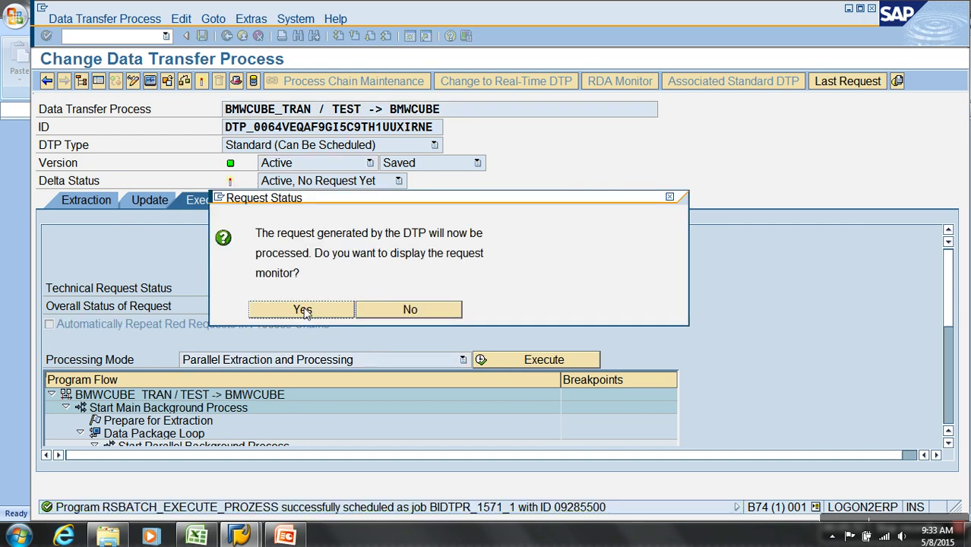
click(304, 311)
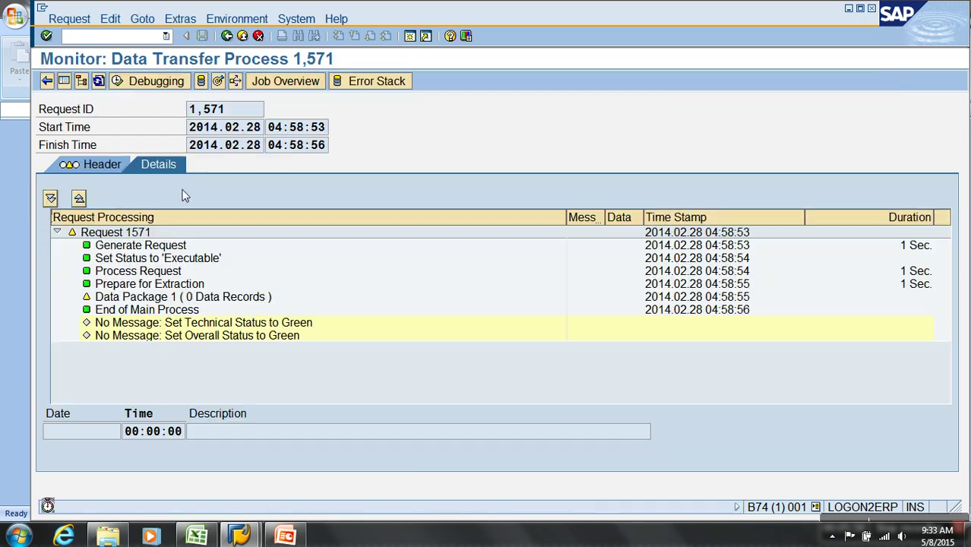
Refresh the DTP monitor and examine the error handler messages under Data Package 1's update to InfoCube BMWCUBE
click(100, 83)
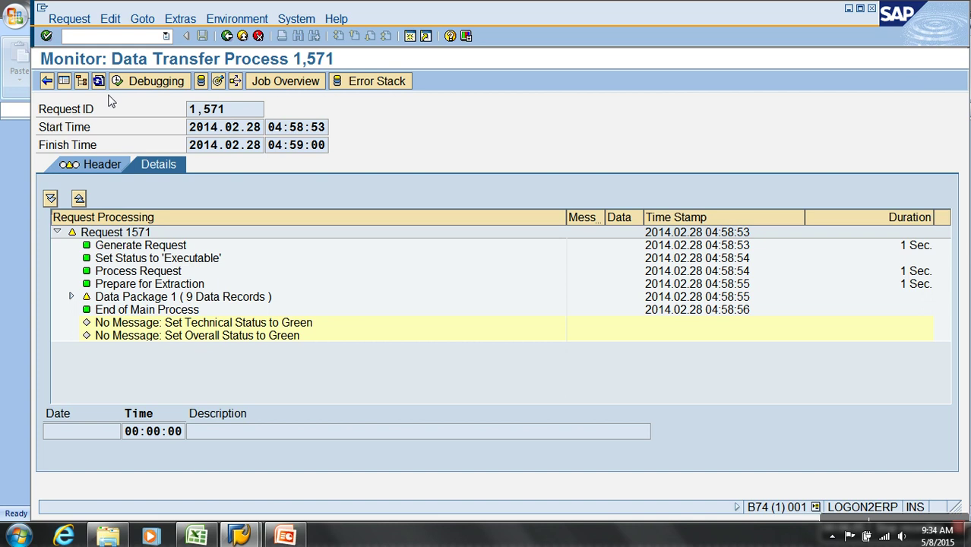
click(101, 80)
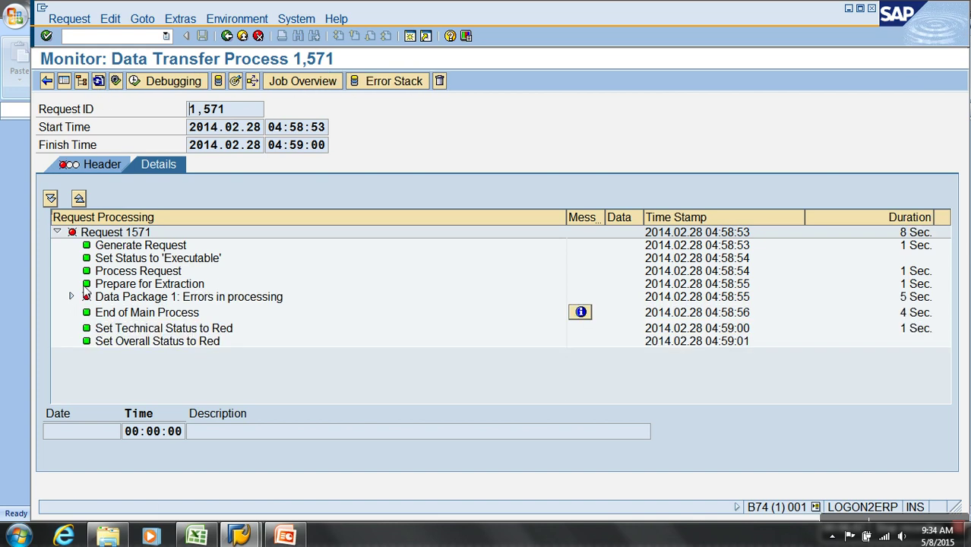
click(69, 297)
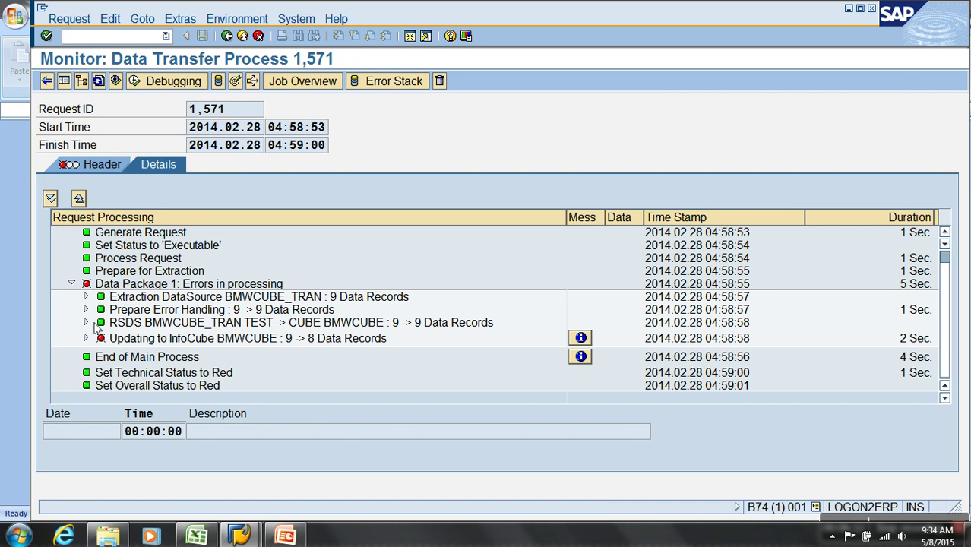
click(87, 339)
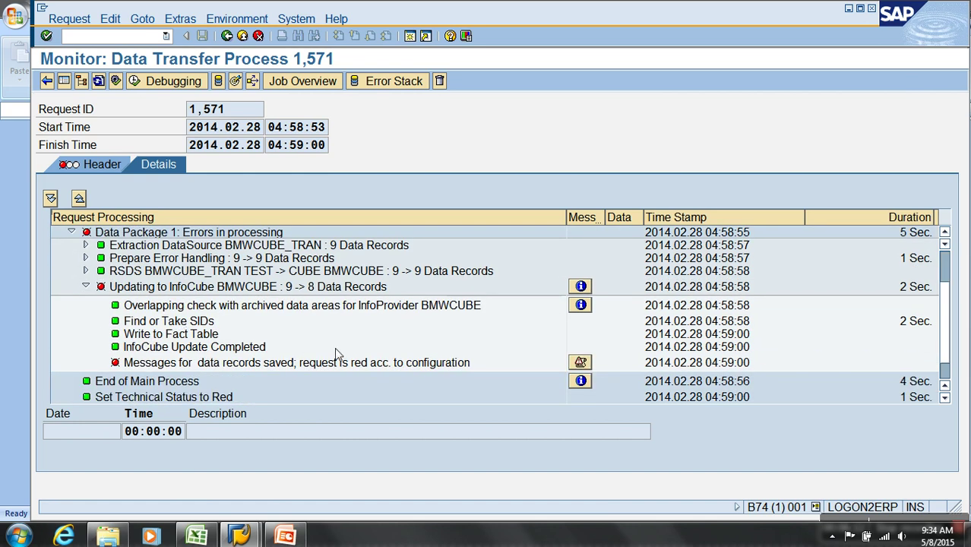
click(581, 363)
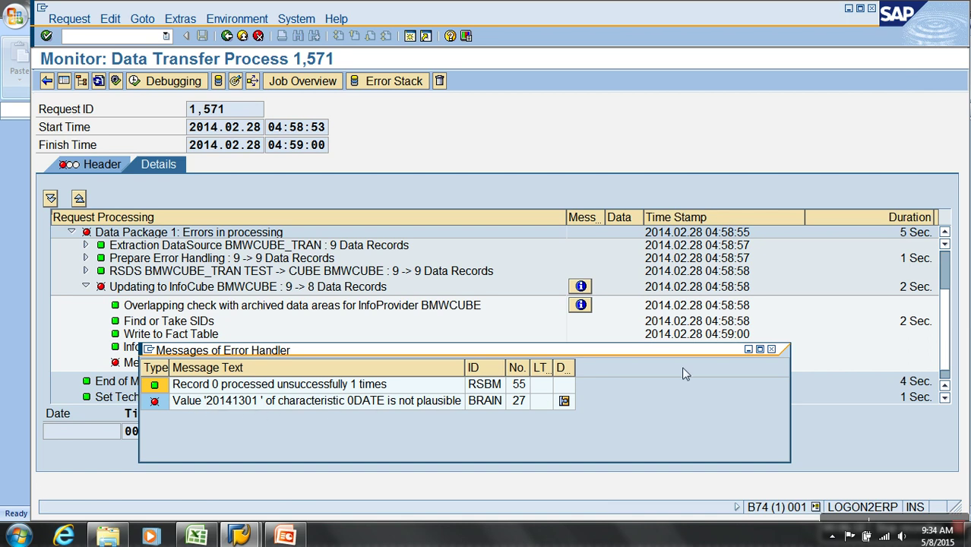
click(770, 349)
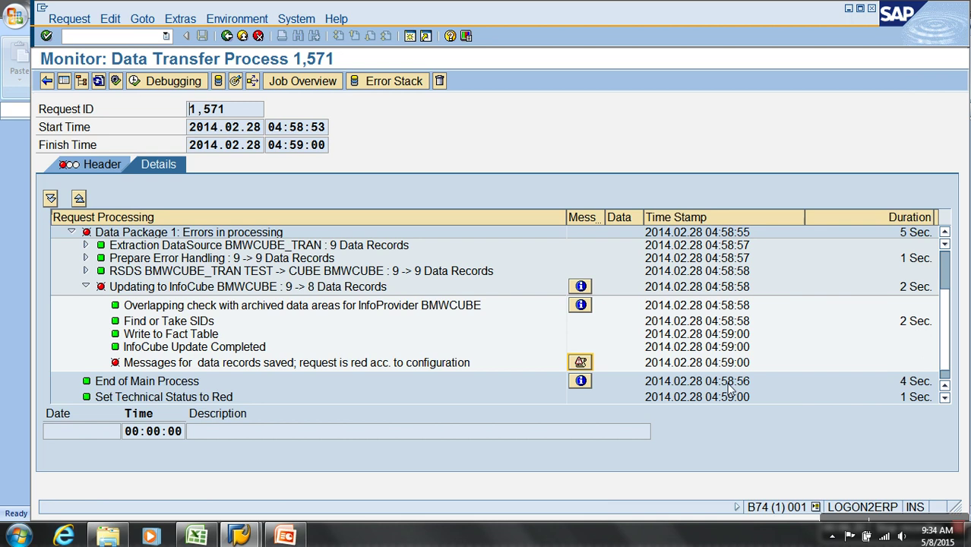
Open the BMWCUBE administration from the DTP monitor and compare the request's transferred and added records
click(85, 286)
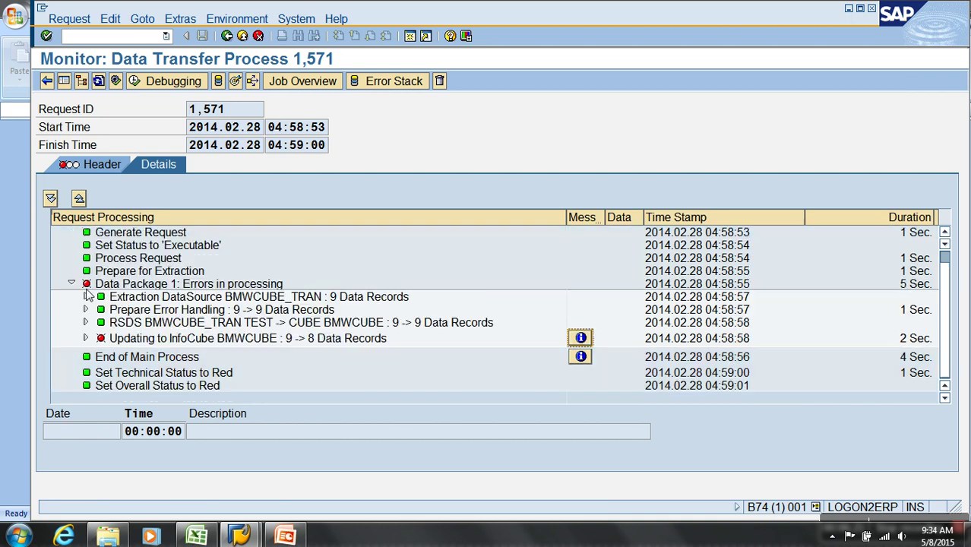
click(222, 346)
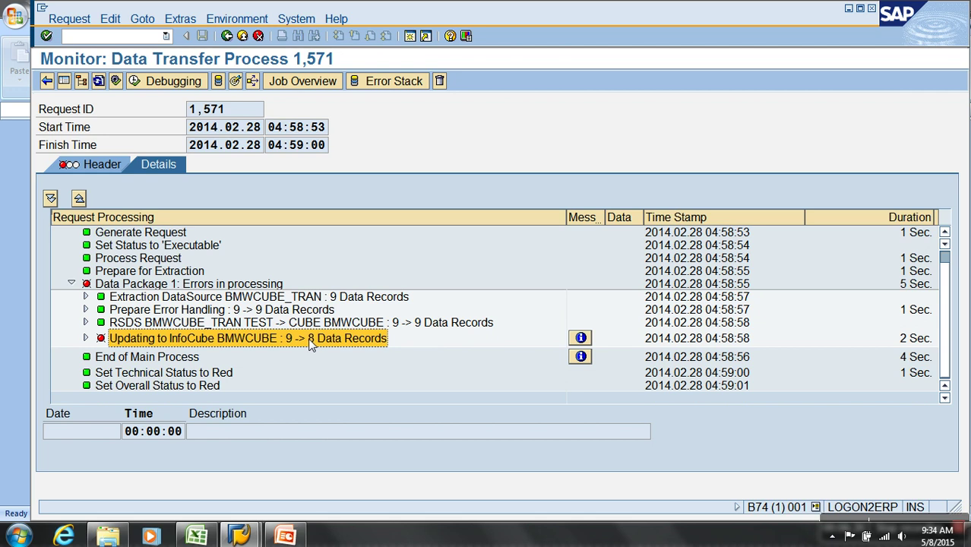
click(235, 81)
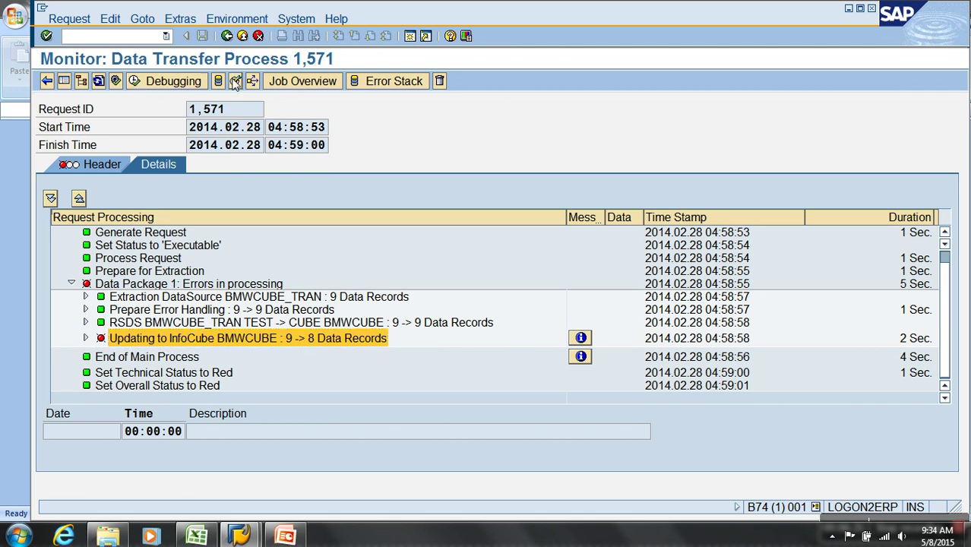
click(932, 404)
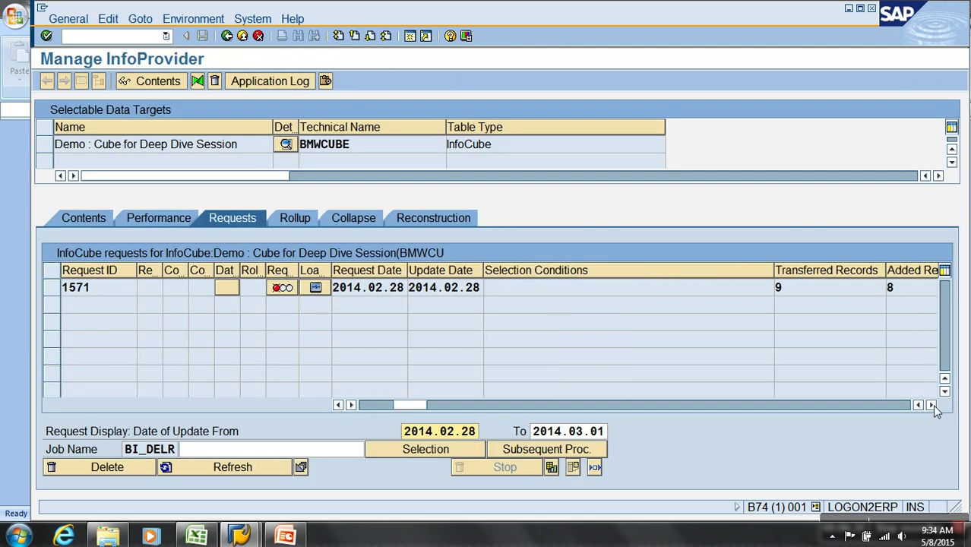
click(932, 404)
click(813, 288)
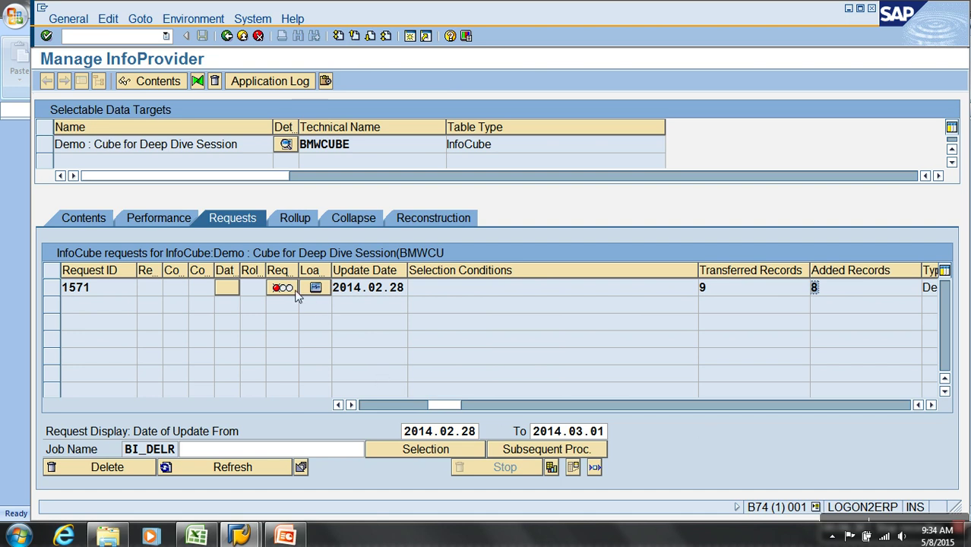
mouse_move(282, 292)
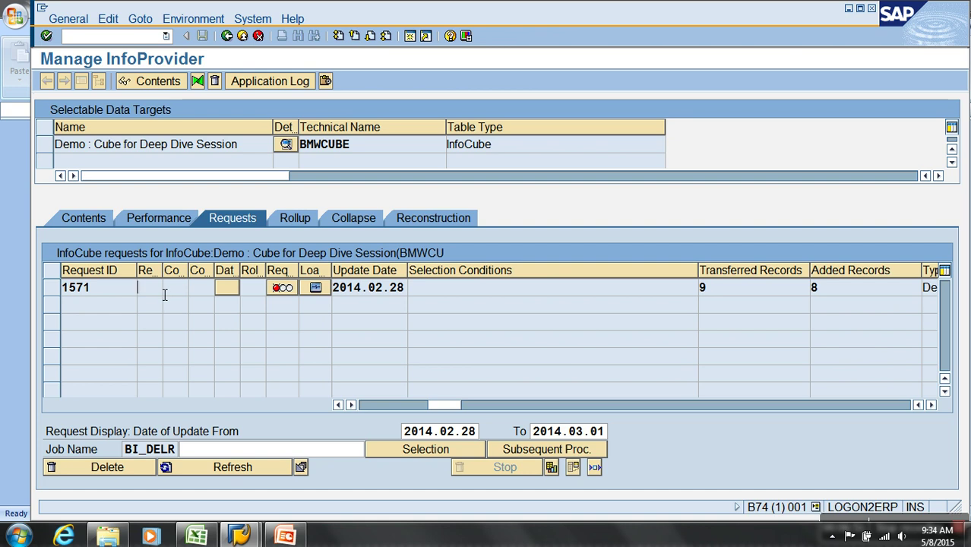
Try to display the error stack records of request 1571, reaching its monitor through the Deep Dive cube's management
click(243, 36)
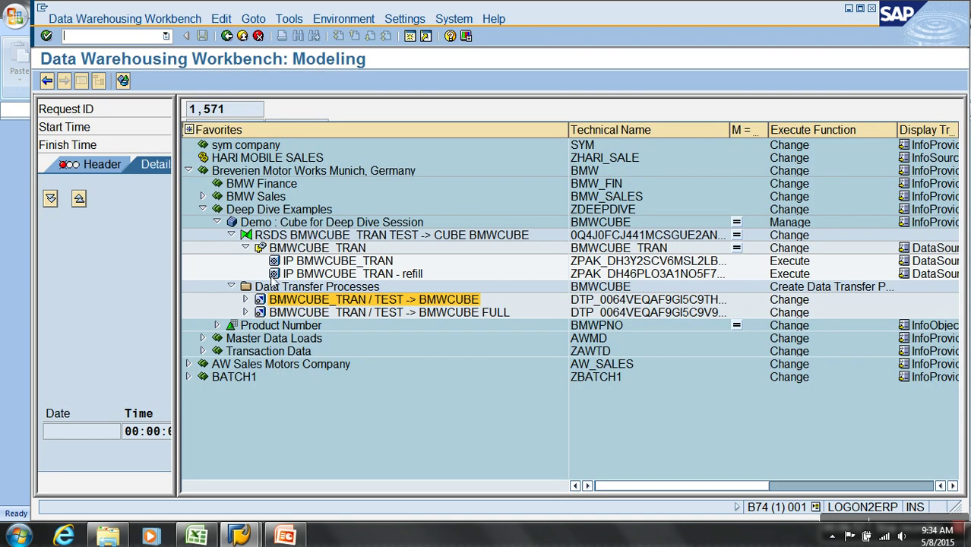
right_click(337, 224)
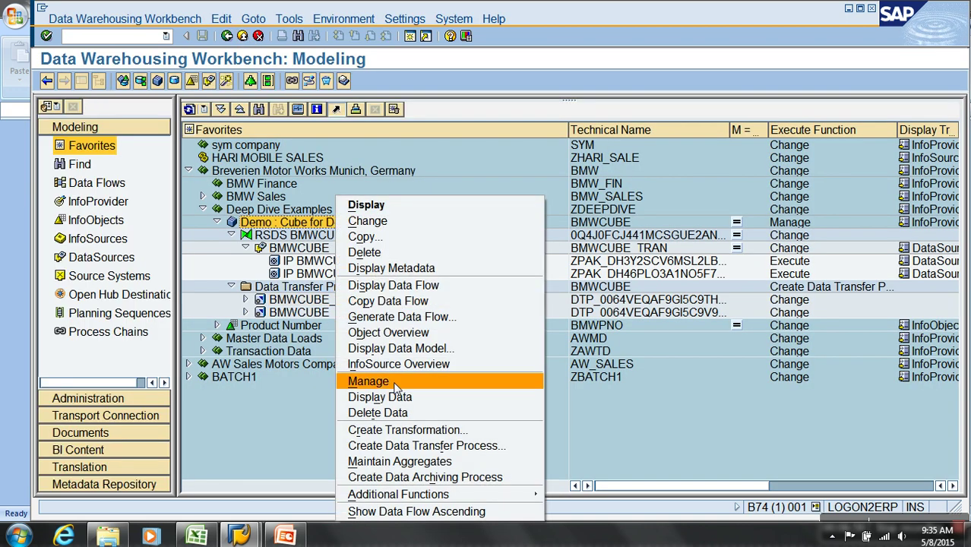
click(354, 382)
click(81, 83)
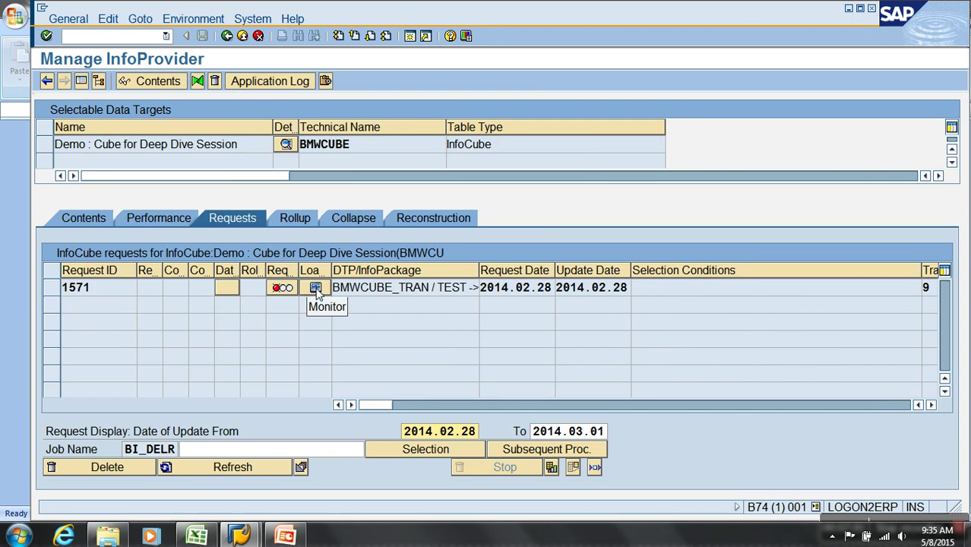
click(315, 288)
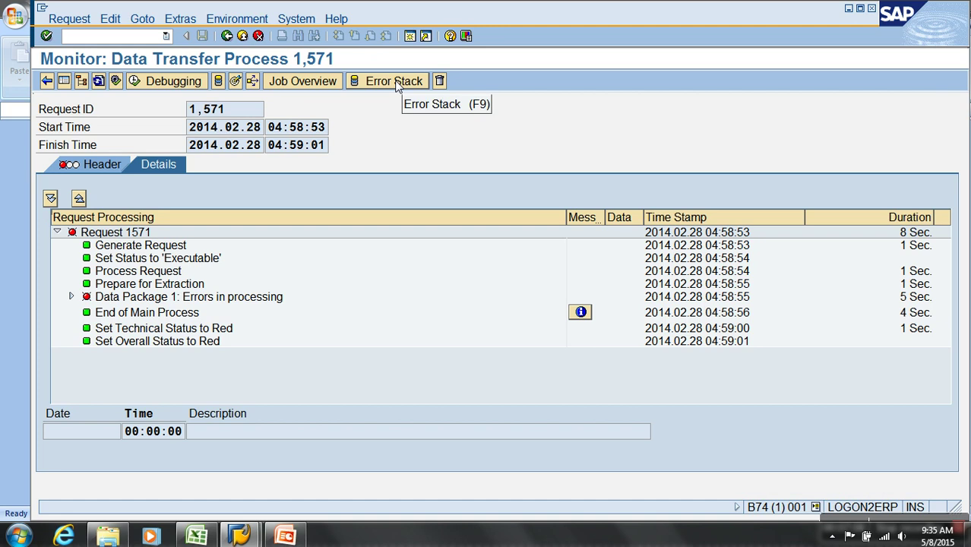
click(394, 81)
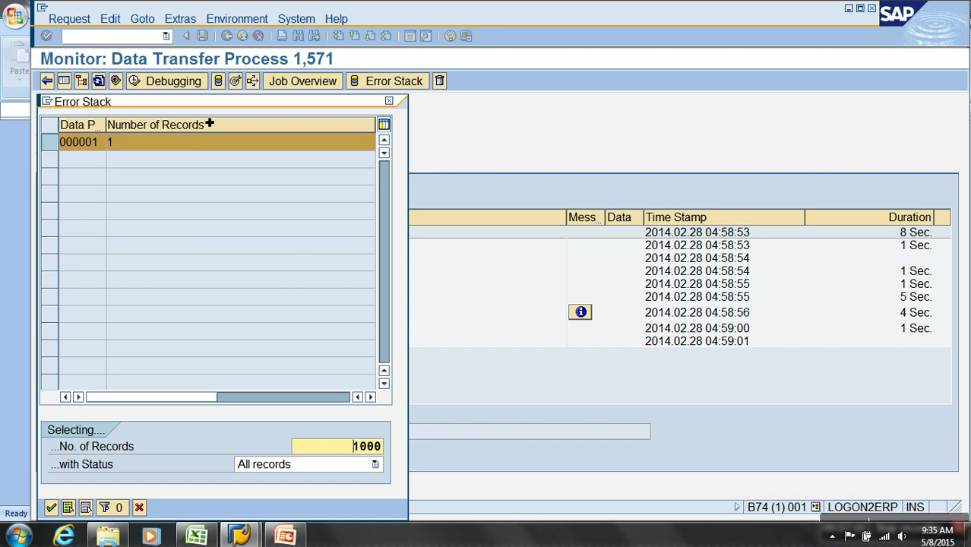
drag(212, 105, 329, 74)
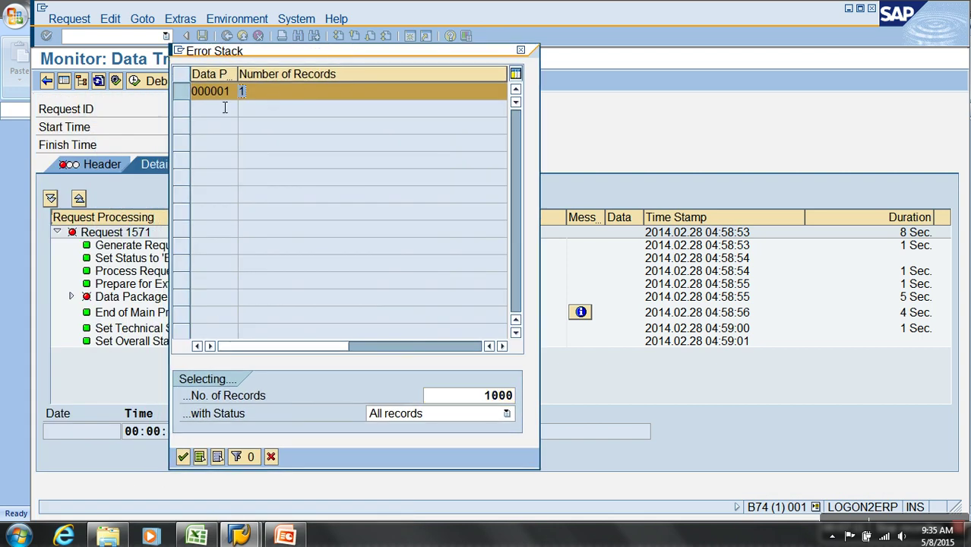
click(182, 456)
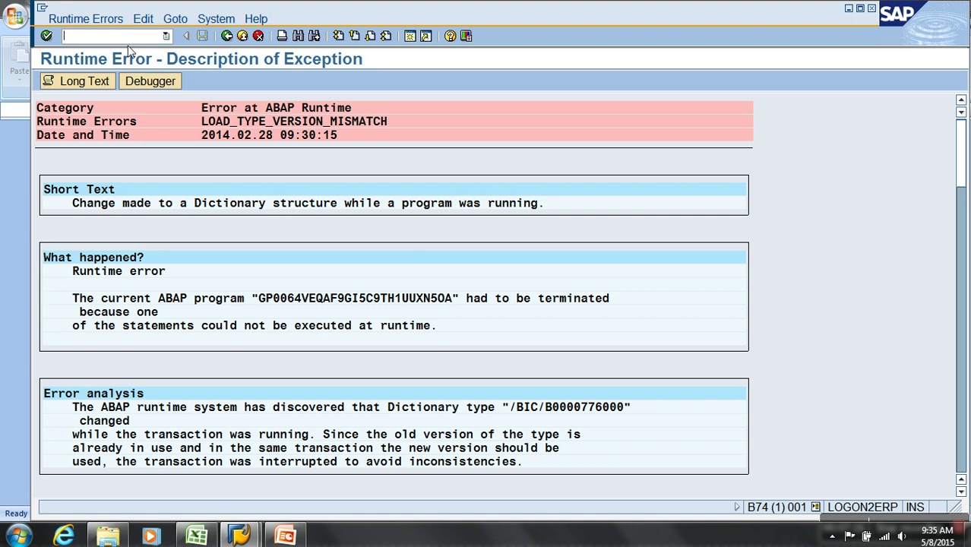
Restart transaction RSA1 and open the management of Demo : Cube for Deep Dive Session under Deep Dive Examples
text(/nrsa1)
key(Return)
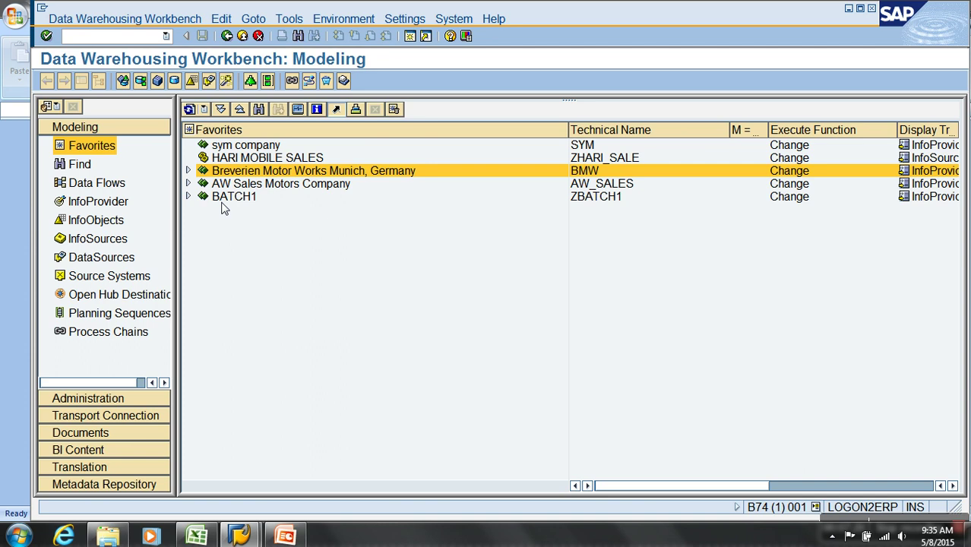
click(188, 171)
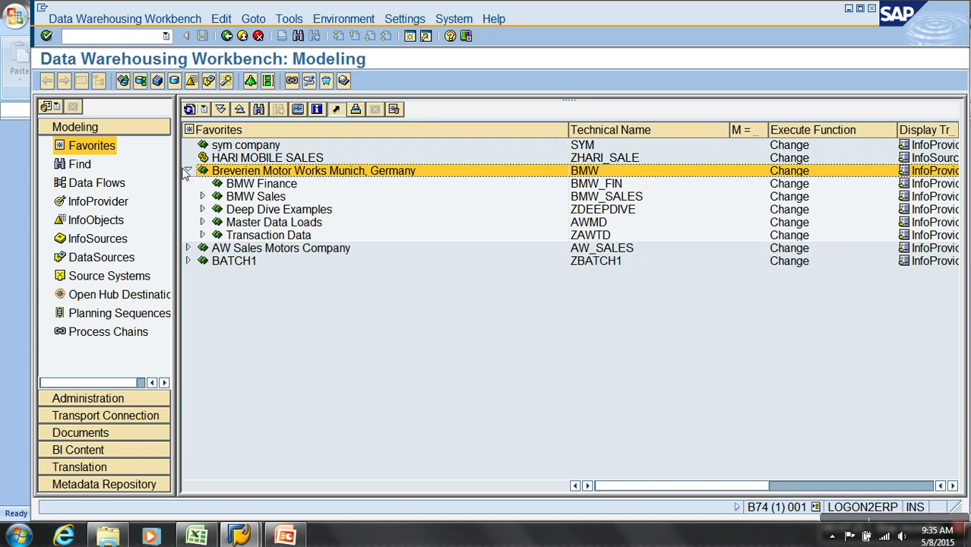
click(202, 208)
click(284, 222)
right_click(293, 222)
click(357, 379)
click(83, 82)
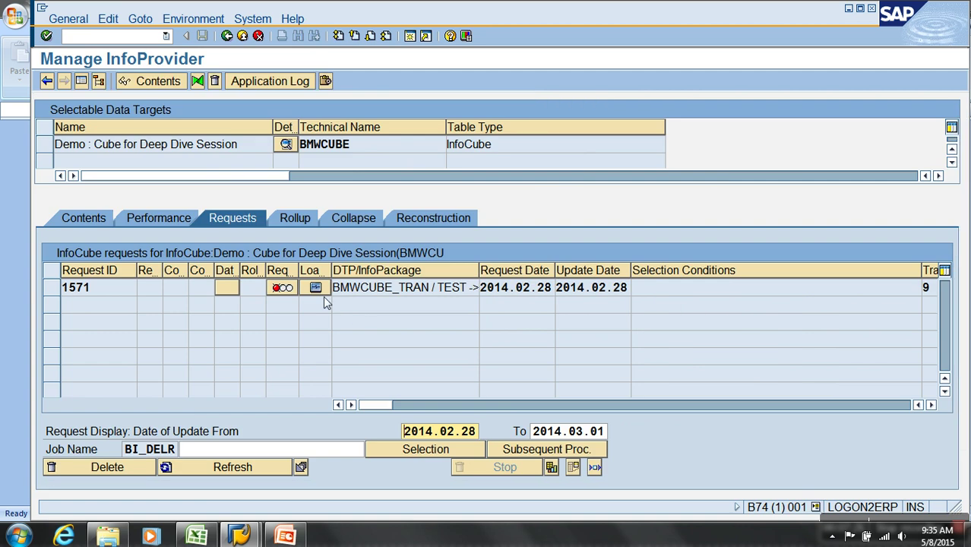
click(291, 291)
click(96, 261)
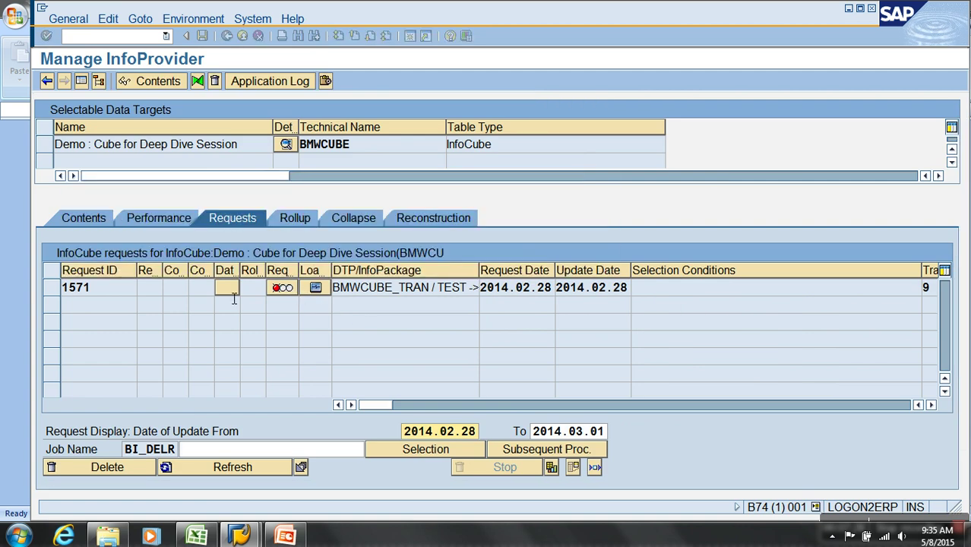
Open the error stack of request 1571 from its monitor and select the erroneous record in data package 000001
click(315, 288)
click(388, 81)
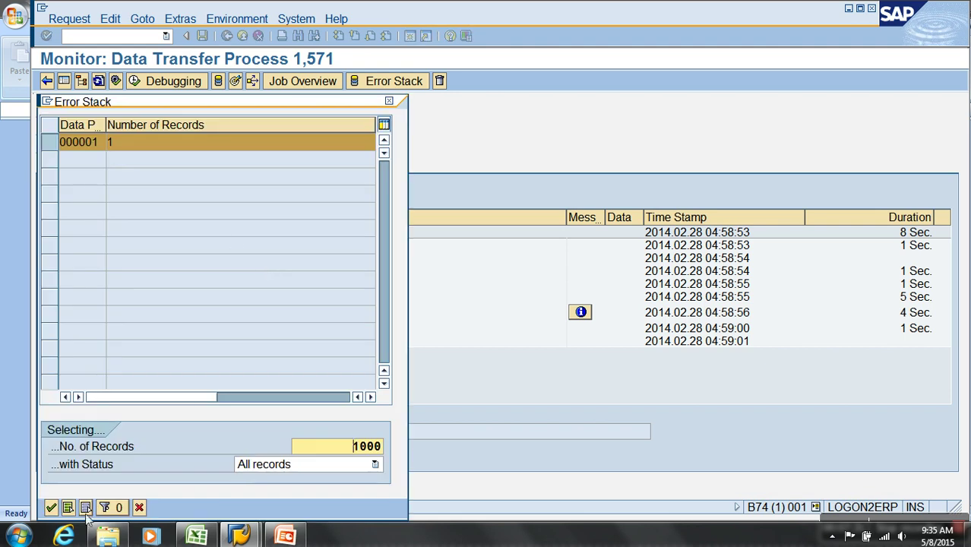
click(50, 508)
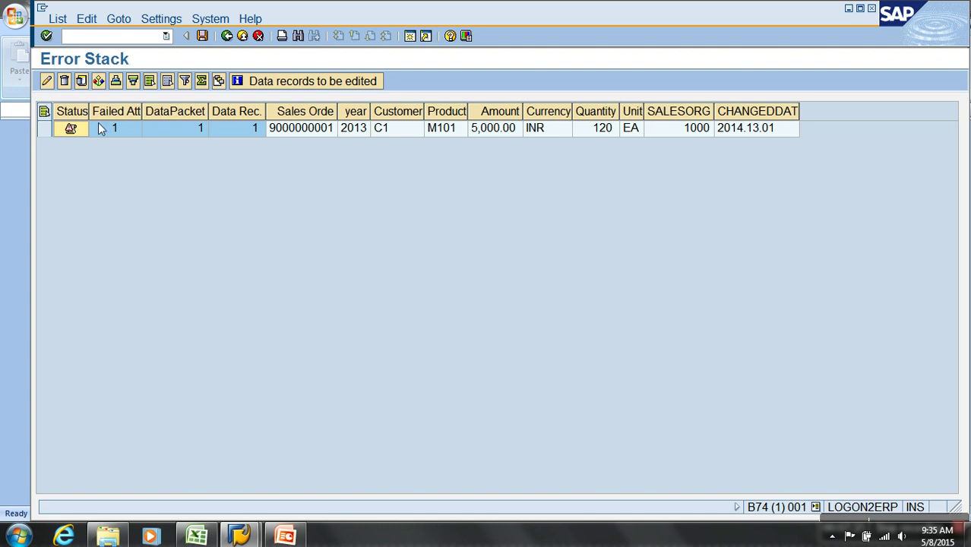
click(50, 129)
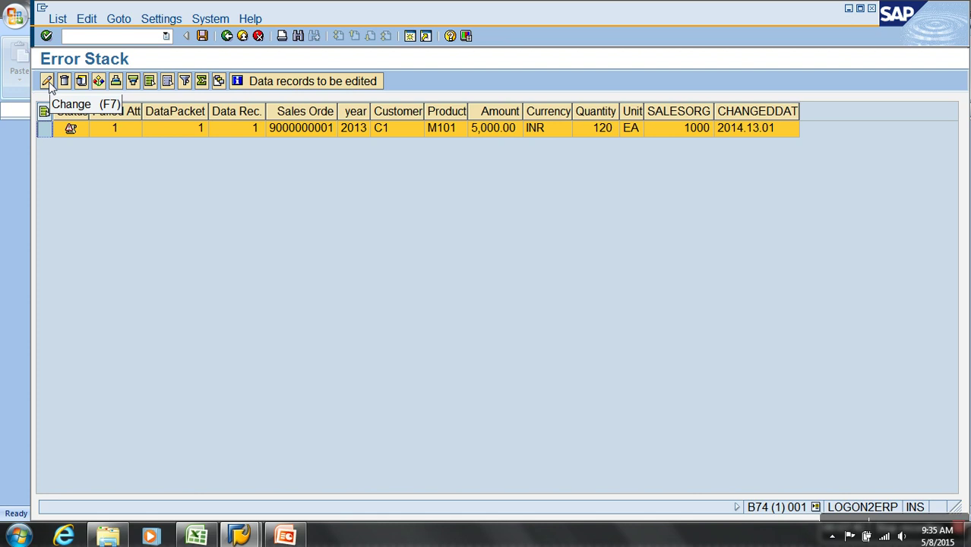
Change the erroneous record's CHANGEDDATE to 2014.12.01, save the error stack and return to the modeling workbench
click(47, 82)
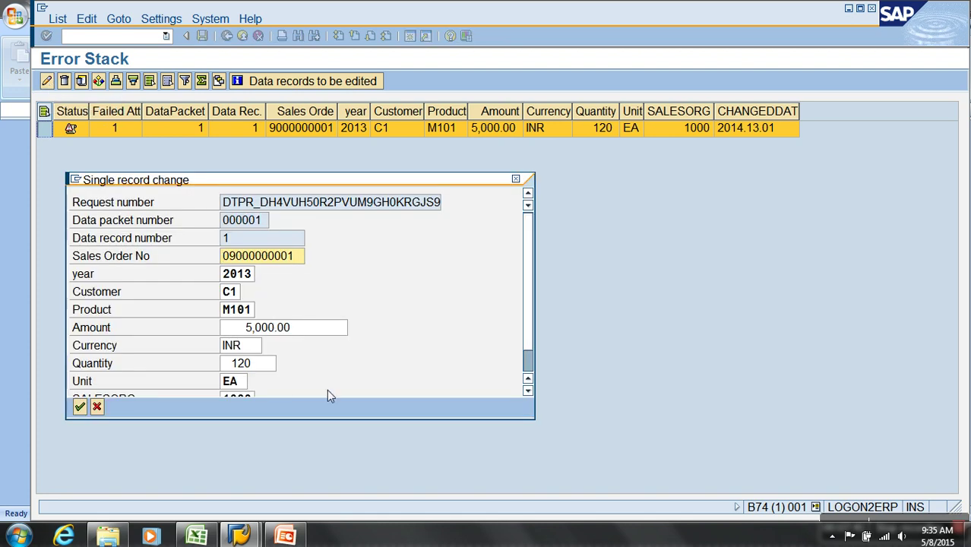
drag(527, 373, 527, 374)
click(269, 389)
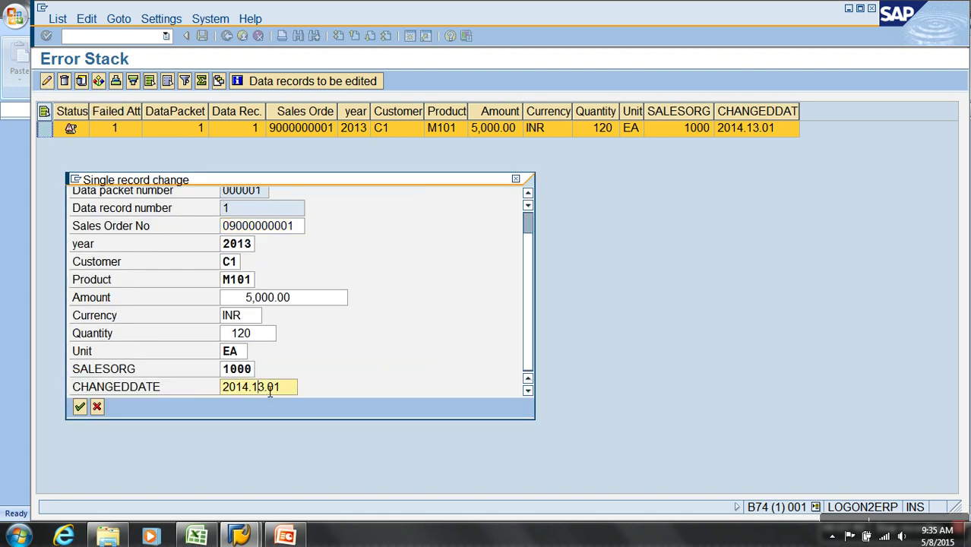
key(Delete)
text(2)
click(79, 407)
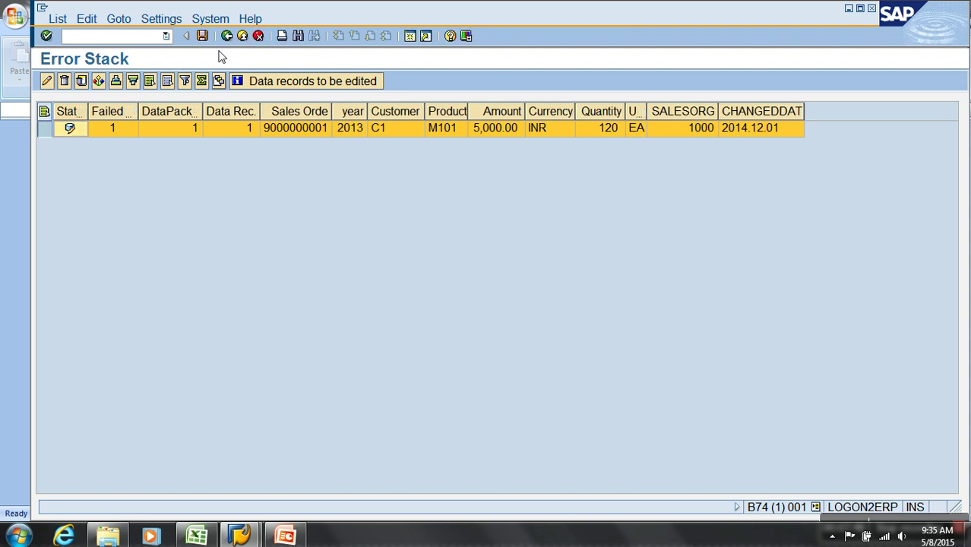
click(202, 35)
click(243, 35)
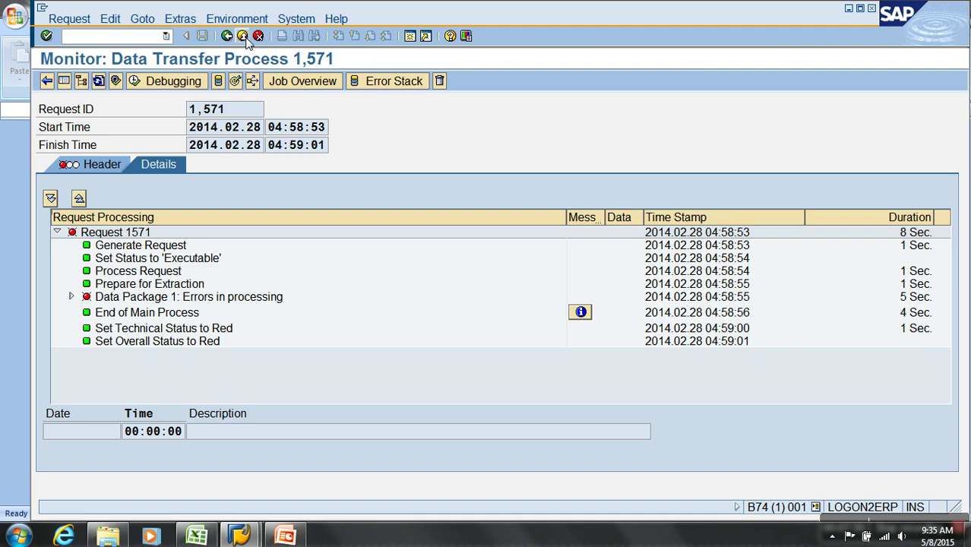
click(242, 36)
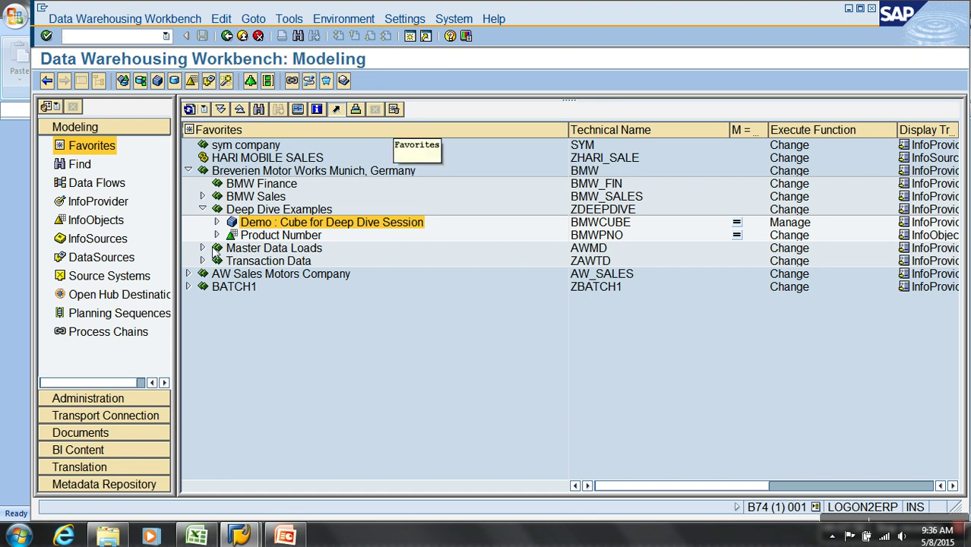
Create an error DTP from the update settings of the standard DTP BMWCUBE_TRAN / TEST -> BMWCUBE
click(216, 222)
click(231, 248)
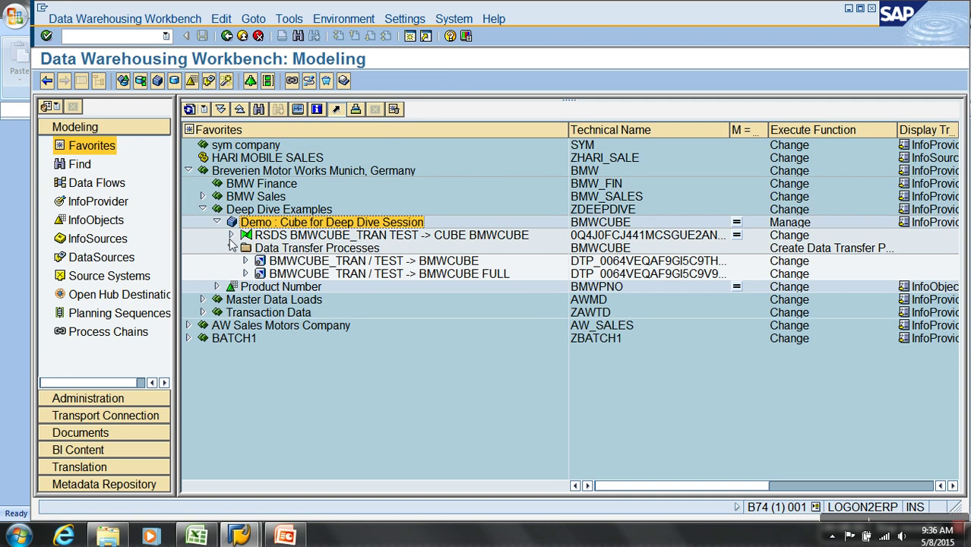
double_click(372, 260)
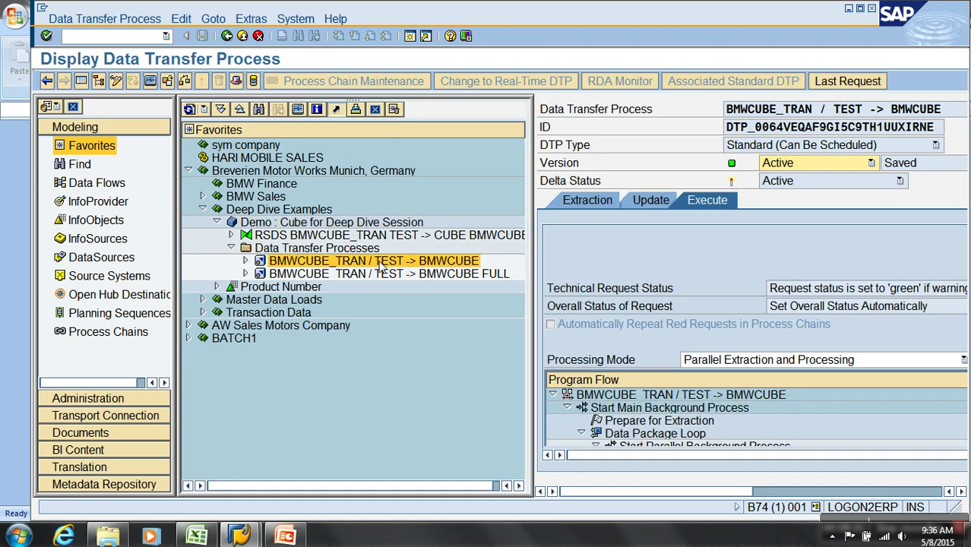
click(98, 80)
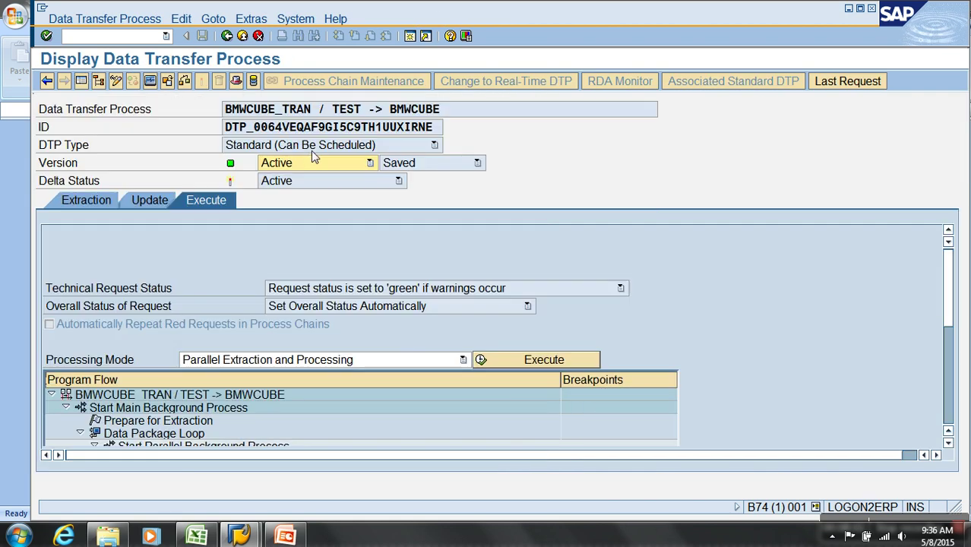
click(141, 204)
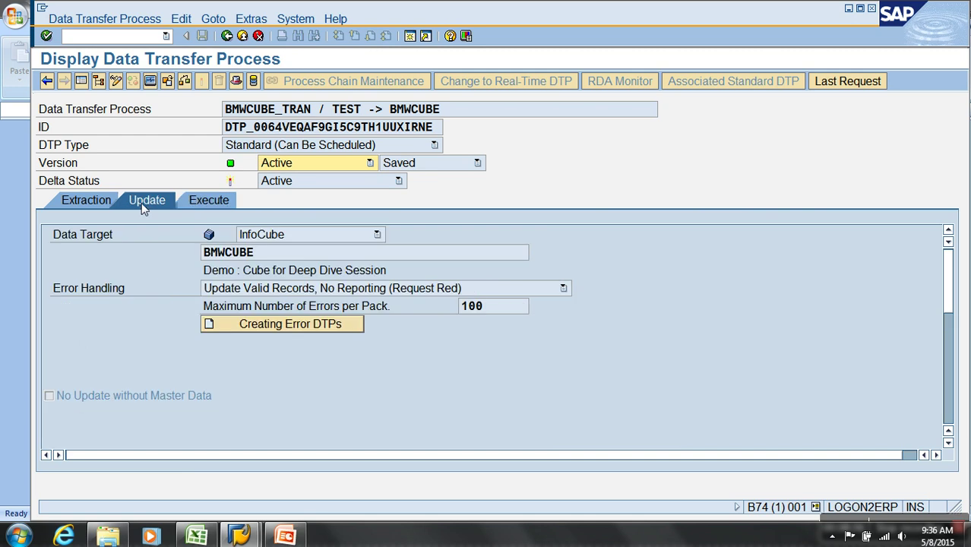
click(274, 327)
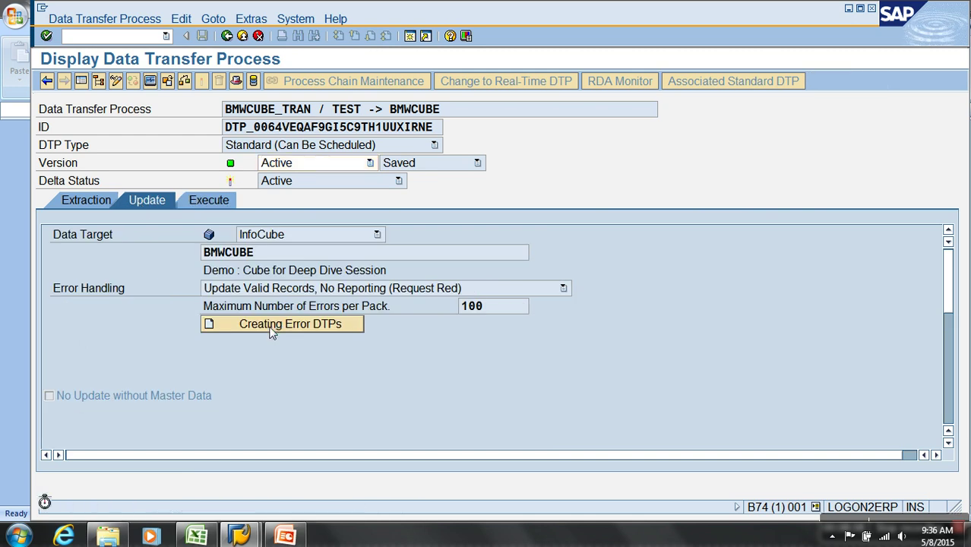
click(241, 35)
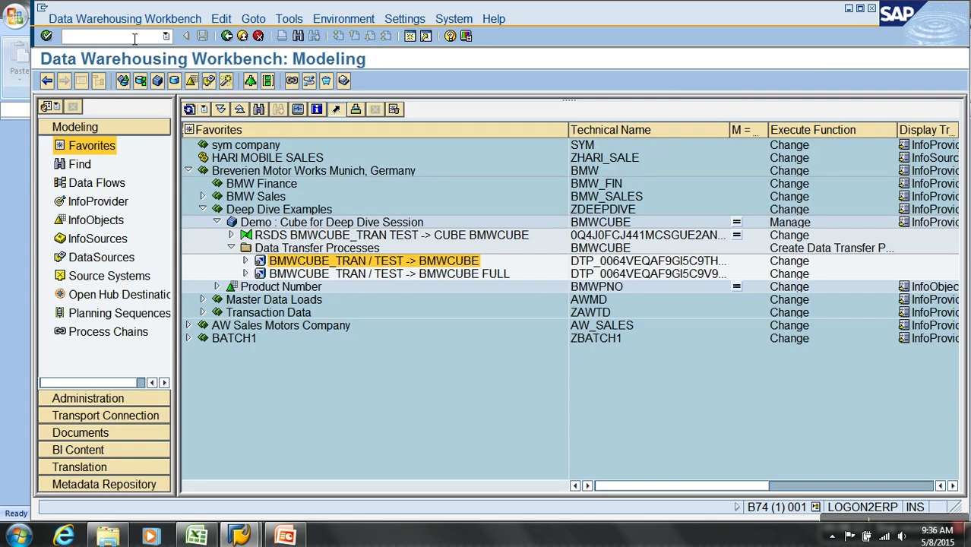
Restart transaction RSA1 and open the error DTP of the Deep Dive cube BMWCUBE in full view
text(/nrsa1)
key(Return)
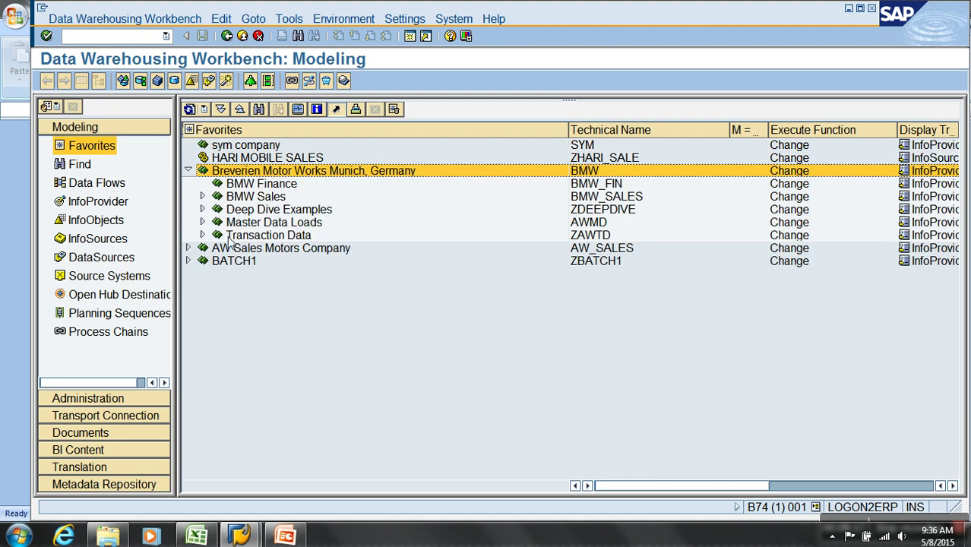
click(202, 210)
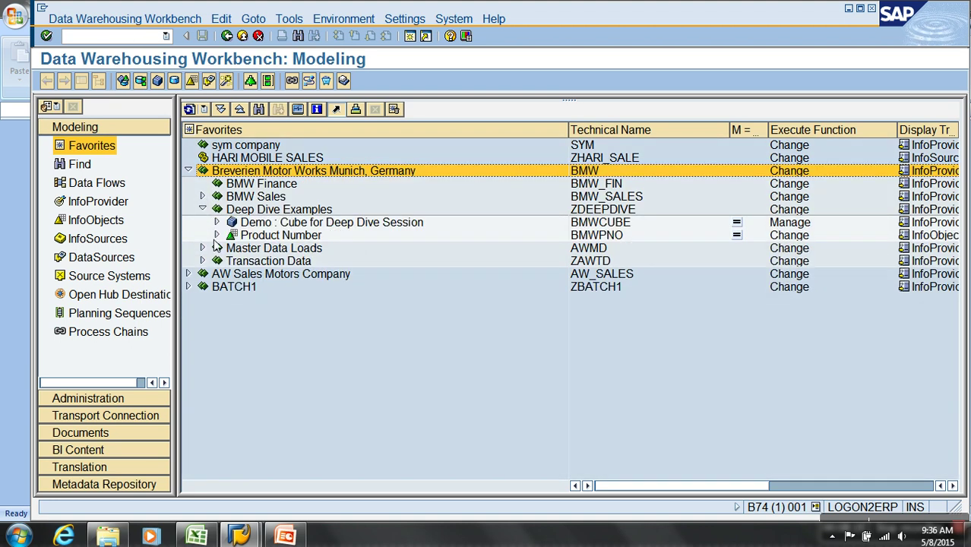
click(216, 222)
click(231, 247)
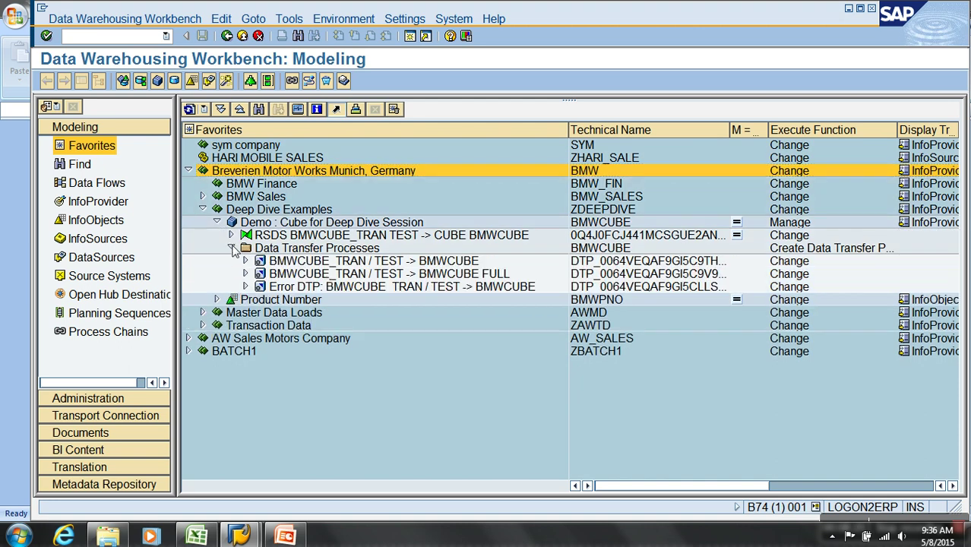
click(315, 291)
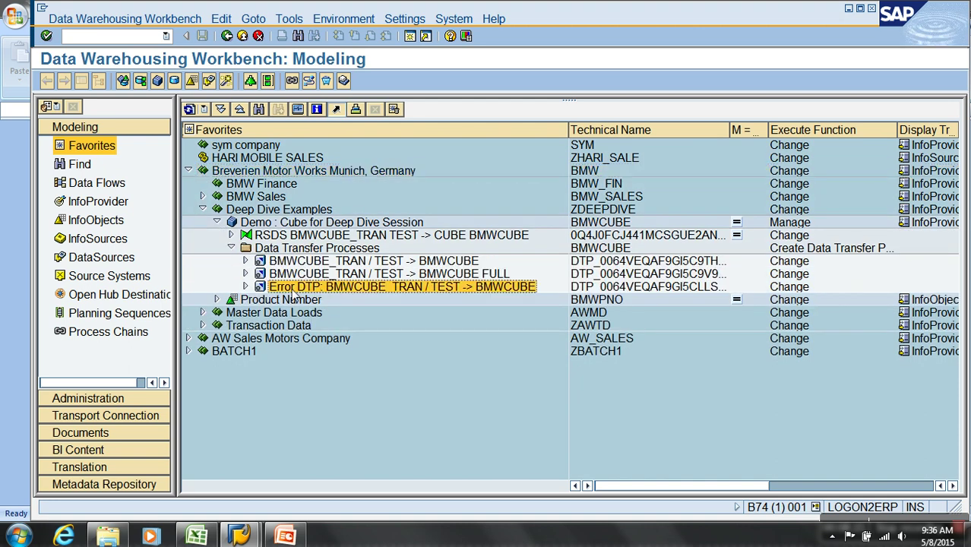
double_click(373, 289)
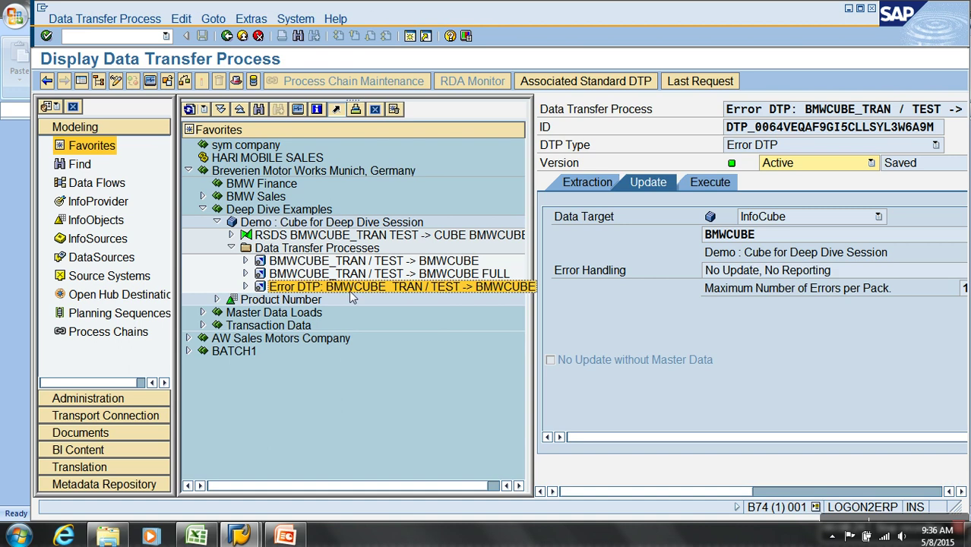
click(82, 81)
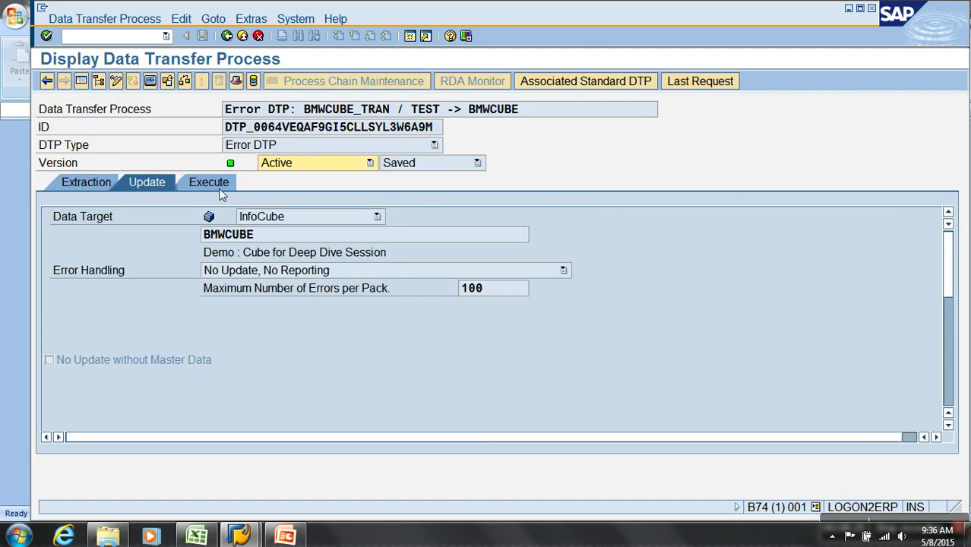
Review the error DTP's extraction and update settings, execute it and display its request monitor
click(100, 184)
click(147, 182)
click(203, 185)
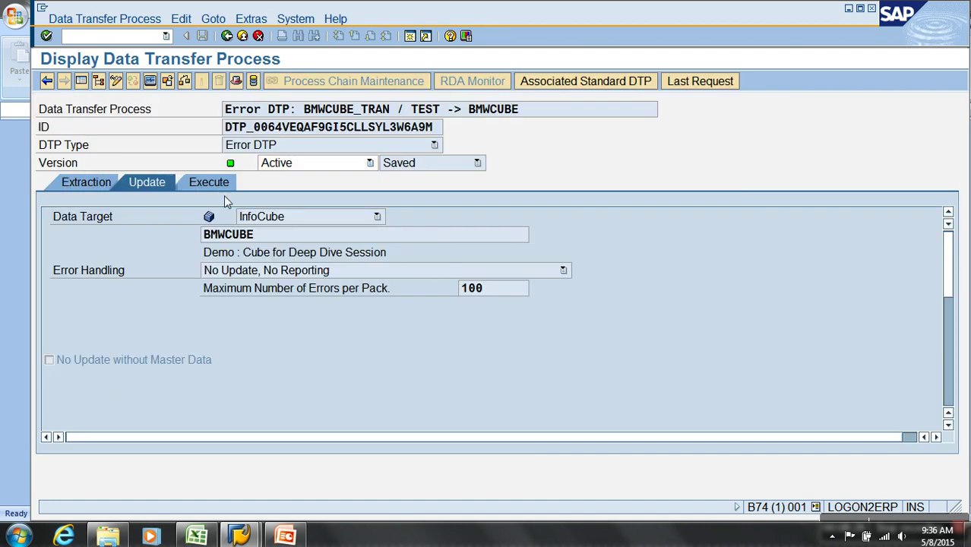
click(544, 343)
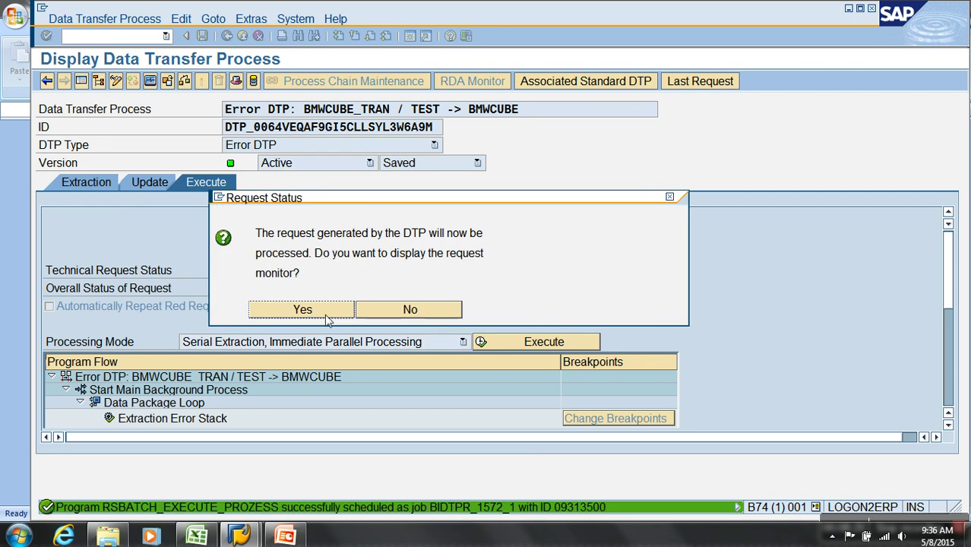
click(319, 312)
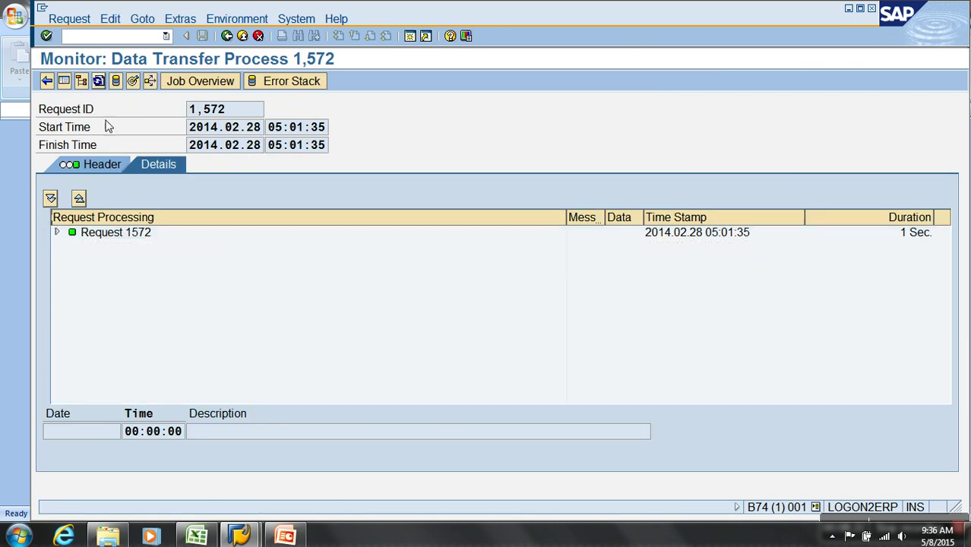
click(242, 37)
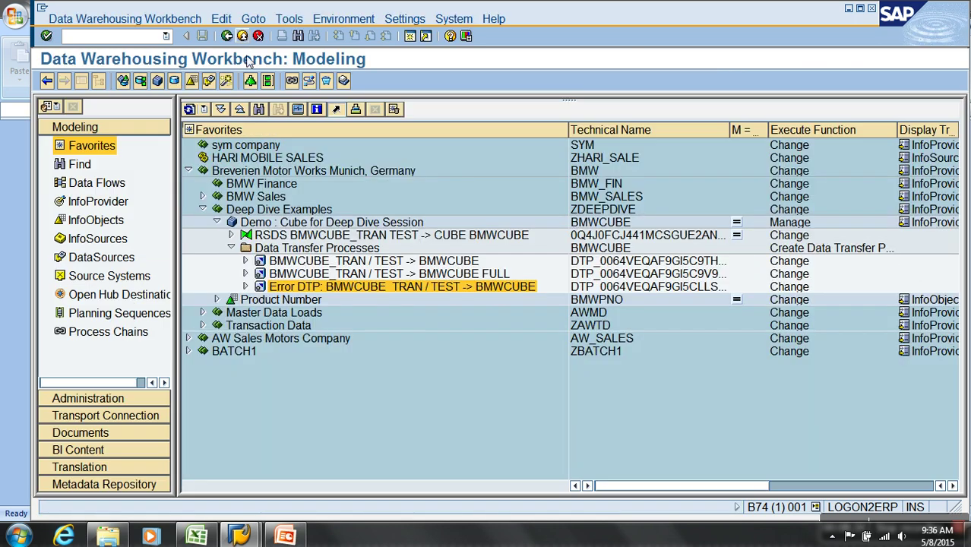
Open the management of Demo : Cube for Deep Dive Session and compare the transferred and added records of requests 1572 and 1571
right_click(283, 222)
click(311, 381)
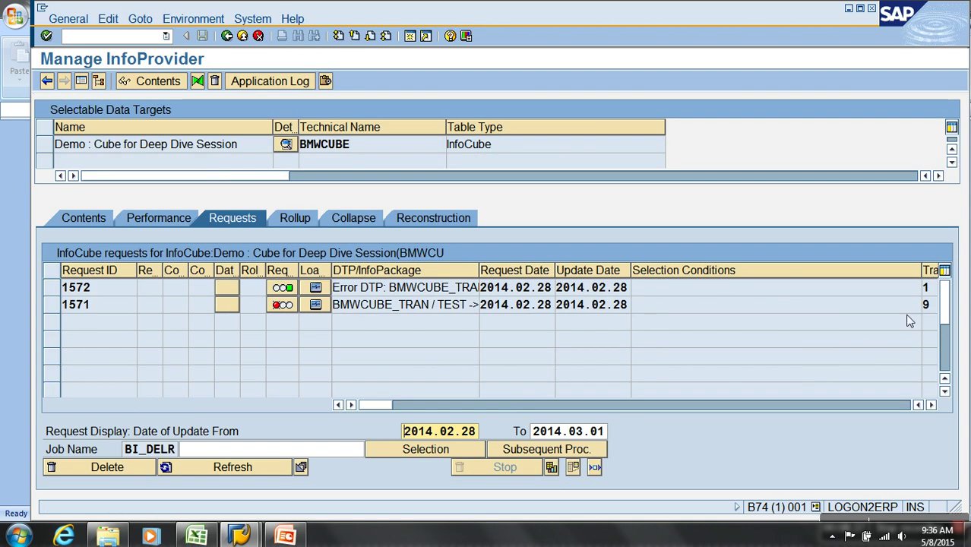
click(931, 405)
click(932, 404)
click(750, 307)
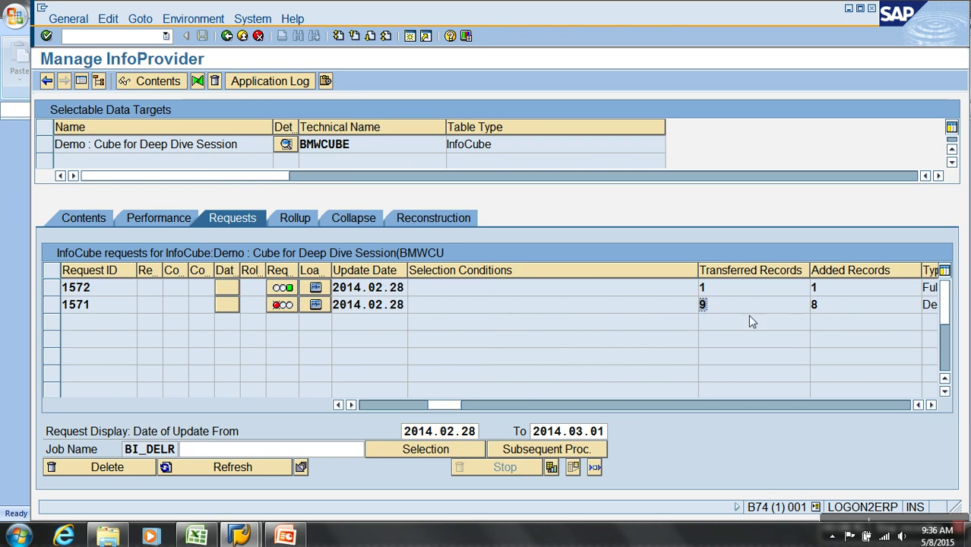
click(836, 288)
Set the overall status of request 1571 to Status G, check both requests' reporting availability and leave the cube management
click(106, 307)
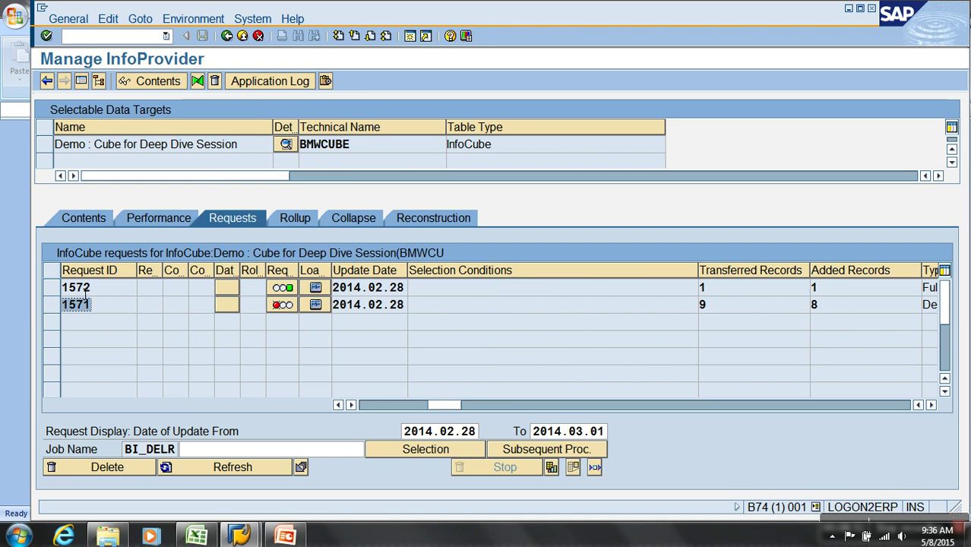
click(280, 304)
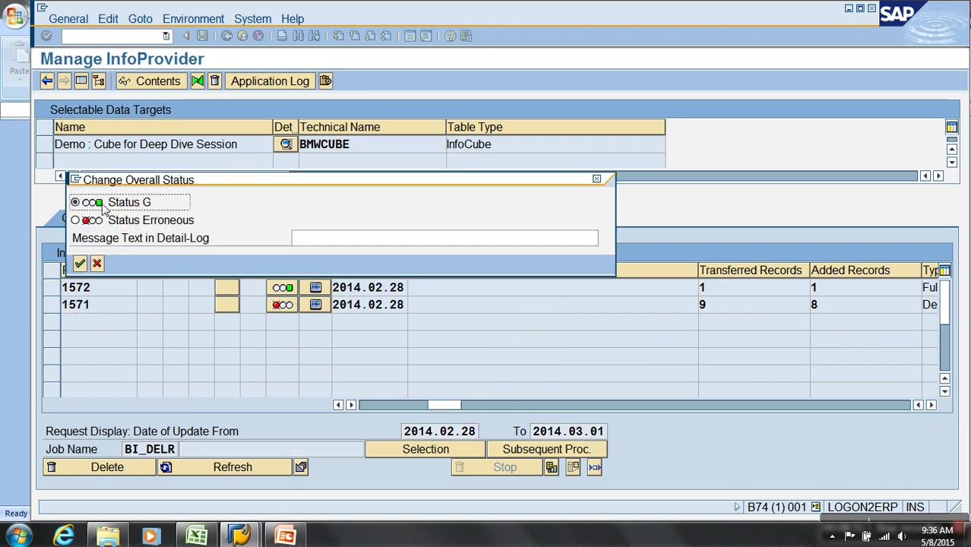
click(79, 263)
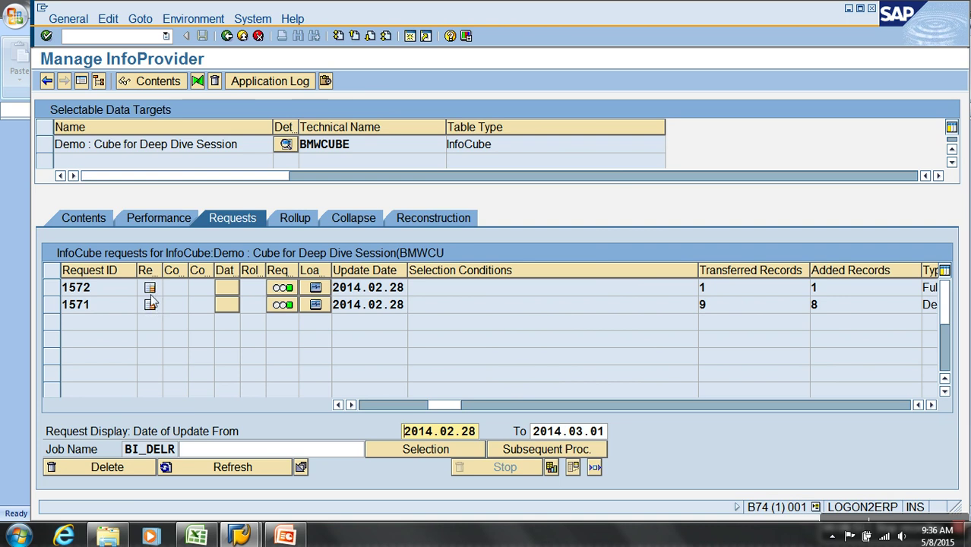
mouse_move(142, 294)
click(243, 36)
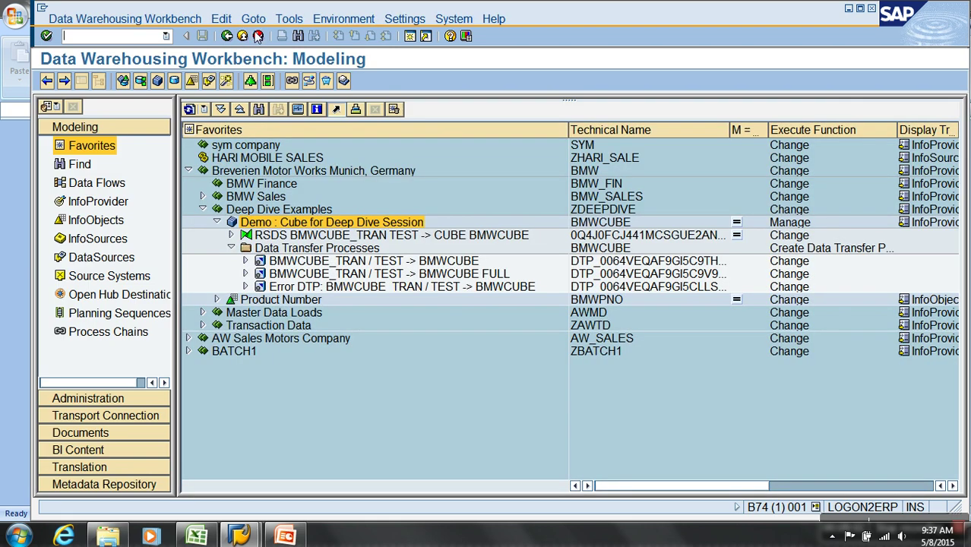
Delete the contents of BMWCUBE, including the data in its dimension tables, and close the deletion log
right_click(318, 223)
click(407, 412)
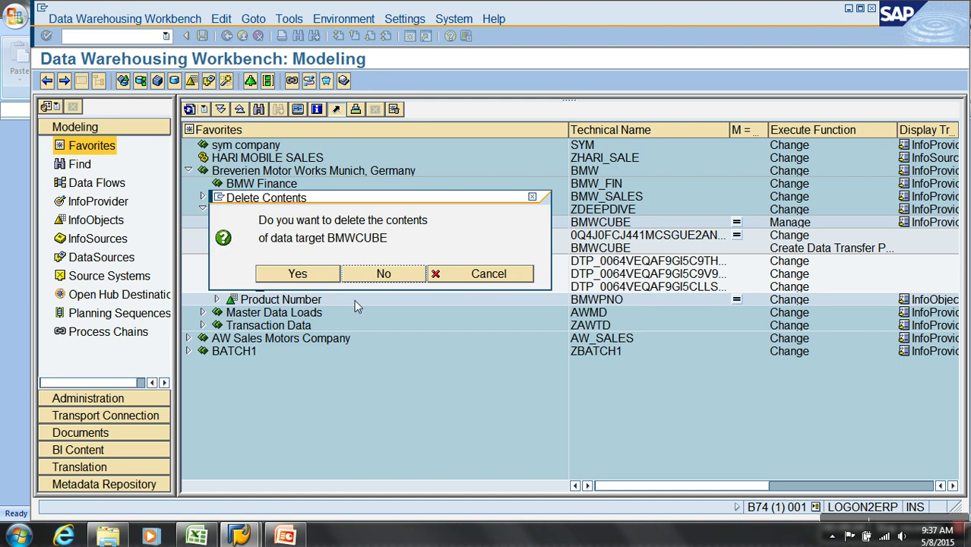
click(323, 279)
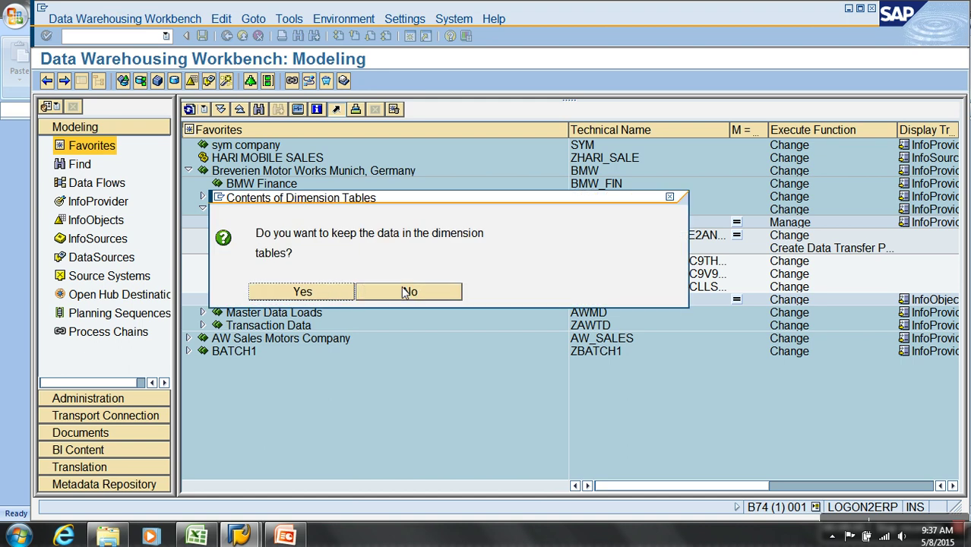
click(270, 289)
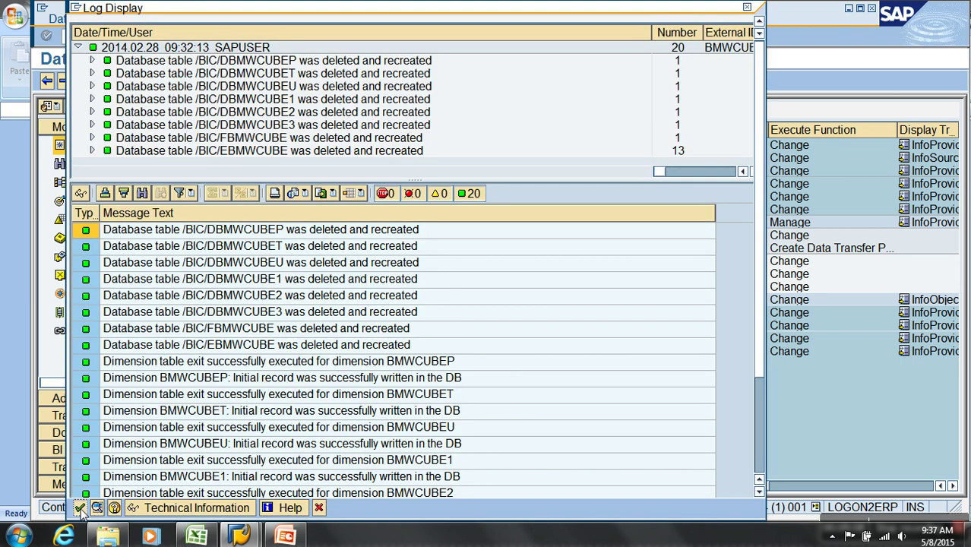
click(80, 507)
Delete request 1570 from the PSA of the DataSource BMWCUBE_TRAN
click(229, 237)
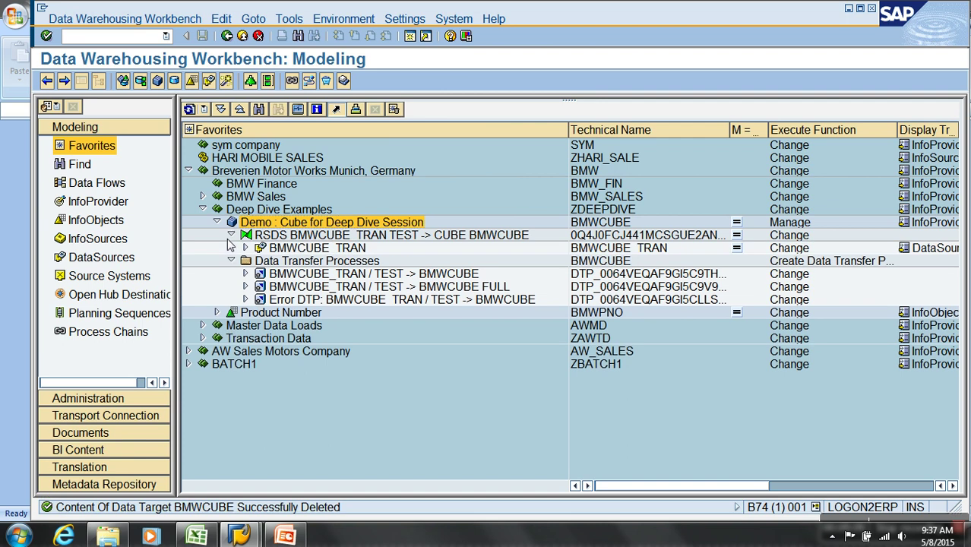
right_click(306, 250)
click(338, 382)
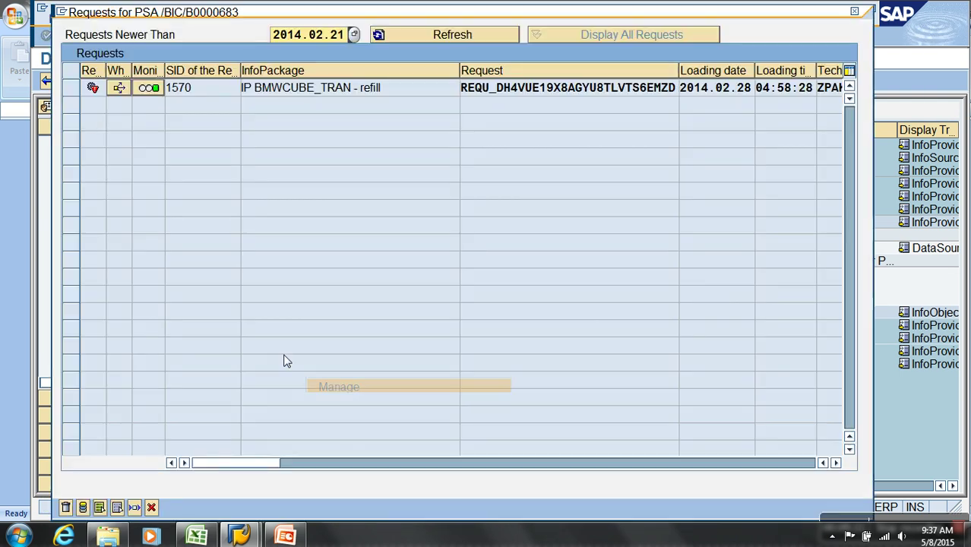
click(75, 90)
click(66, 507)
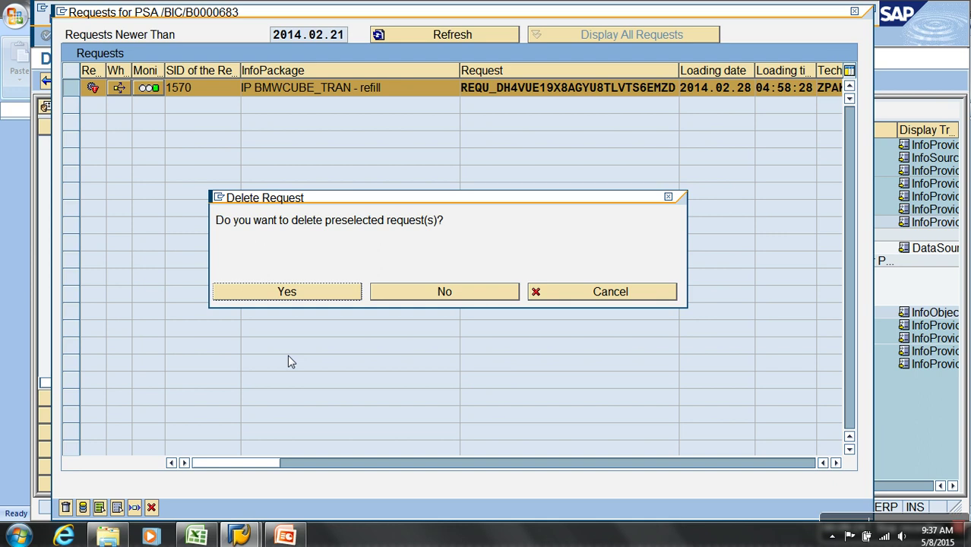
click(313, 295)
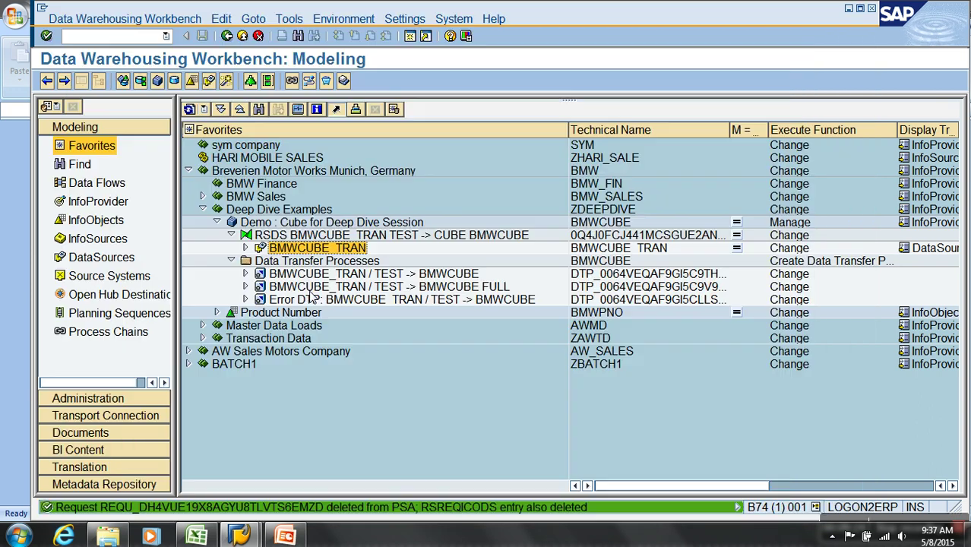
Open the DTP BMWCUBE_TRAN / TEST -> BMWCUBE for editing and set its maximum number of errors per package to 1,000
double_click(392, 275)
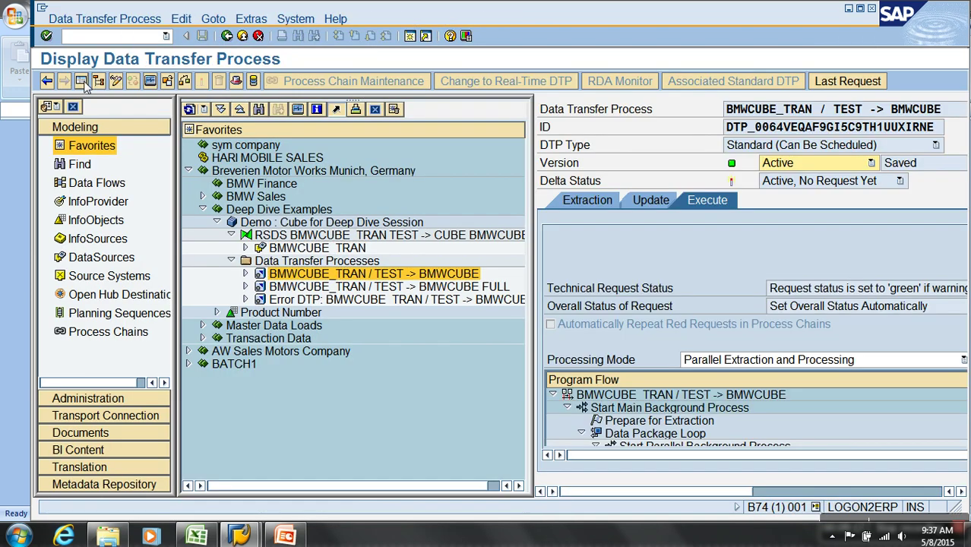
click(98, 81)
click(165, 200)
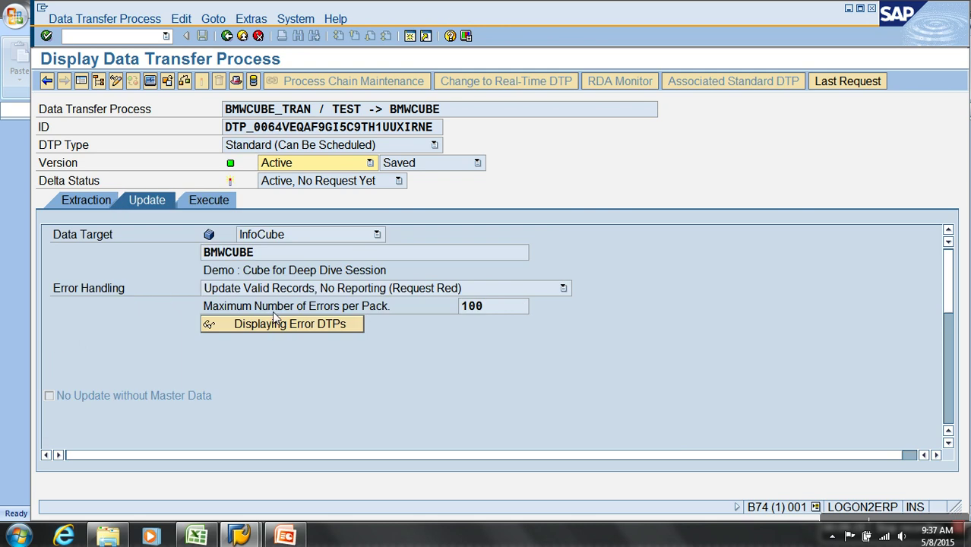
click(117, 81)
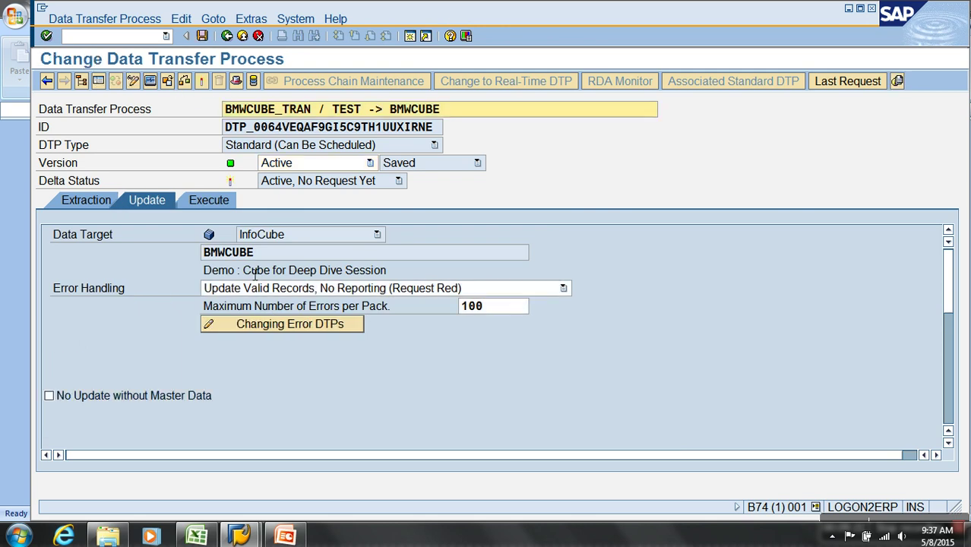
click(496, 308)
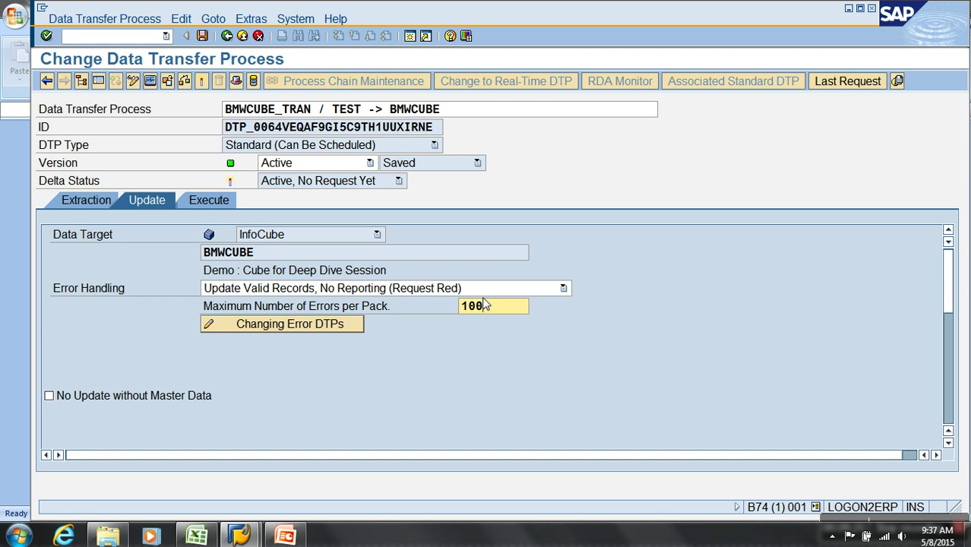
text(0)
key(Return)
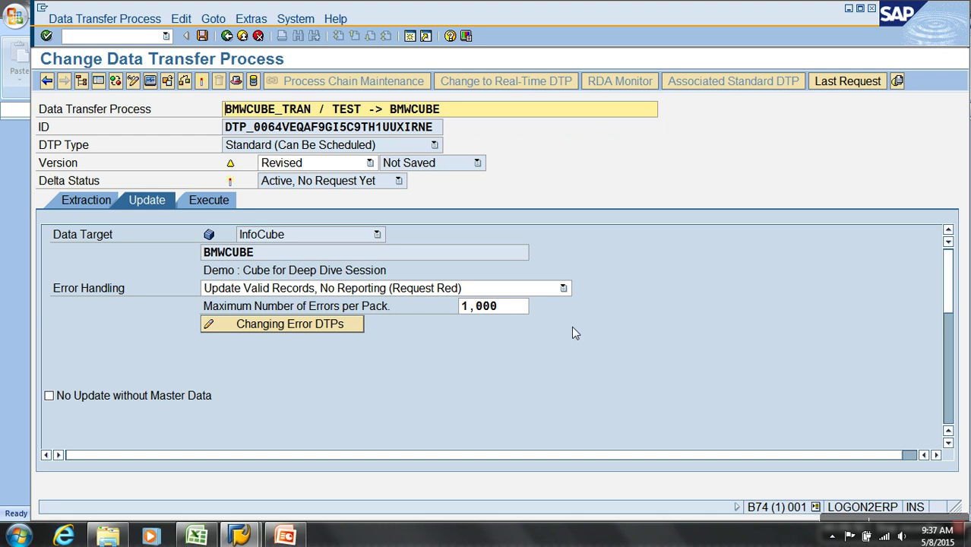
drag(518, 308, 458, 307)
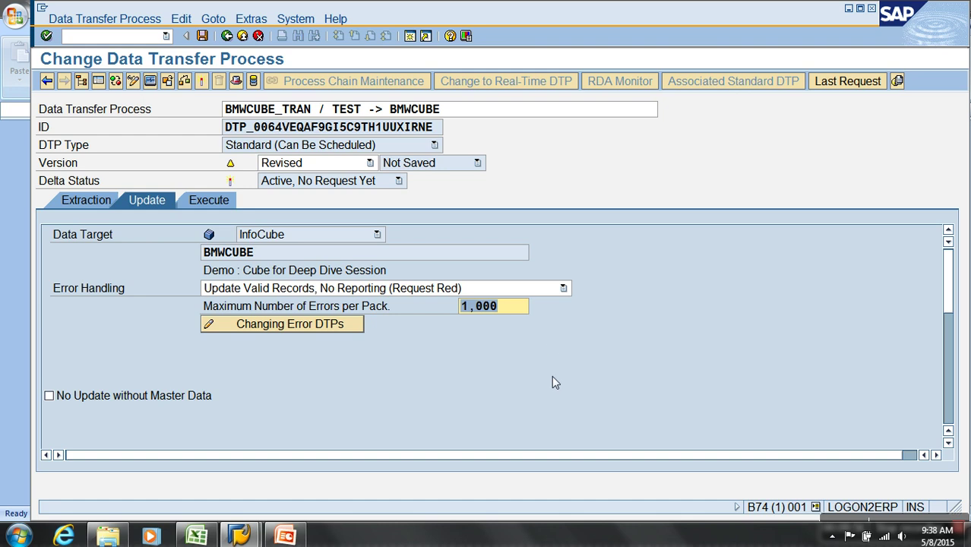
Enable No Update without Master Data for the DTP, activate it and return to the modeling workbench
scroll(551, 375, down, 1)
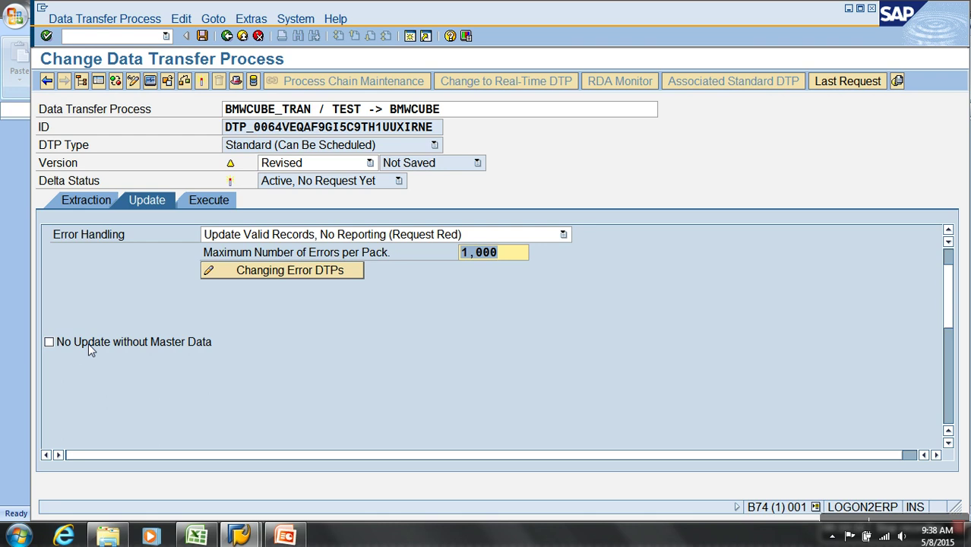
click(79, 345)
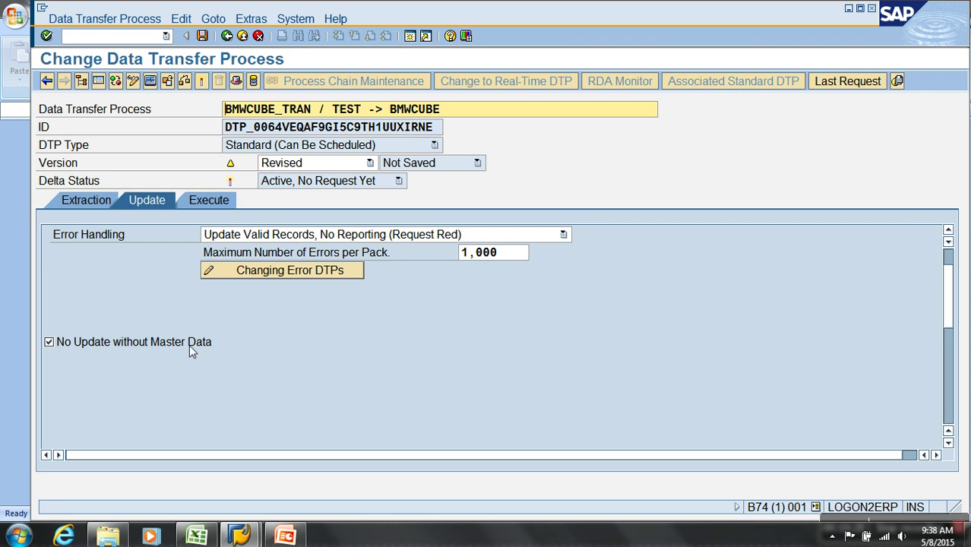
click(202, 82)
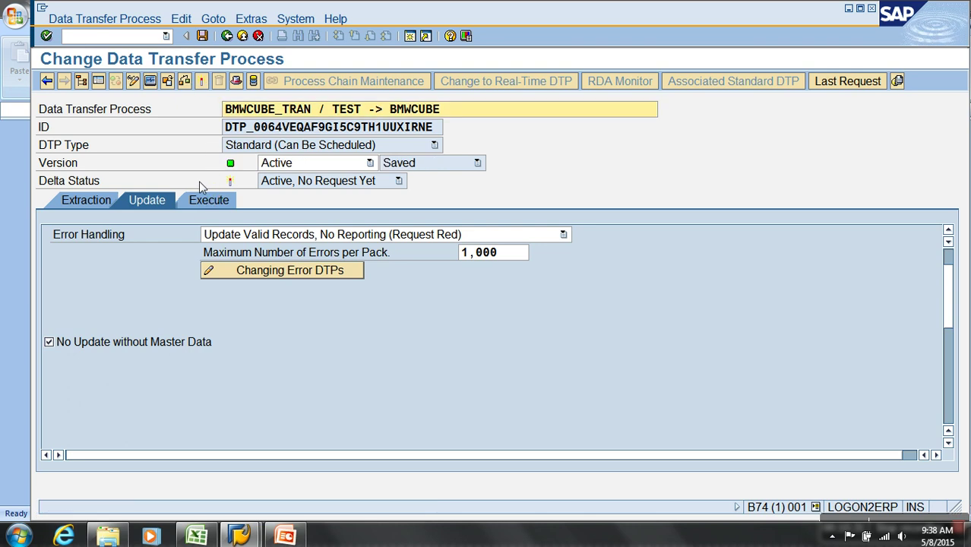
click(243, 36)
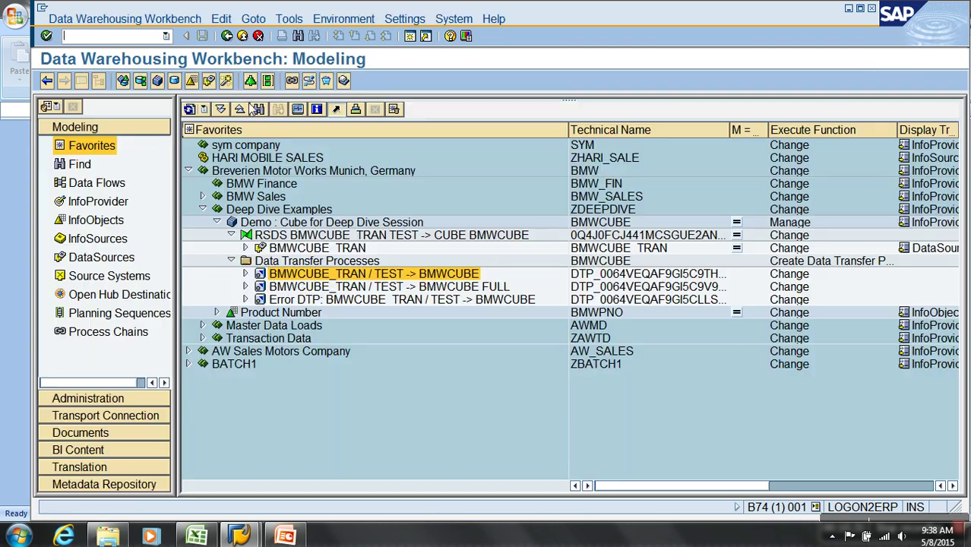
Open s1errorfile from the desktop in Excel and copy the changed date 20140223 from row 3 into row 2
key(super+d)
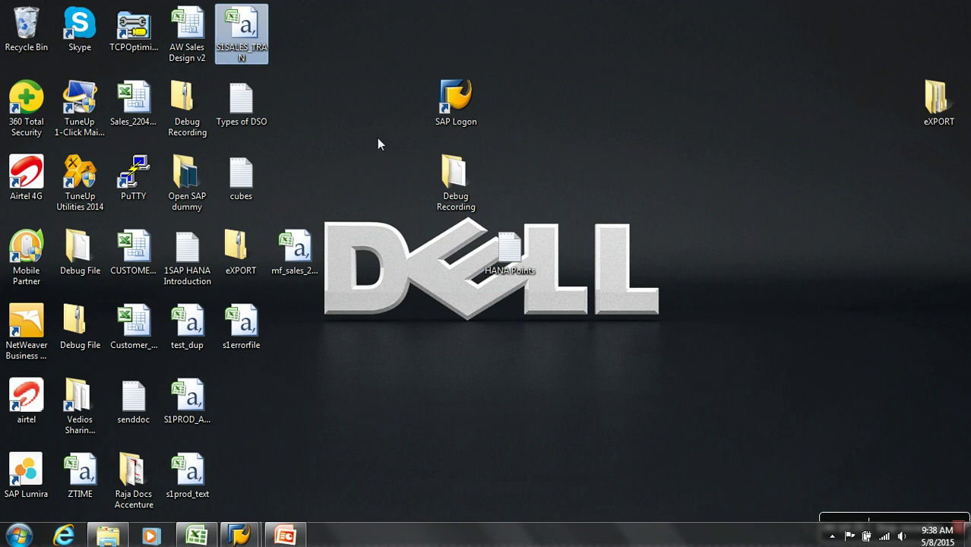
click(251, 338)
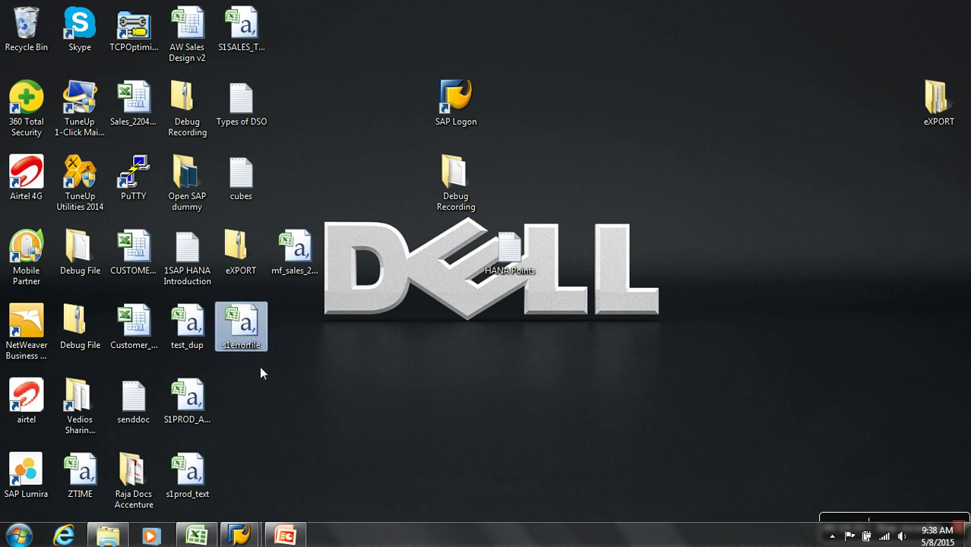
double_click(251, 327)
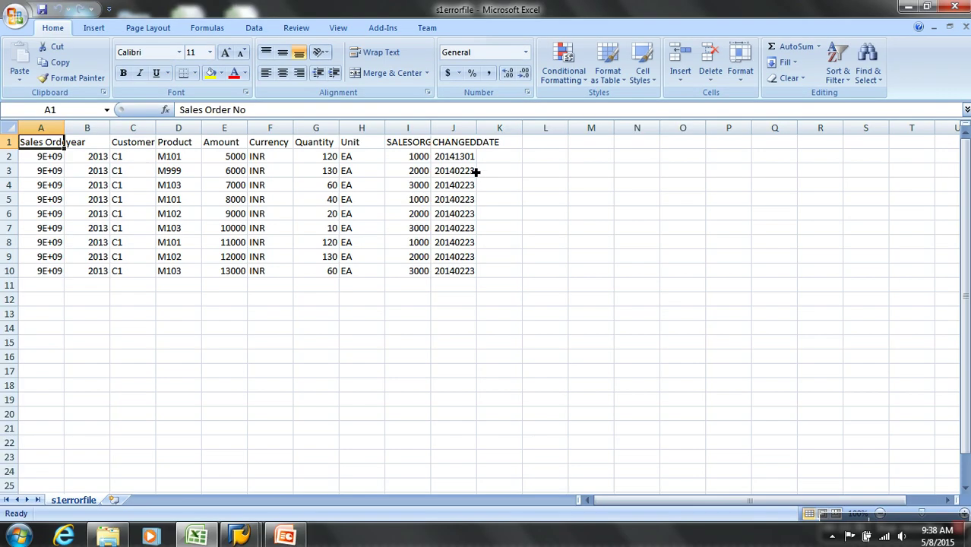
click(468, 174)
key(ctrl+c)
click(464, 159)
key(ctrl+v)
key(Escape)
Change the product of the first data record in row 2 to Z999
click(184, 162)
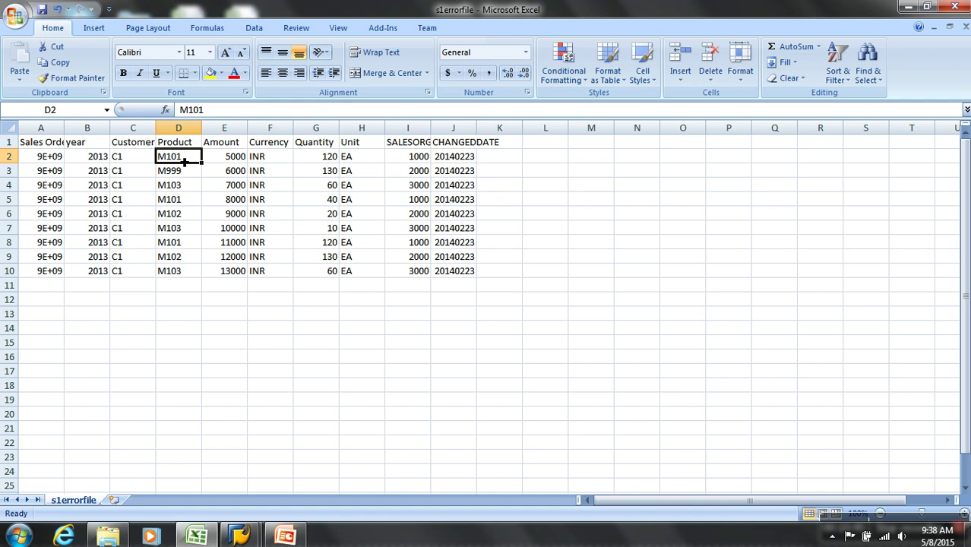
text(Z9999)
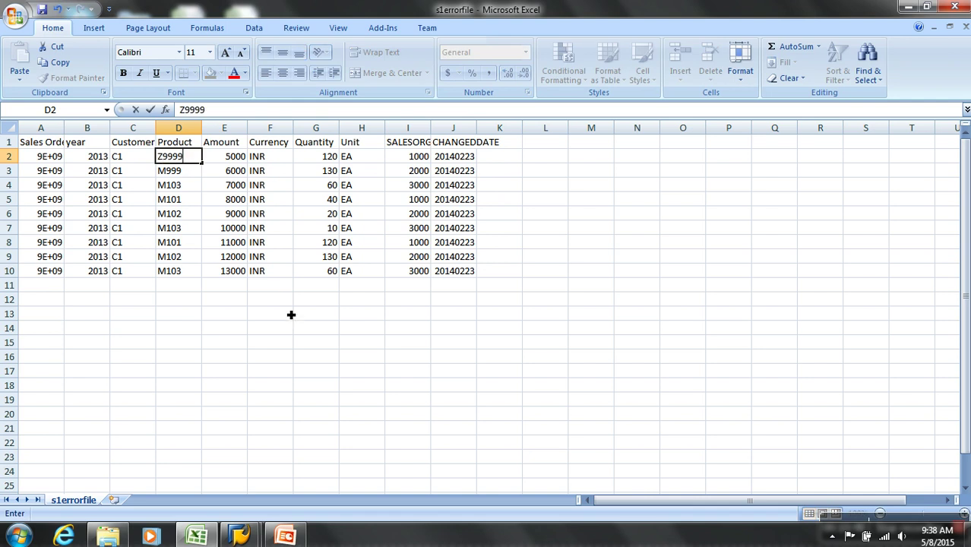
key(BackSpace)
click(276, 327)
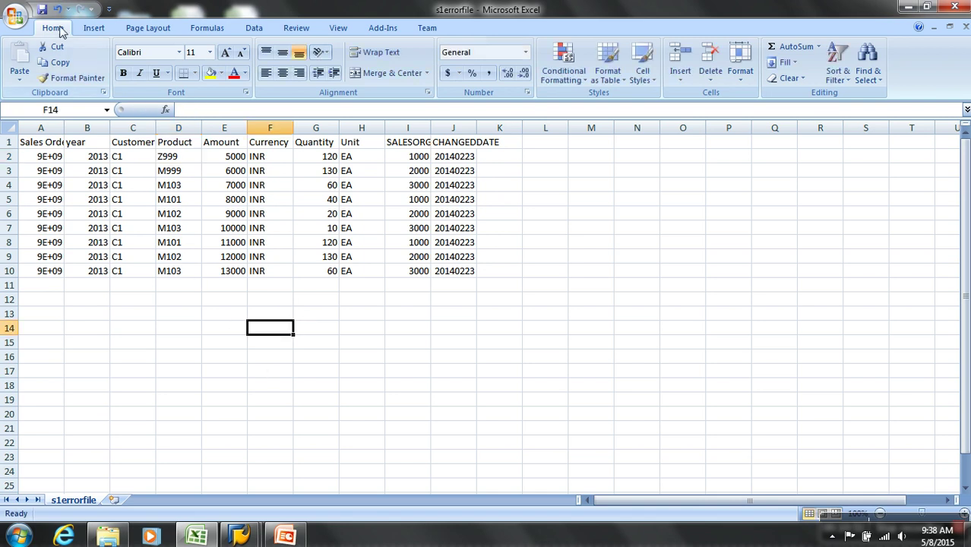
Save the changes to s1errorfile in CSV format and close the file
click(47, 144)
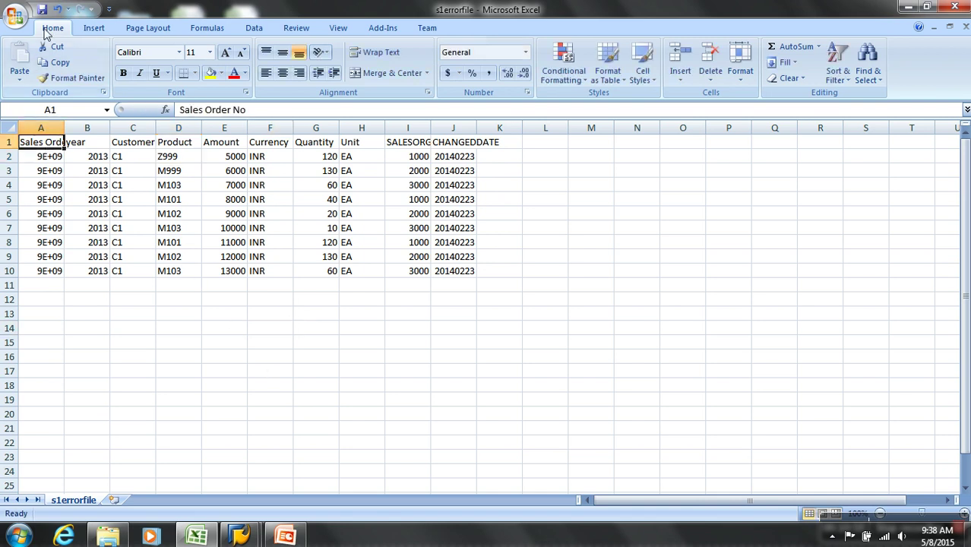
click(43, 11)
click(432, 315)
click(965, 26)
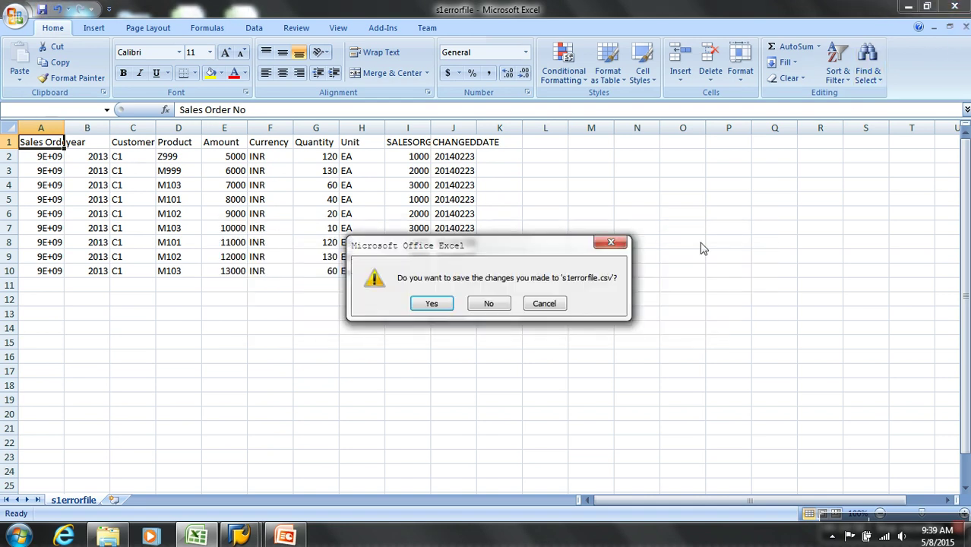
click(431, 303)
click(432, 315)
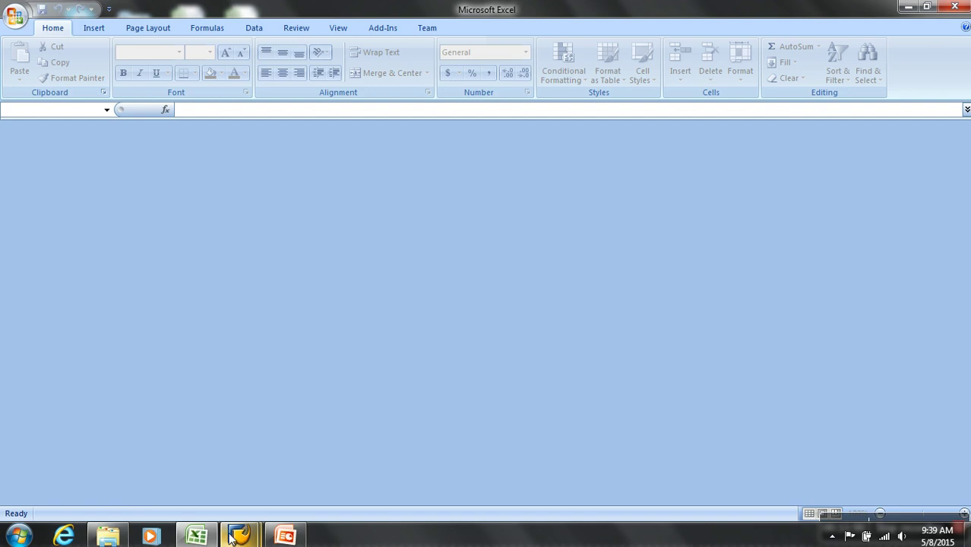
Switch to SAP, display the BMWCUBE data model and open the general details of the product characteristic BMWCPNO
mouse_move(238, 536)
click(295, 476)
click(292, 223)
right_click(290, 223)
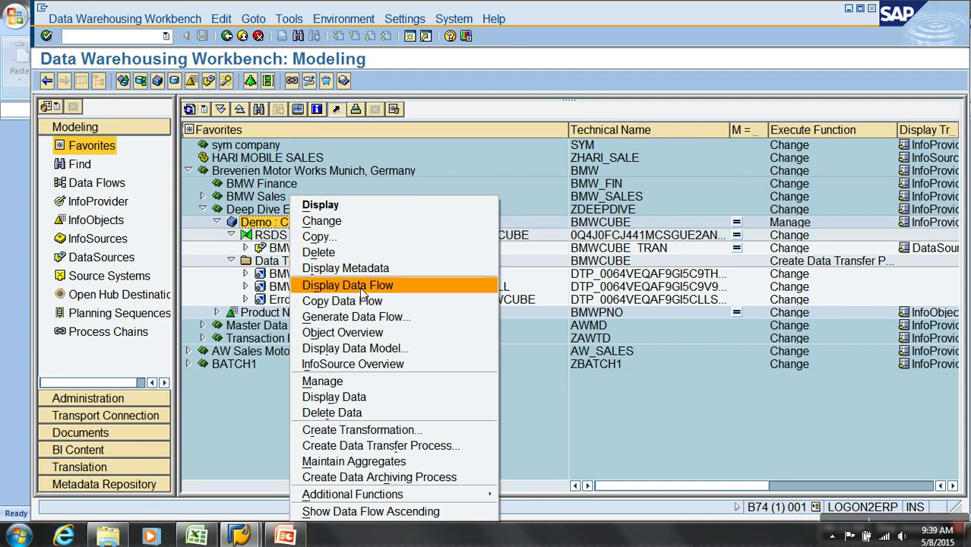
click(382, 348)
click(558, 186)
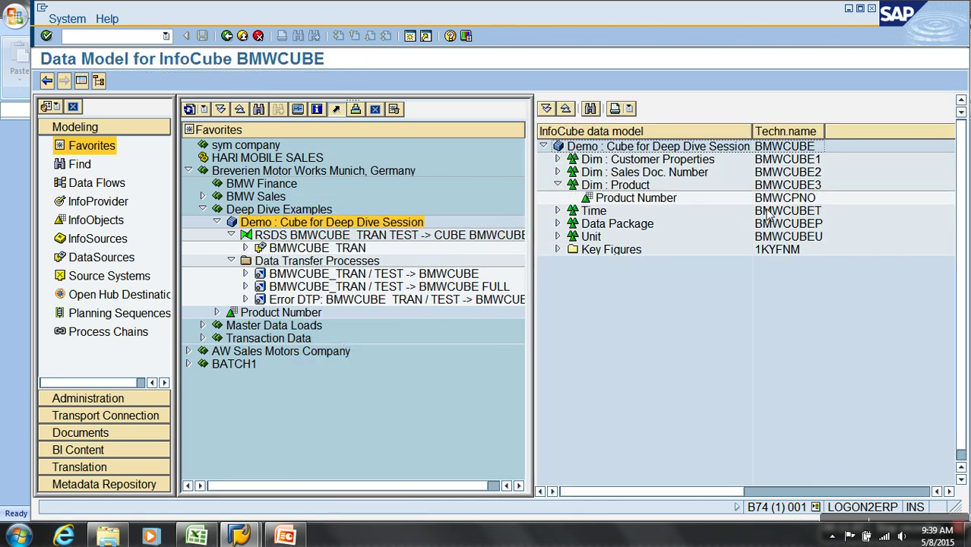
double_click(807, 199)
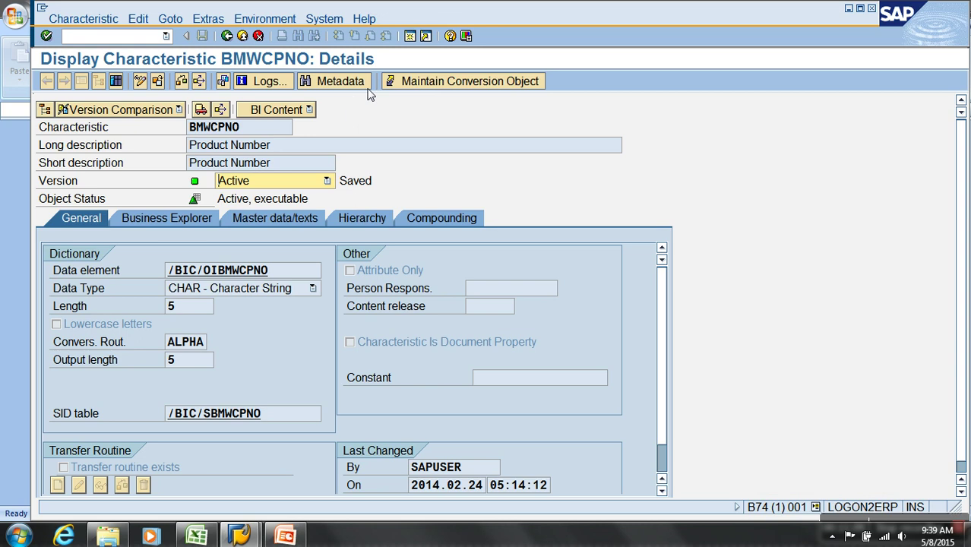
click(256, 224)
click(86, 220)
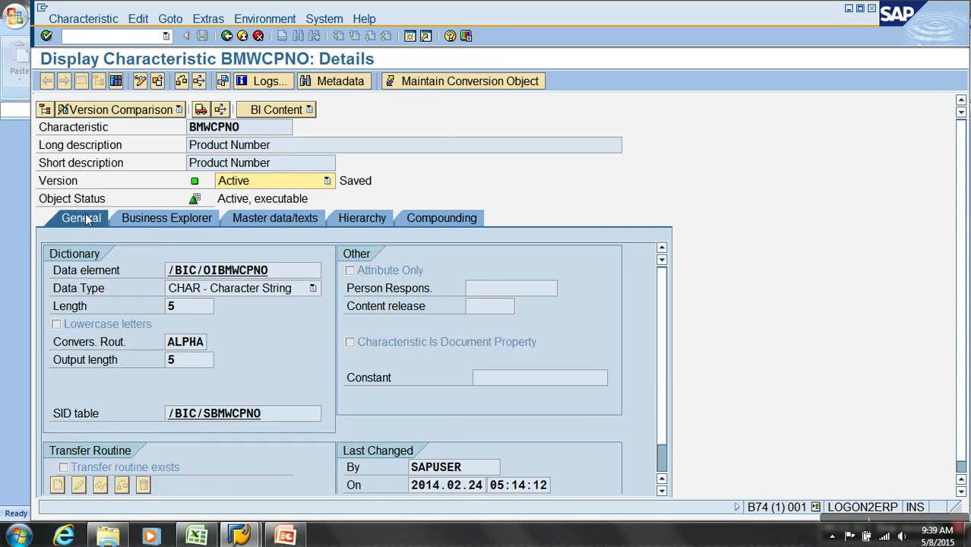
Display all entries of the SID table /BIC/SBMWCPNO, check the product numbers and return to the data model
double_click(241, 412)
click(300, 81)
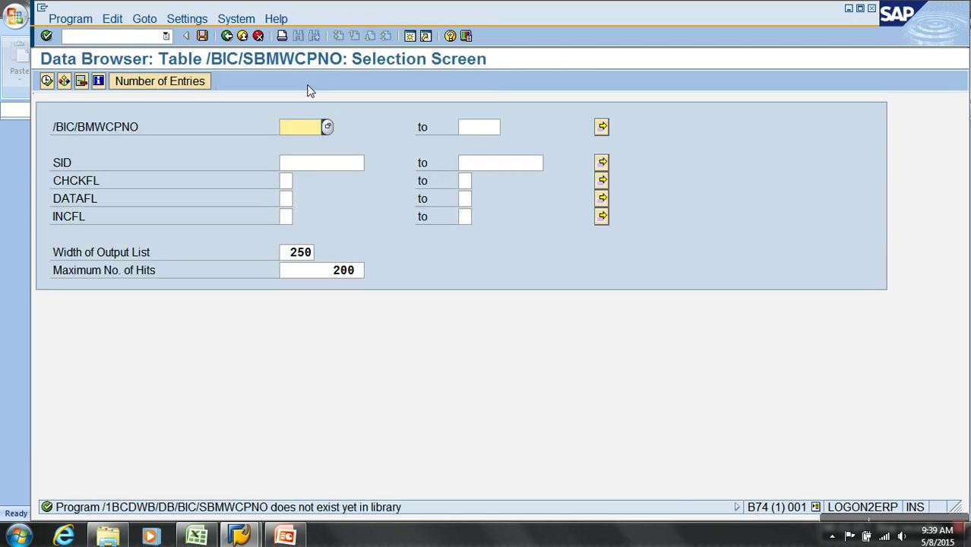
key(F8)
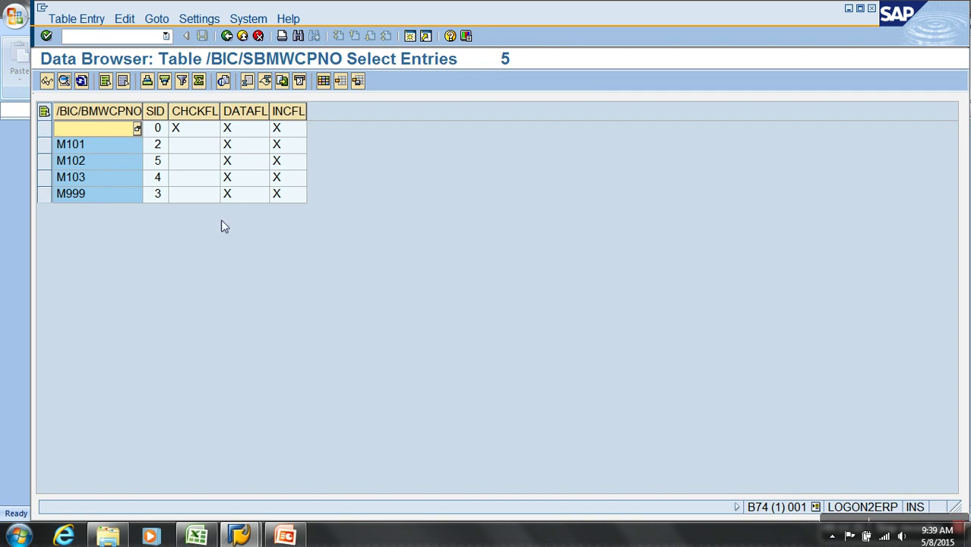
click(243, 35)
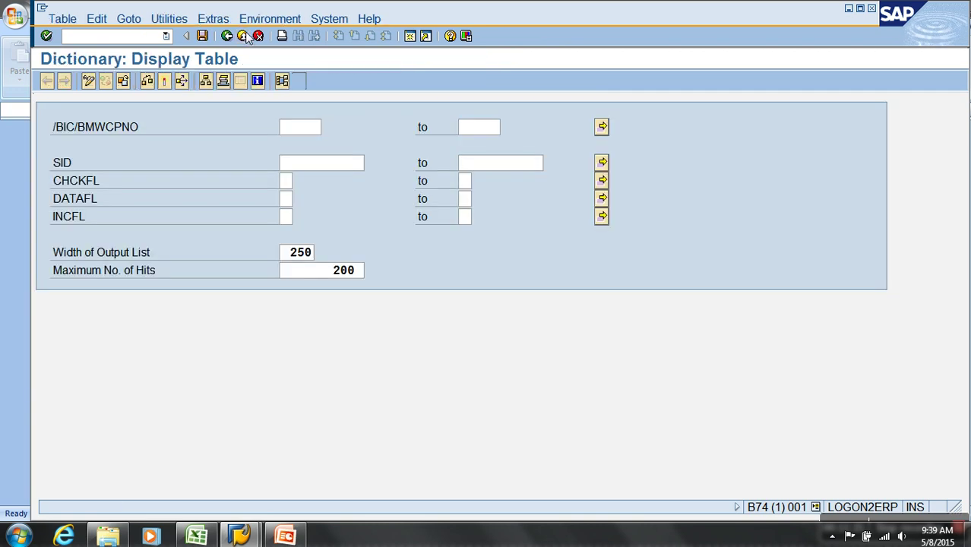
click(245, 37)
click(244, 36)
click(244, 35)
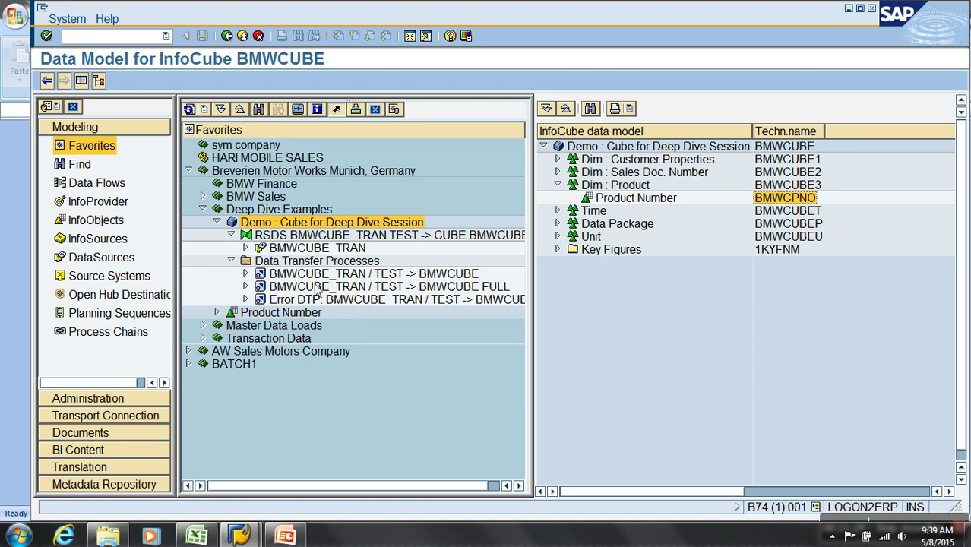
Open the InfoPackage IP BMWCUBE_TRAN - refill, check its extraction settings and start the data load immediately
click(245, 248)
double_click(365, 274)
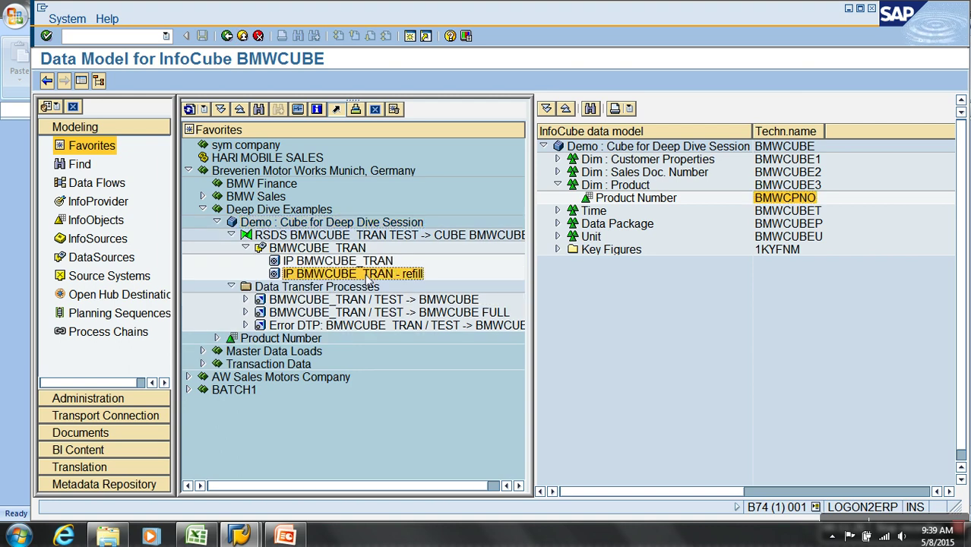
click(629, 222)
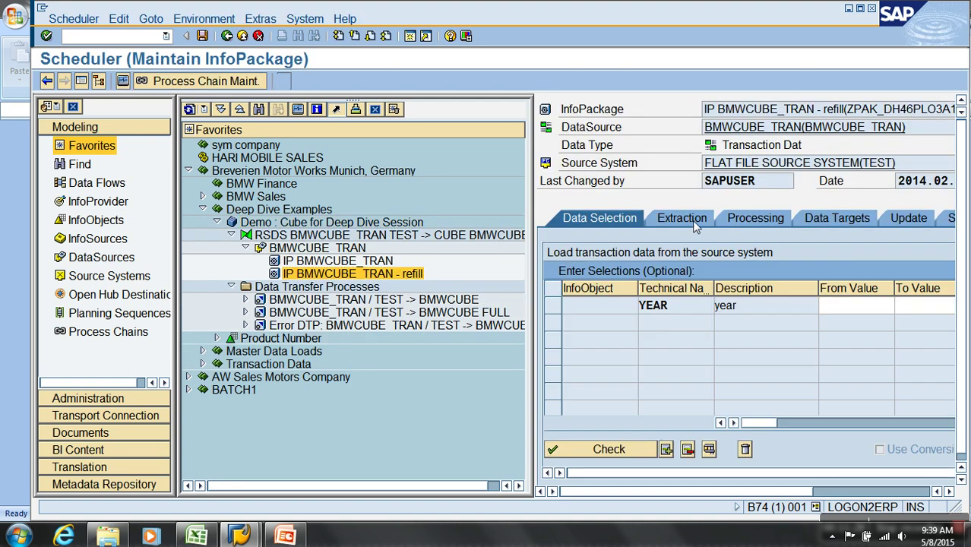
click(690, 220)
click(949, 224)
click(645, 453)
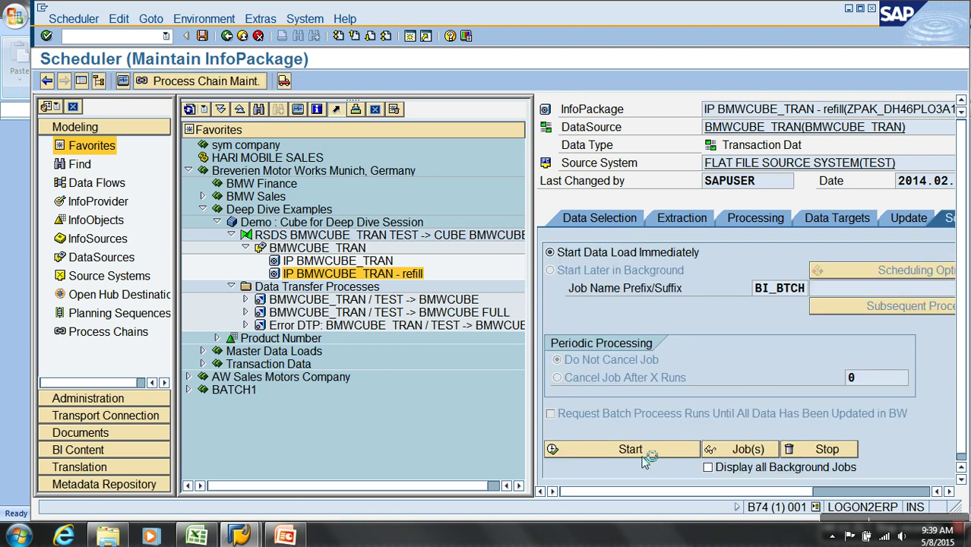
Execute the DTP BMWCUBE_TRAN / TEST -> BMWCUBE, open its request monitor and refresh the processing status
double_click(372, 301)
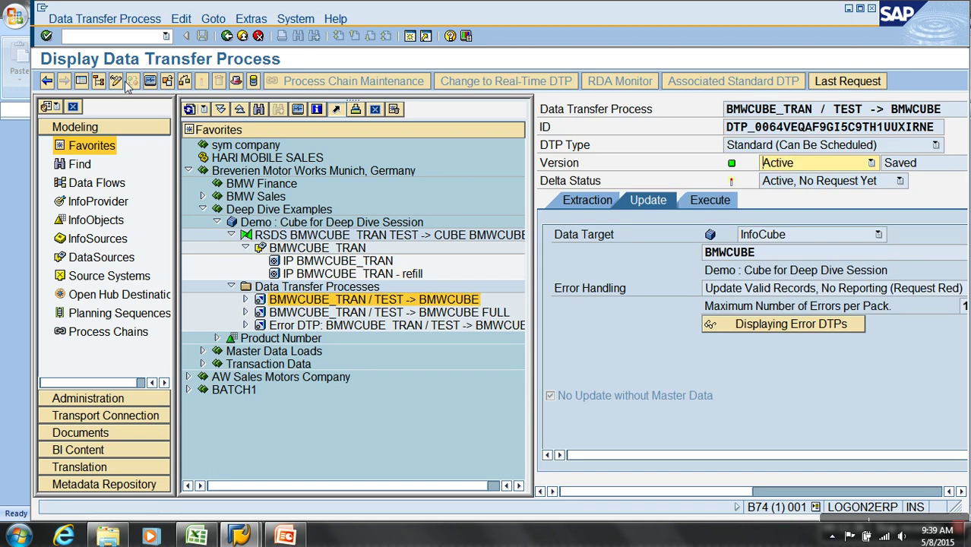
click(98, 81)
click(215, 204)
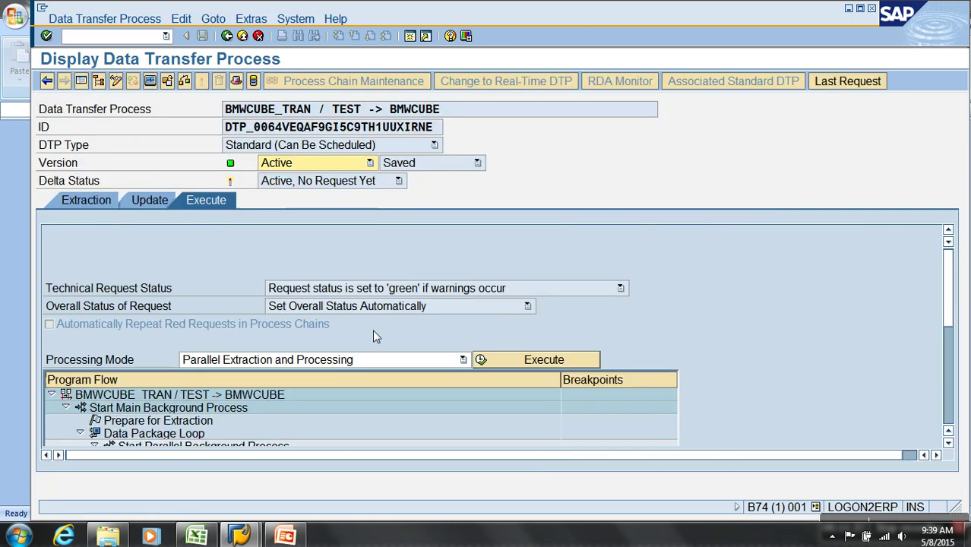
click(557, 359)
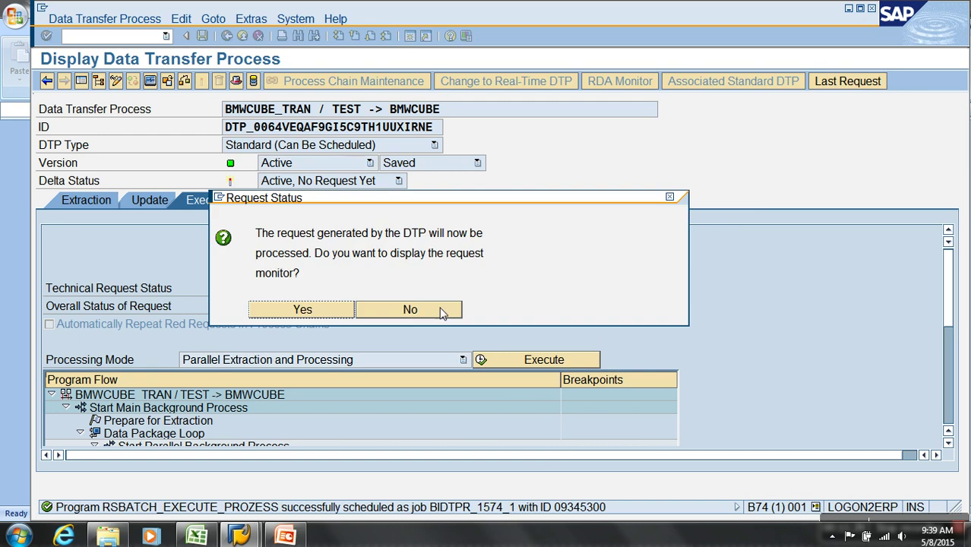
click(303, 310)
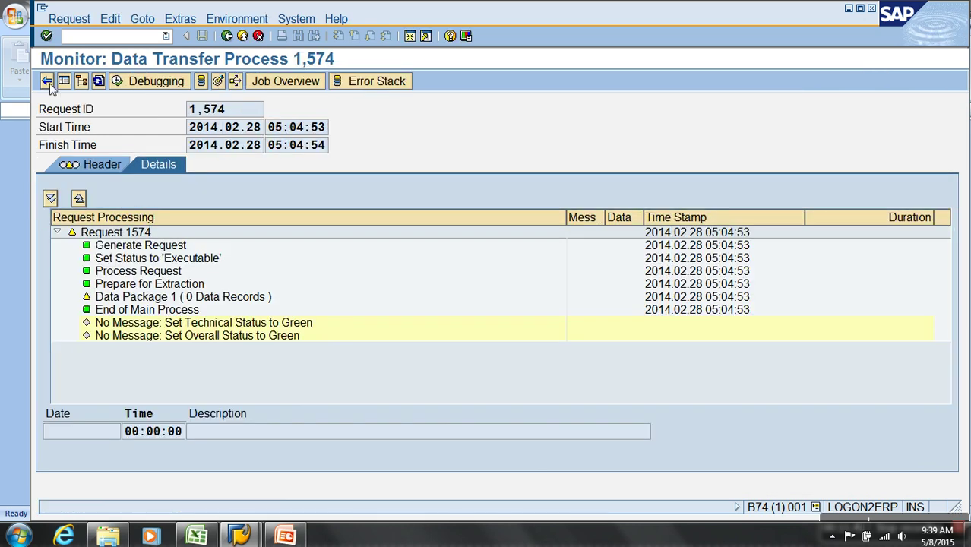
click(98, 82)
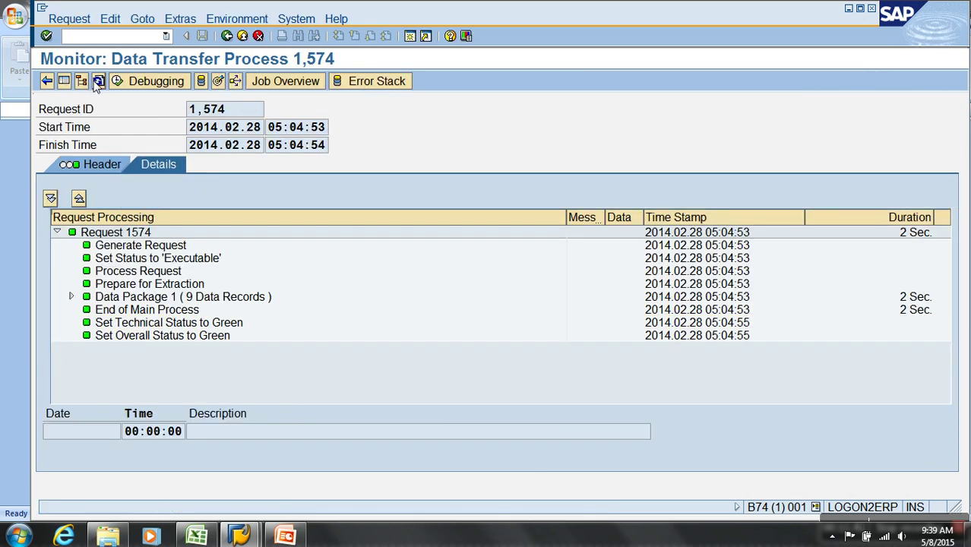
Examine the Data Package 1 processing and its Updating to InfoCube BMWCUBE sub-steps in the request monitor, then return to the modeling tree
click(71, 297)
click(85, 350)
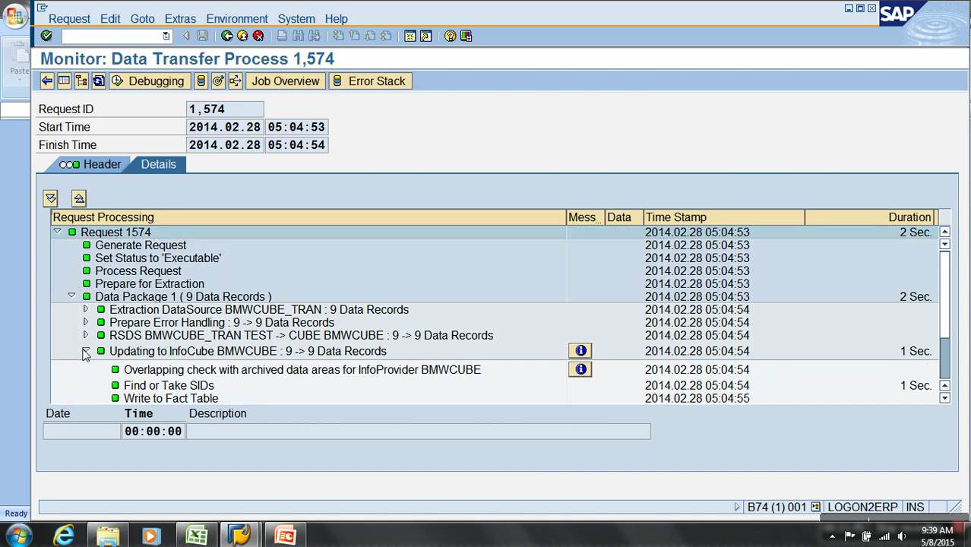
scroll(261, 363, down, 1)
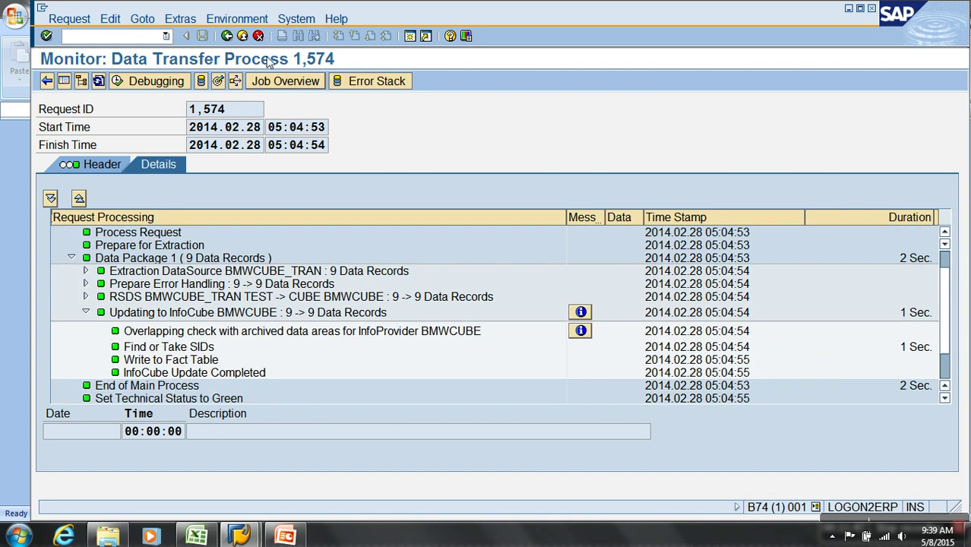
click(242, 37)
Display the PSA records of DataSource BMWCUBE_TRAN for the IP BMWCUBE_TRAN - refill request, check product Z999 and return to the modeling tree
right_click(323, 249)
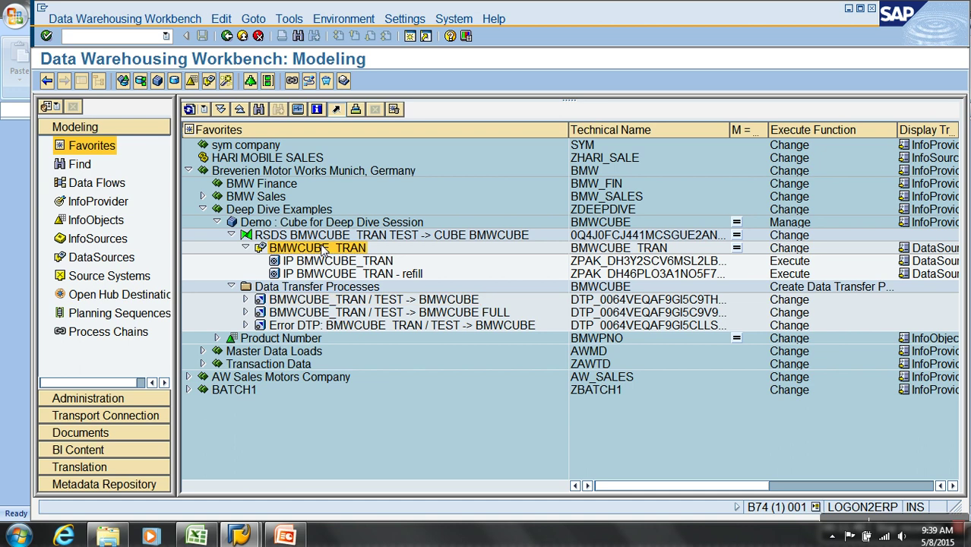
click(370, 380)
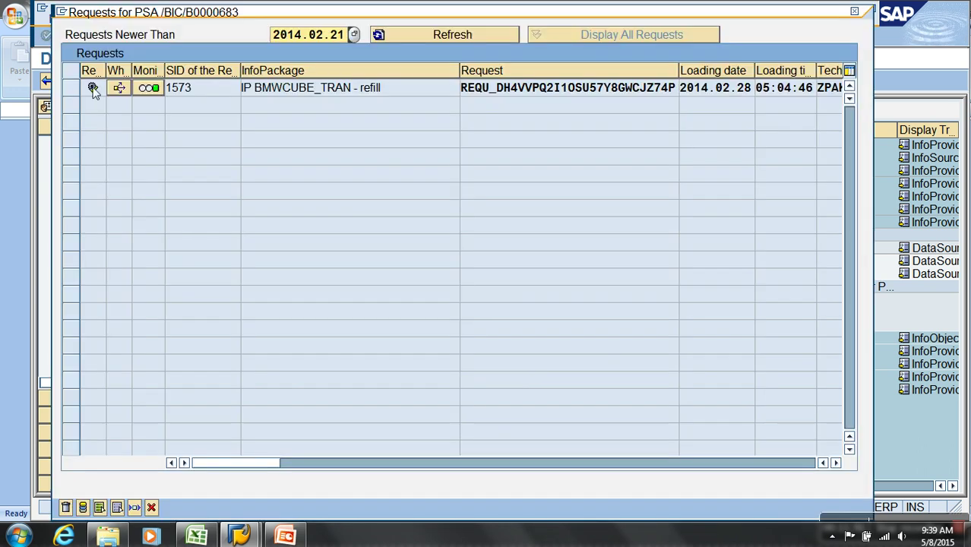
click(71, 88)
click(83, 507)
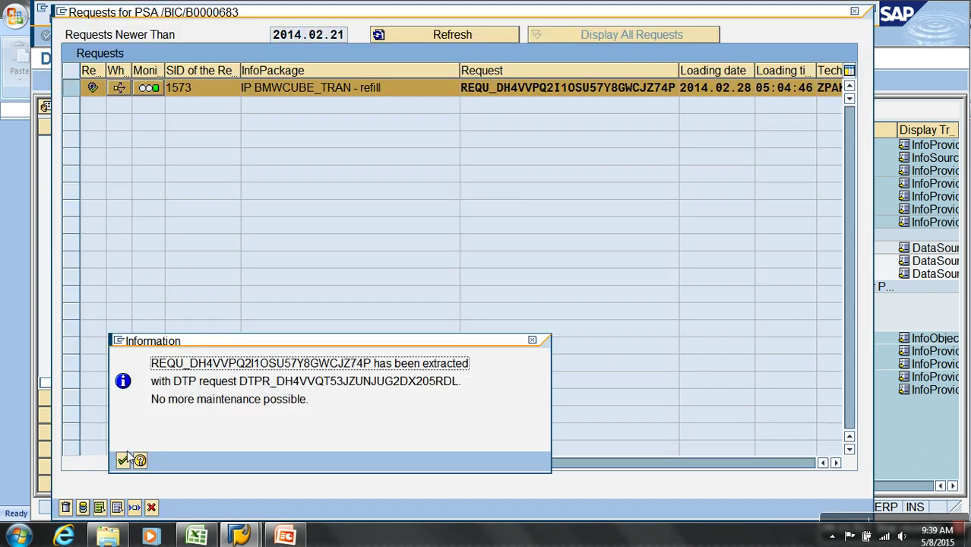
click(122, 461)
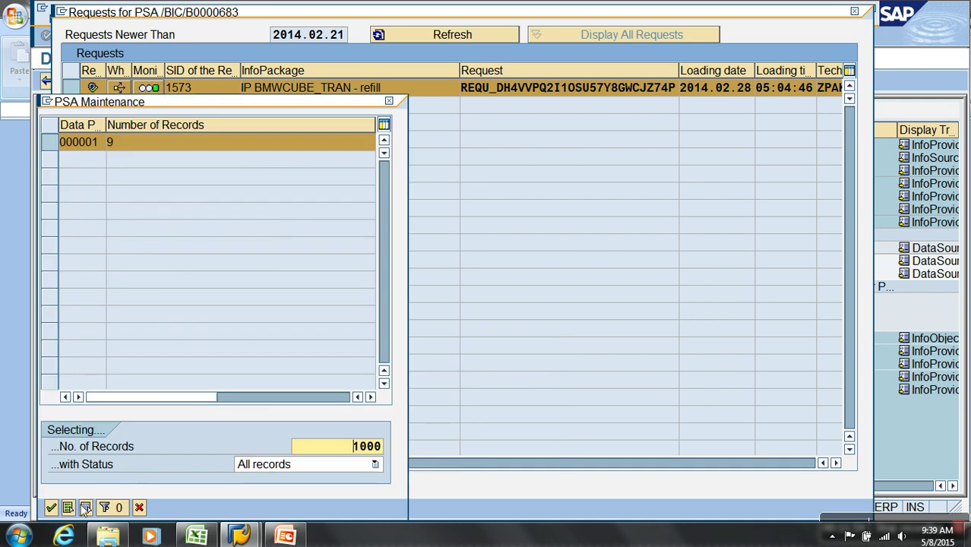
click(54, 509)
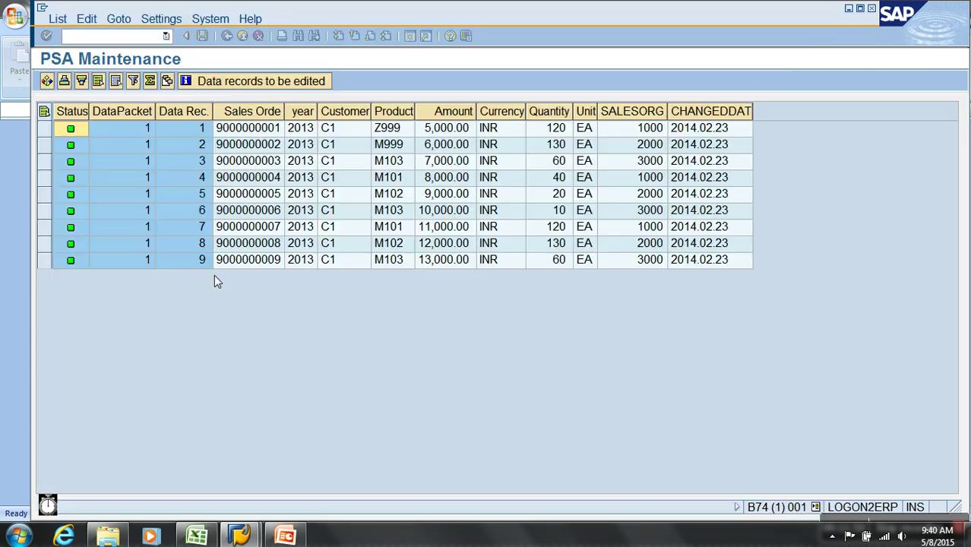
click(407, 128)
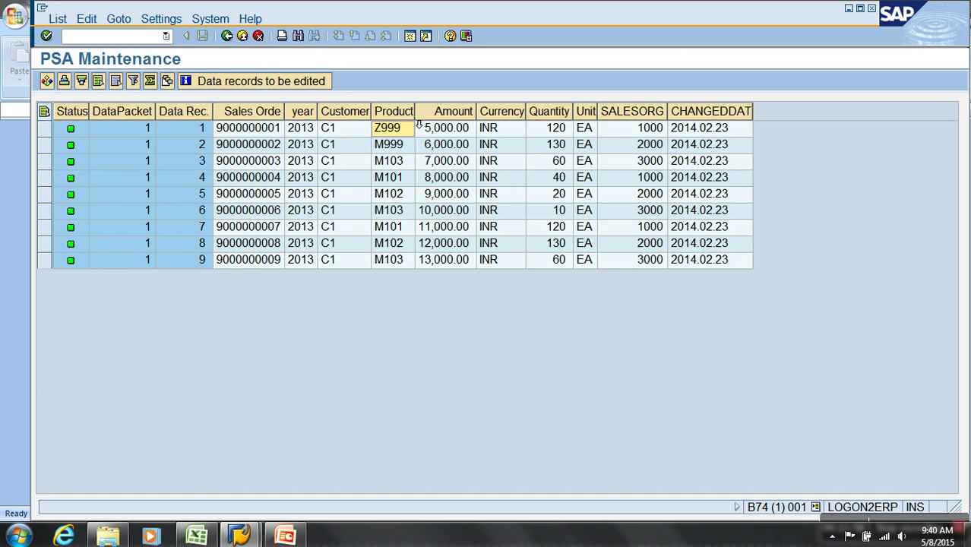
drag(421, 116, 433, 114)
click(242, 35)
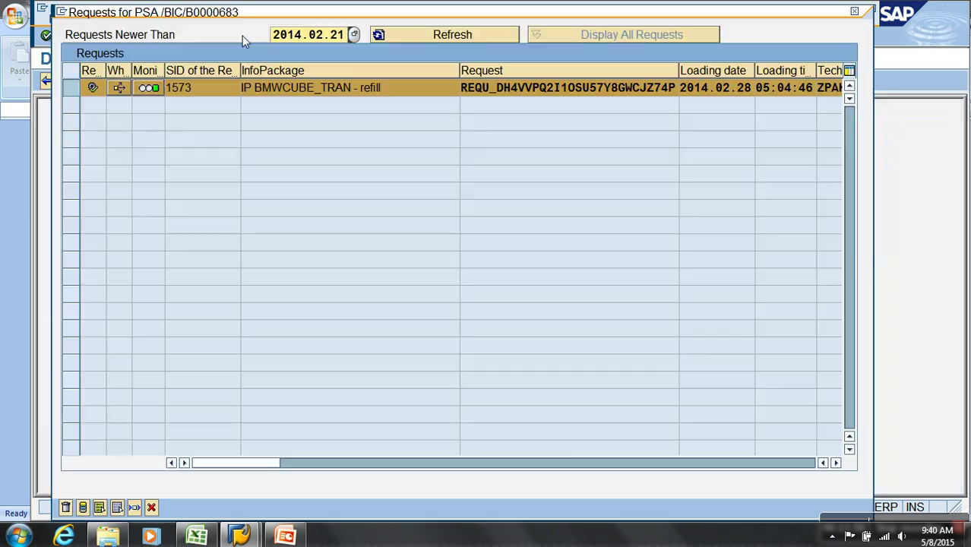
click(151, 508)
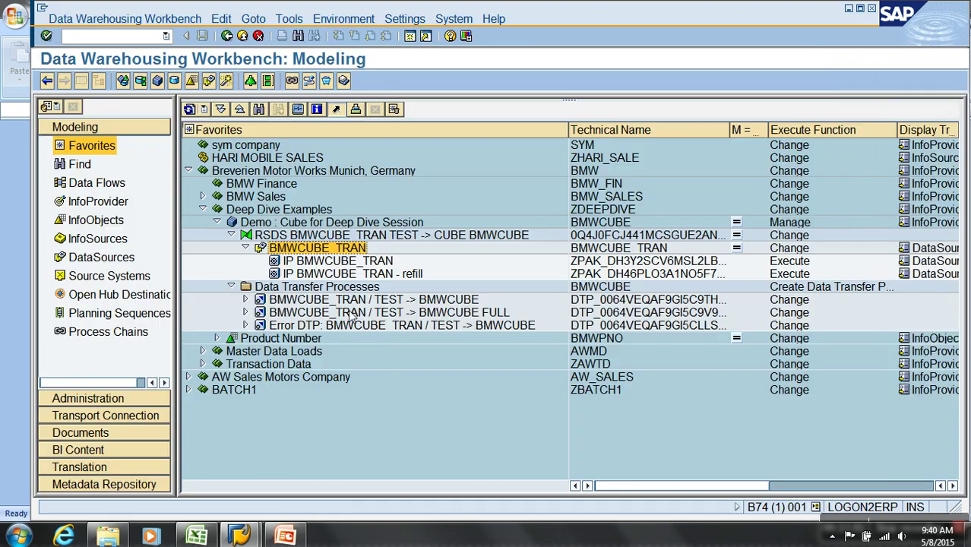
Open the DTP BMWCUBE_TRAN / TEST -> BMWCUBE in full width and review its update settings and execution program flow
click(366, 305)
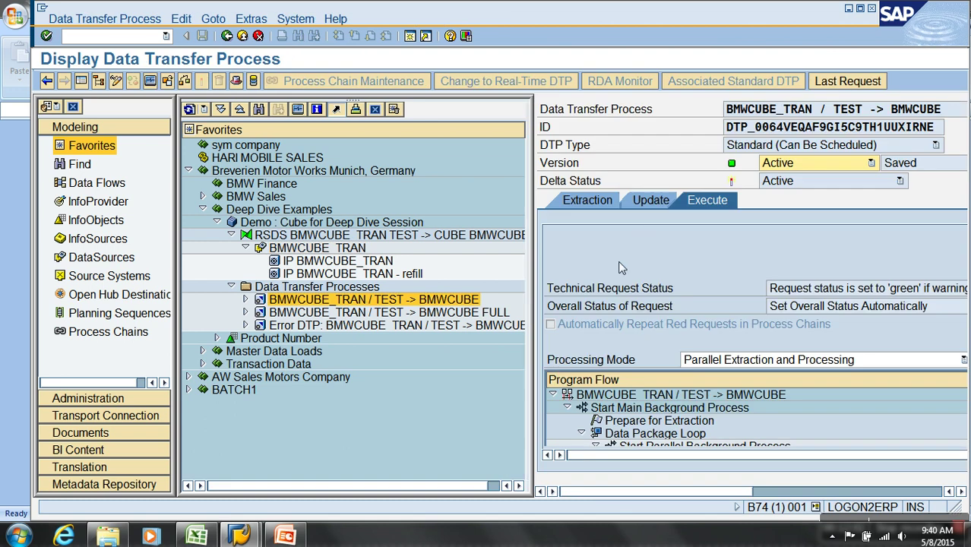
click(636, 201)
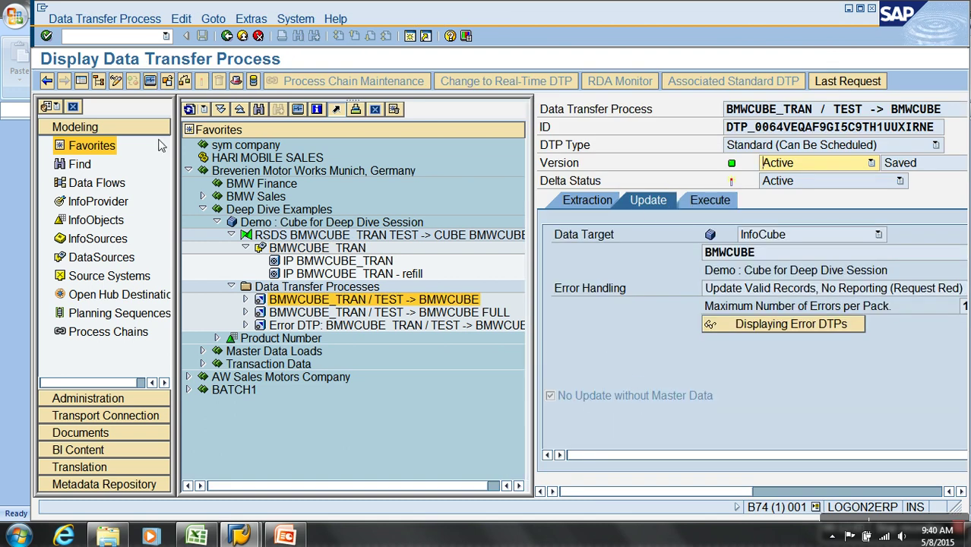
click(82, 81)
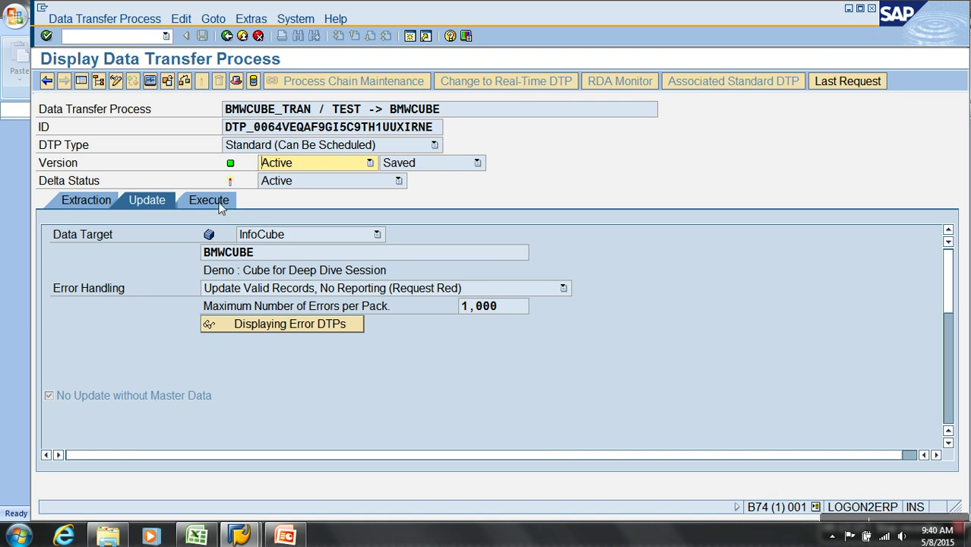
click(219, 202)
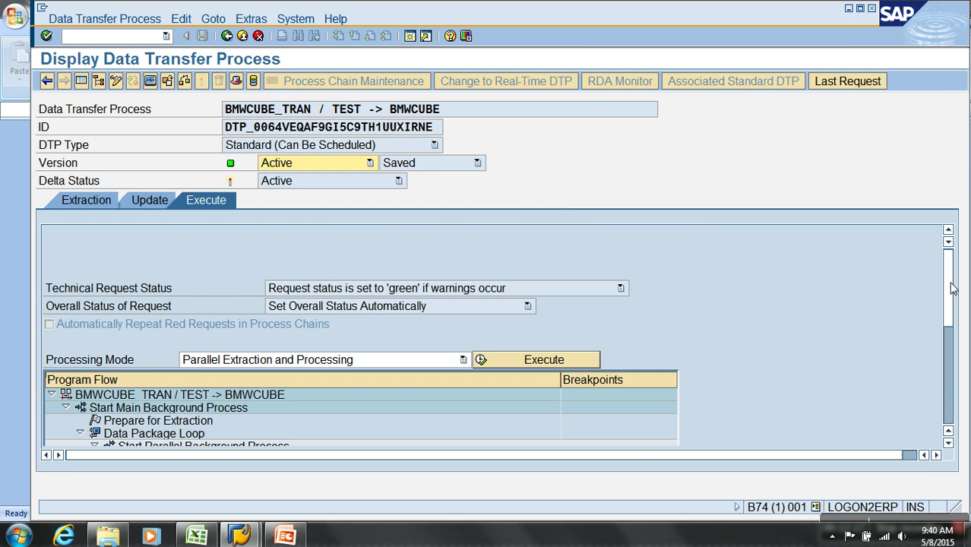
scroll(954, 298, down, 2)
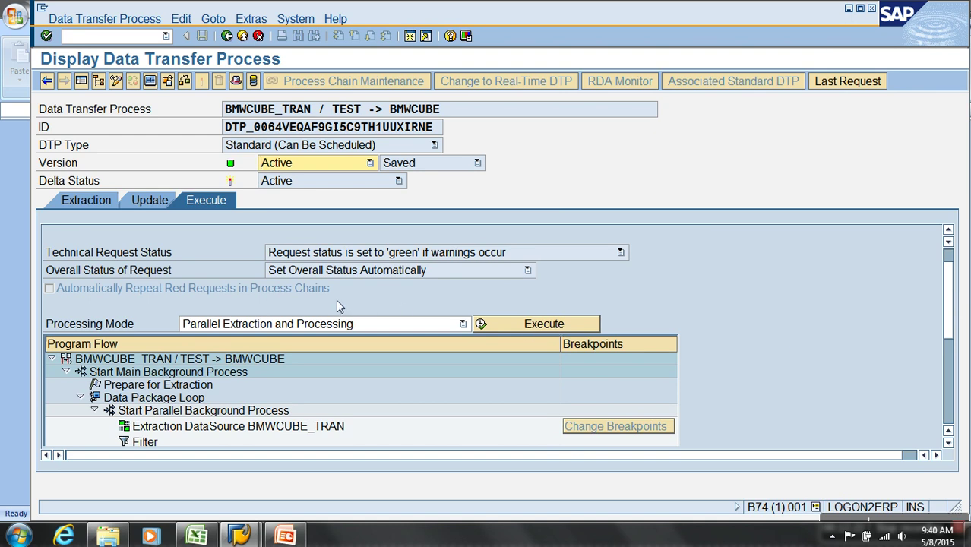
Switch to Excel and create a new blank workbook
click(197, 537)
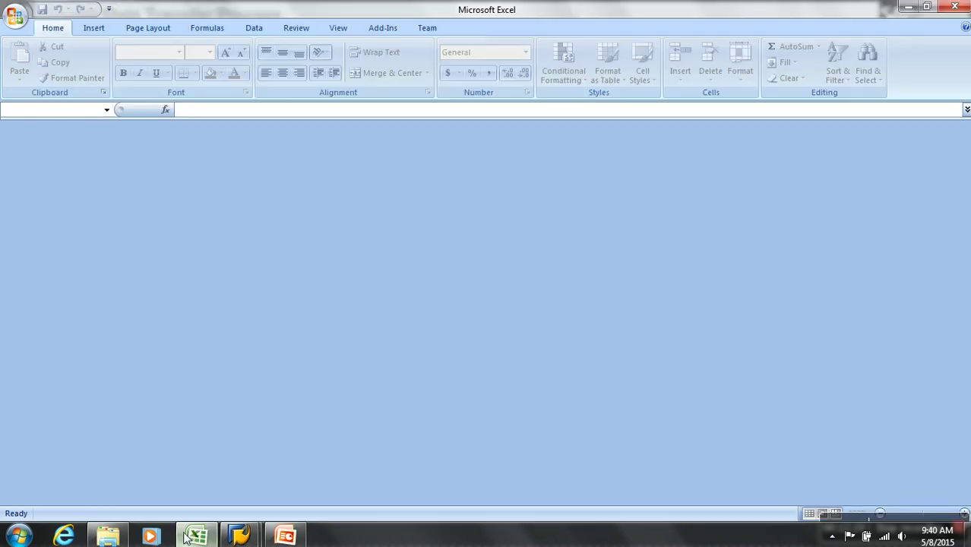
click(15, 15)
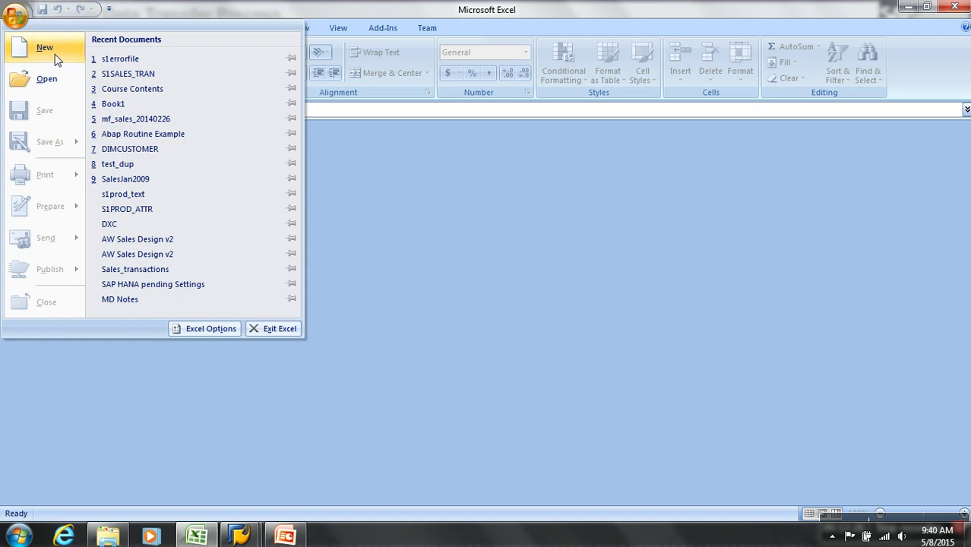
click(51, 53)
double_click(270, 138)
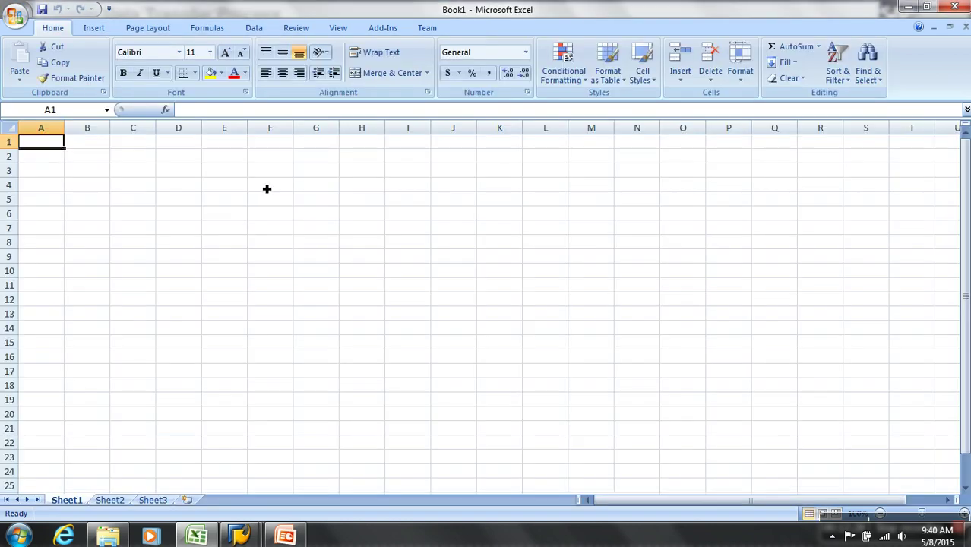
Enter the heading FOR EACH DATAPACKET in cell E4 and widen column E well beyond the heading text
click(266, 188)
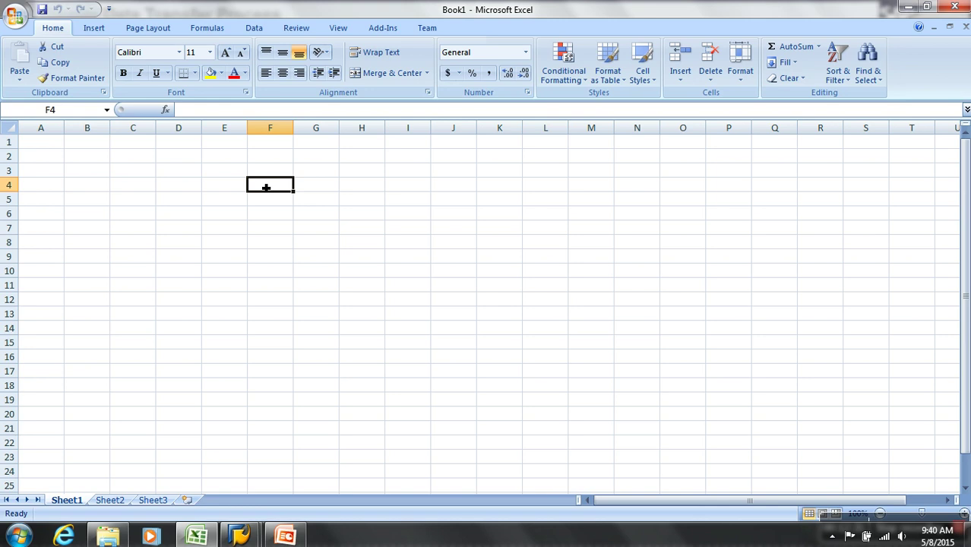
key(Left)
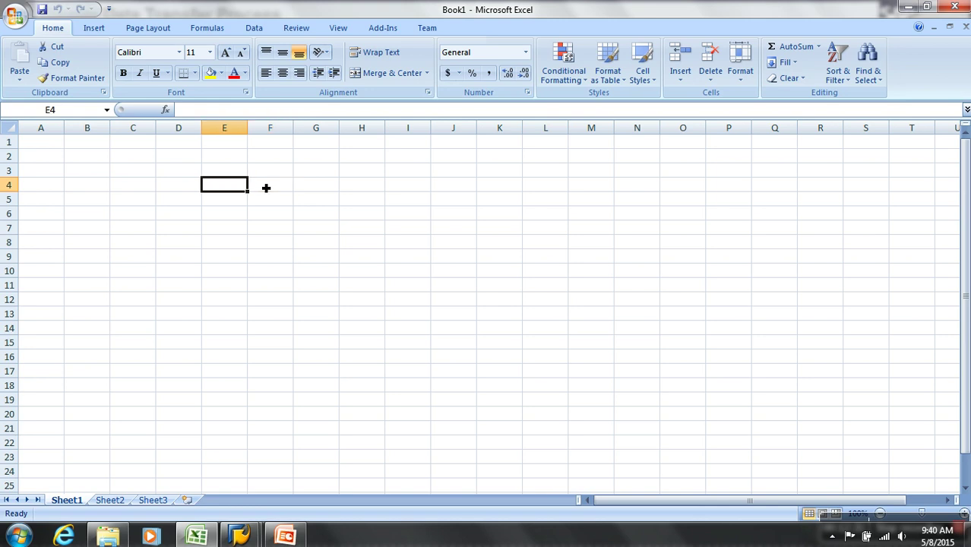
text(FOR E)
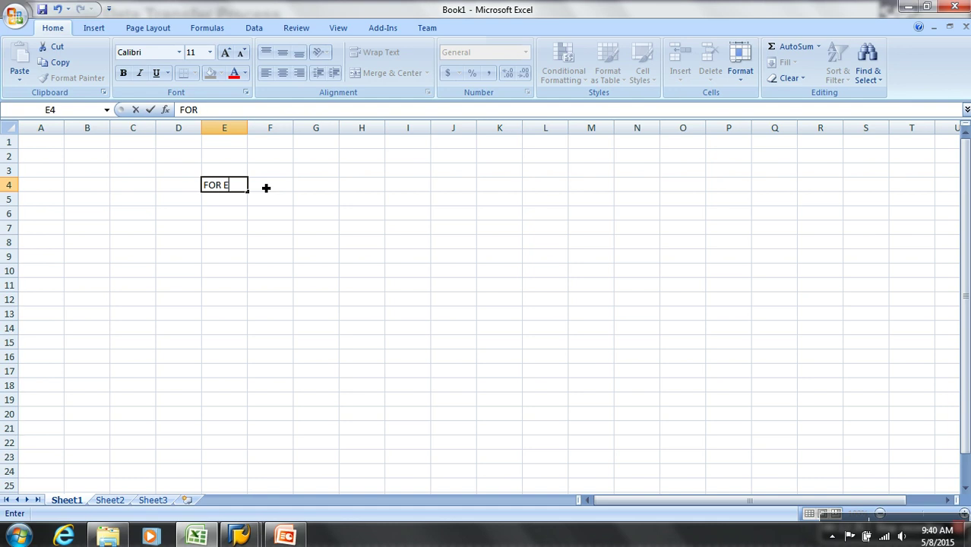
text(ACH DATA)
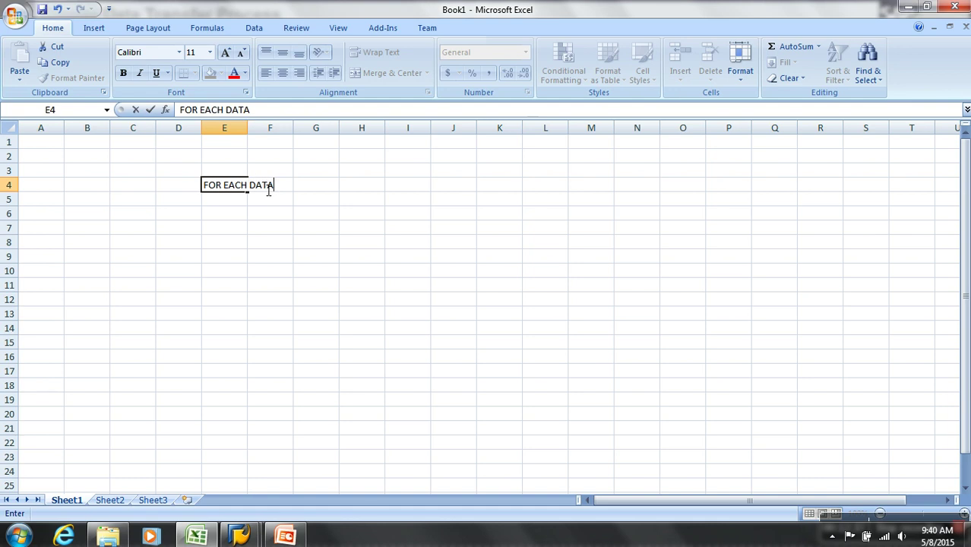
text(PACKET)
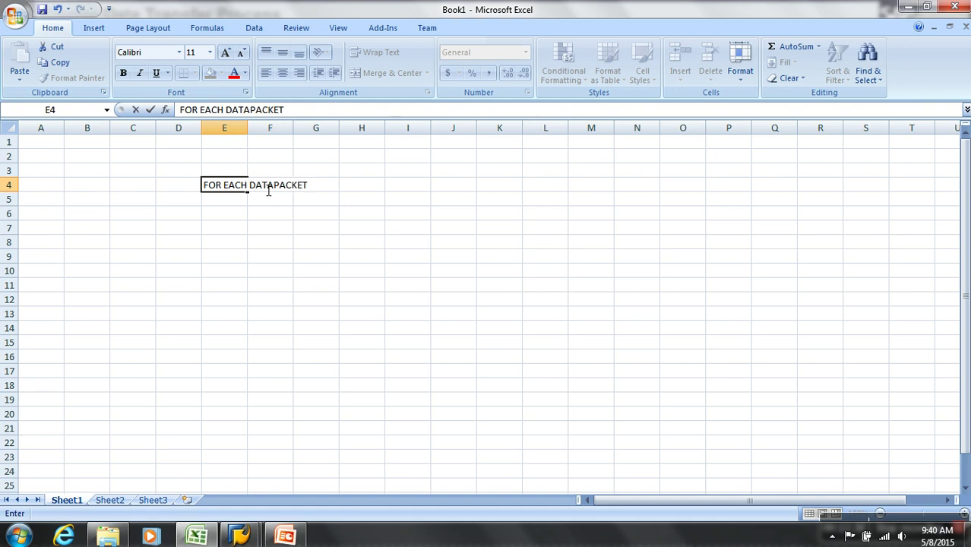
click(316, 256)
double_click(249, 129)
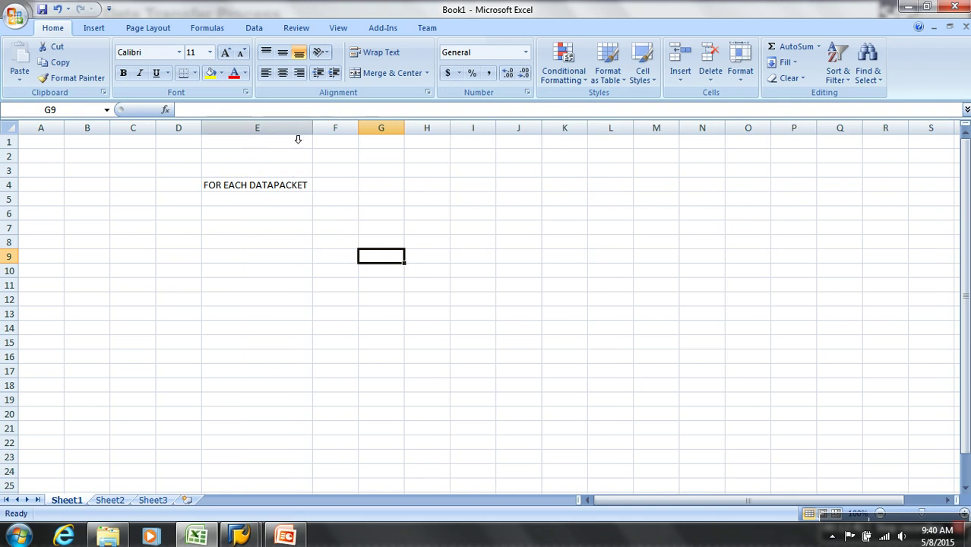
drag(313, 132, 529, 129)
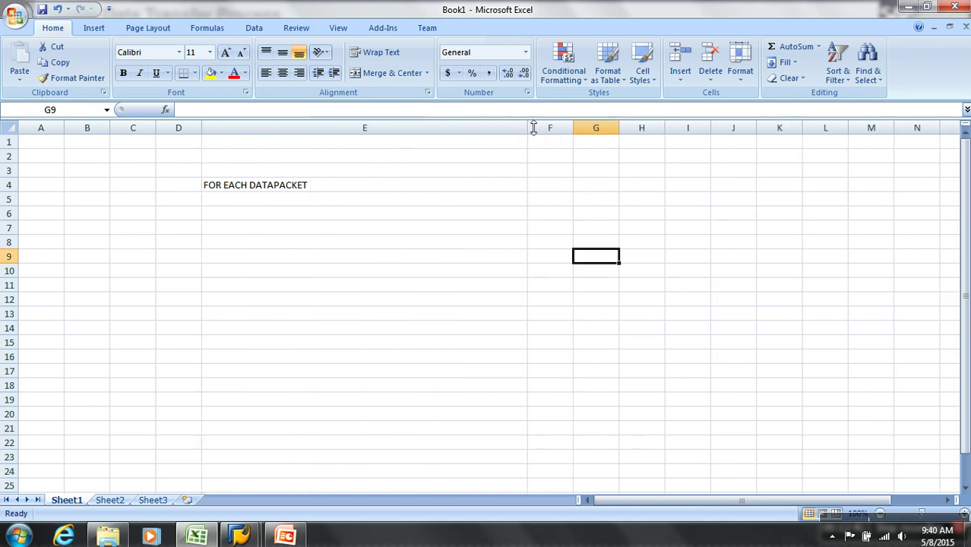
List "1. Extraction of data from Source Object" in cell E5 and "2. Filtering" in cell E6
double_click(394, 203)
text(1)
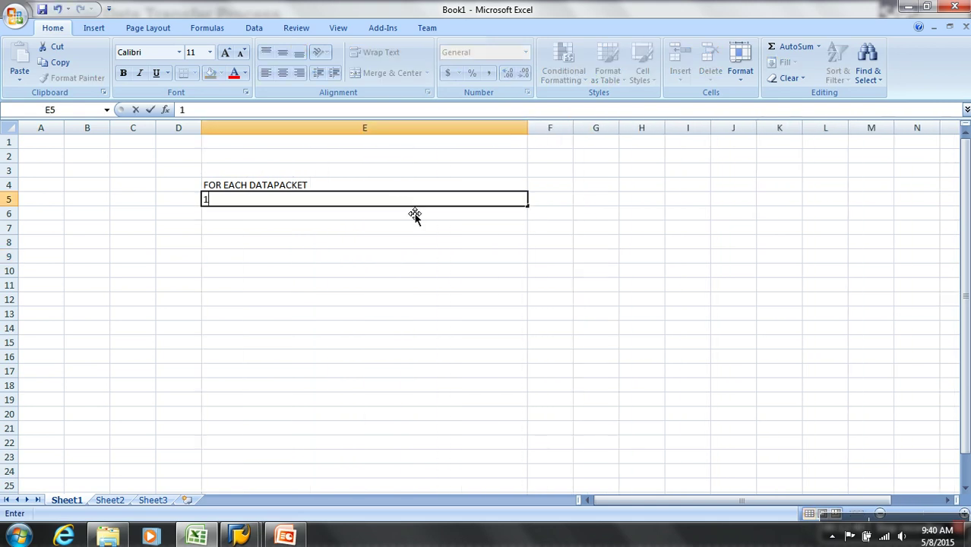
text(. Extraction )
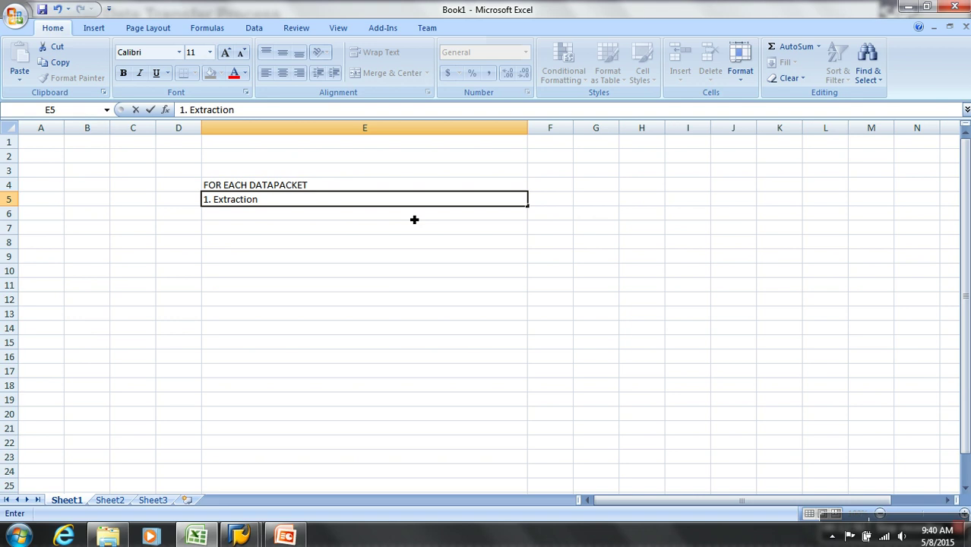
text(of data from Source Object)
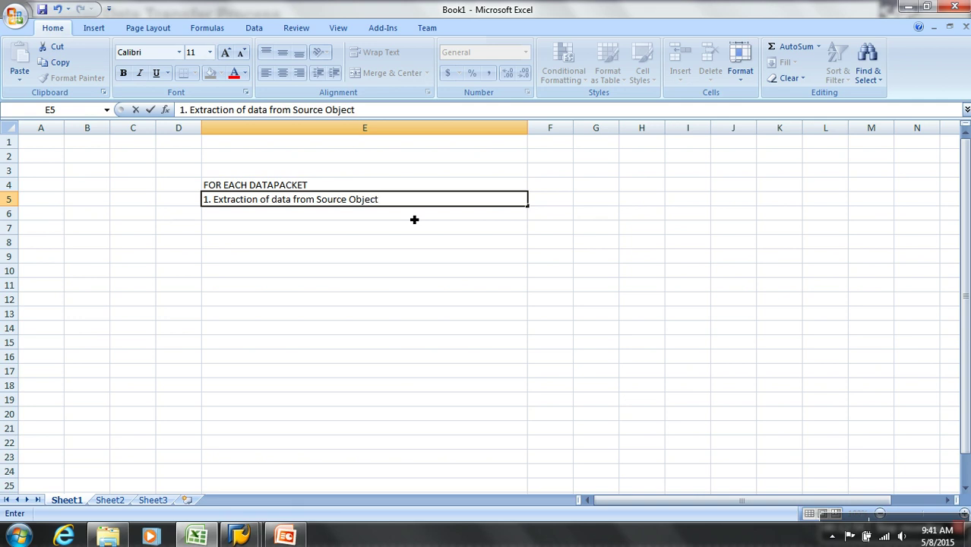
key(Return)
text(2)
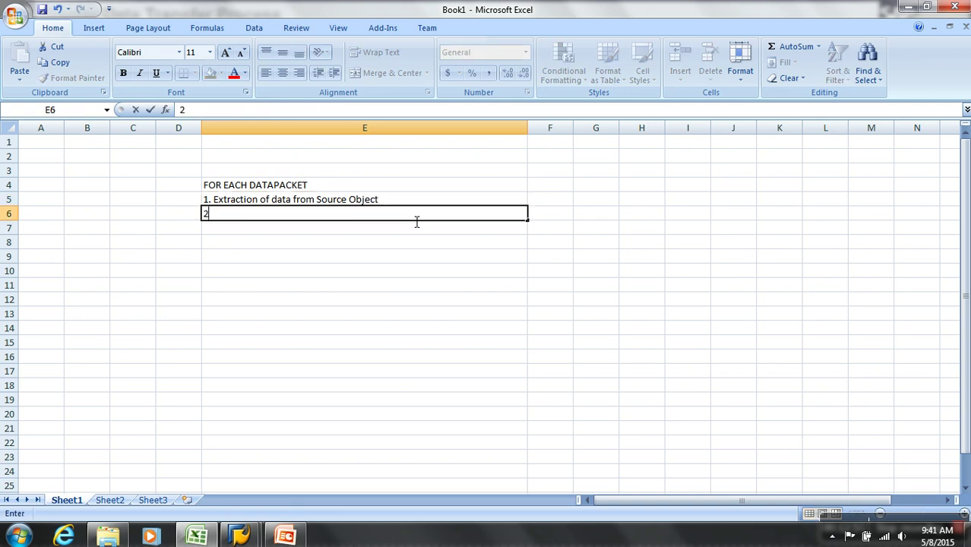
text(. Filtering)
key(Return)
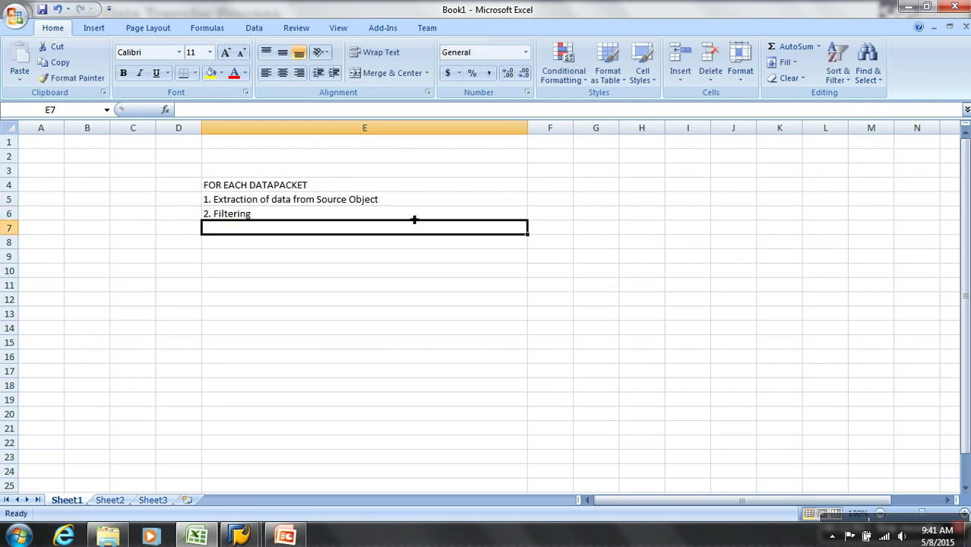
Continue the list with "3. Error Handling" in cell E7 and "4. Transformations" in cell E8
text(3)
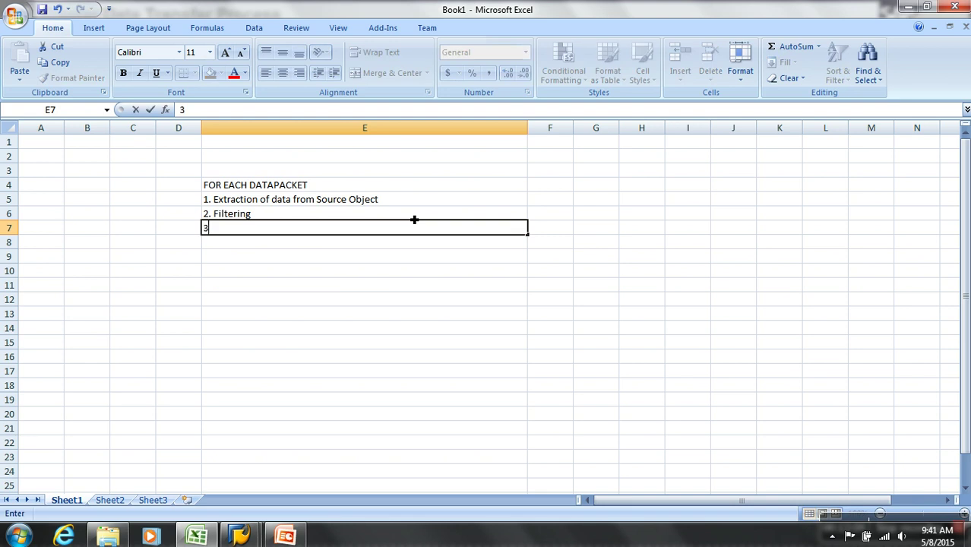
text(. Error Handling)
key(Return)
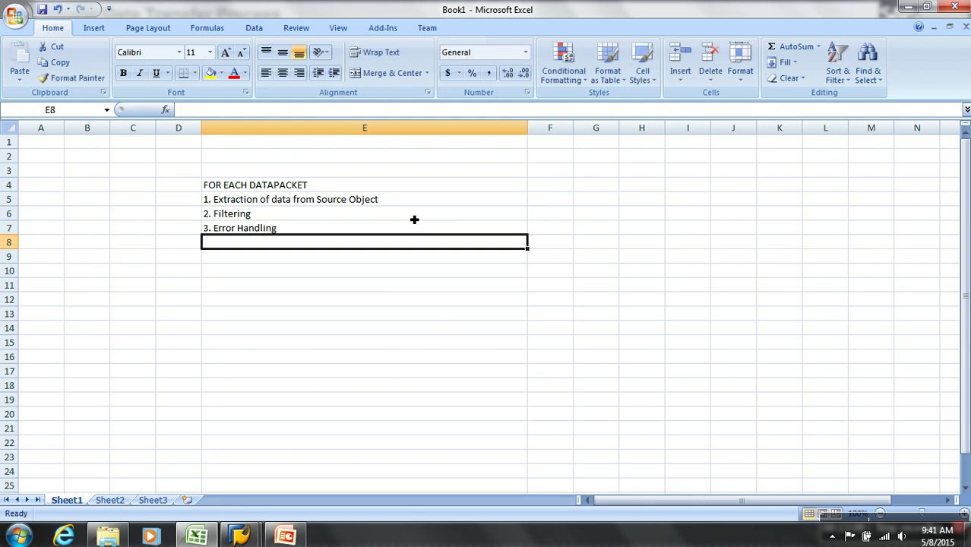
text(4. Tra)
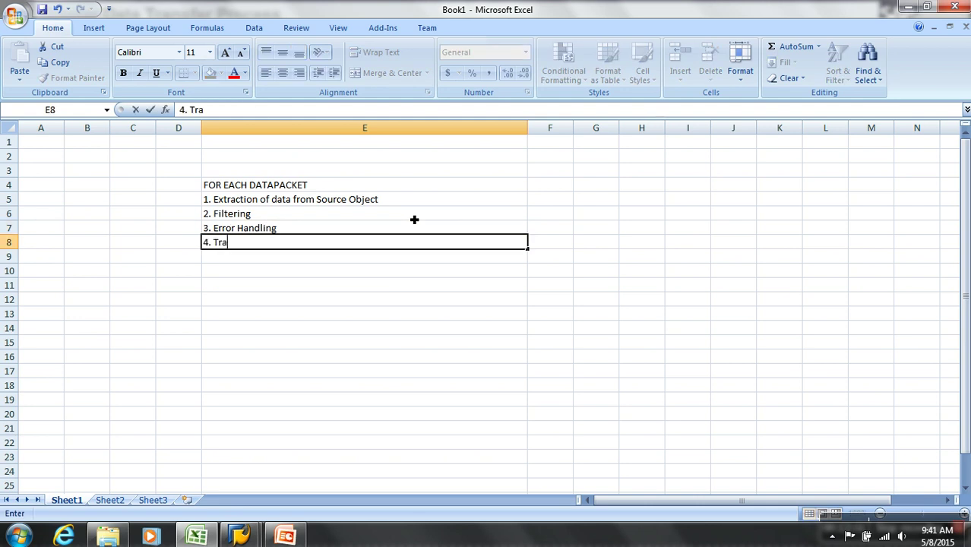
text(nsformations)
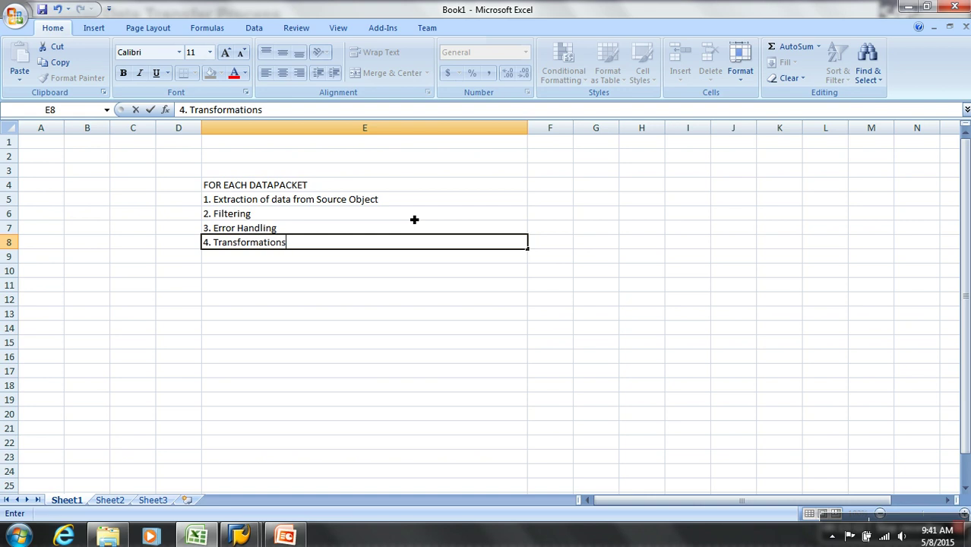
key(Return)
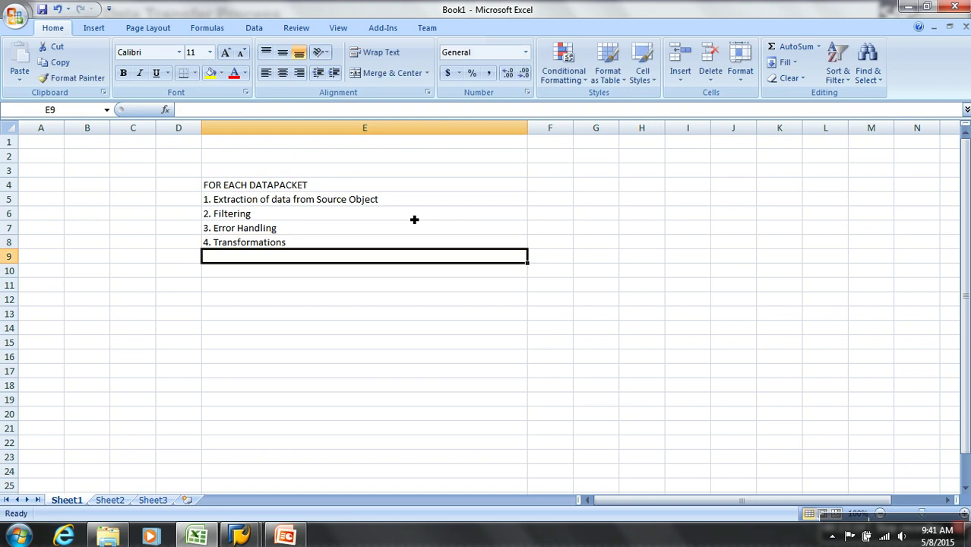
Add "5. Updating into Data Target" in cell E9 to complete the numbered processing list
text(5. Upfdat)
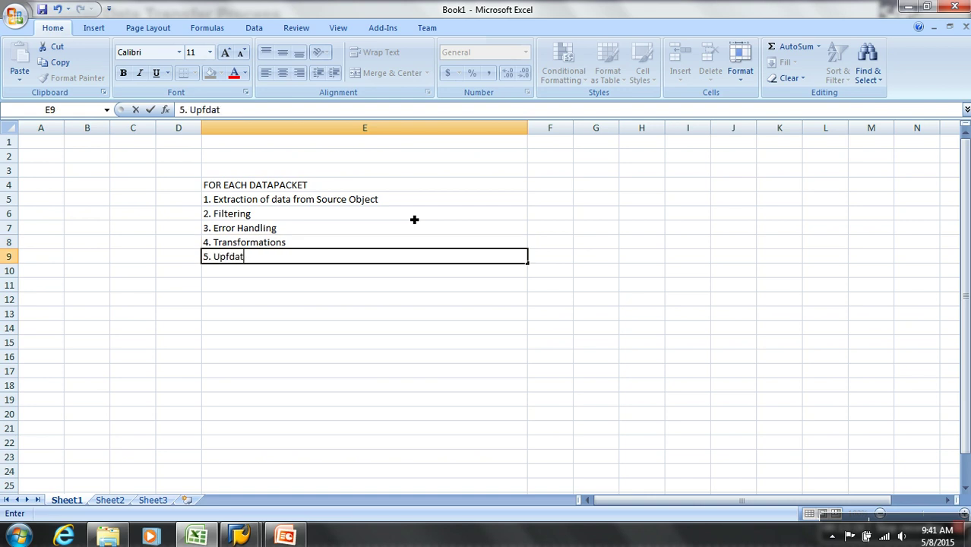
key(BackSpace)
key(BackSpace)
key(BackSpace)
key(BackSpace)
text(dating into Infoi)
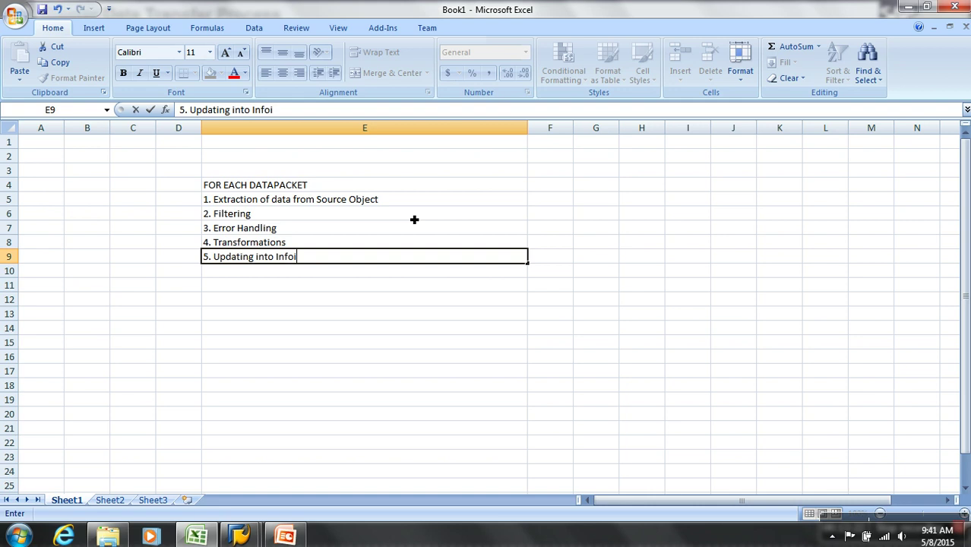
key(BackSpace)
key(BackSpace)
key(BackSpace)
text(Data Tar)
text(ge6t)
key(BackSpace)
key(BackSpace)
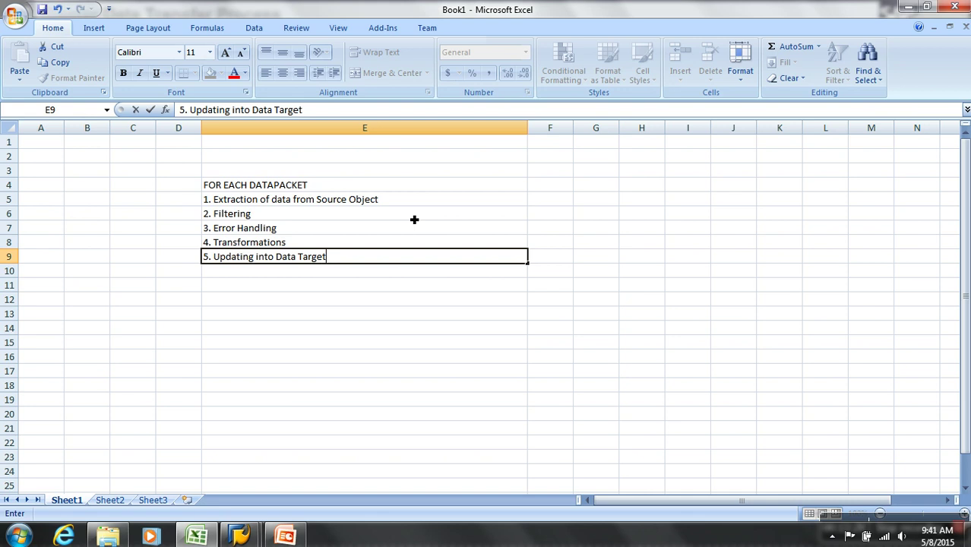
click(434, 231)
Go through the processing steps in cells E5 to E9 one by one, ending with the whole list selected
click(408, 203)
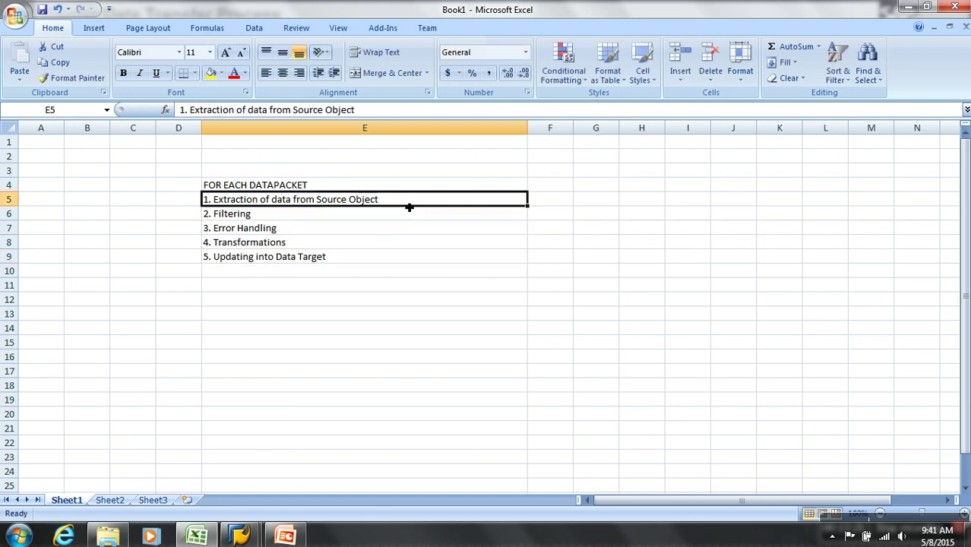
click(393, 217)
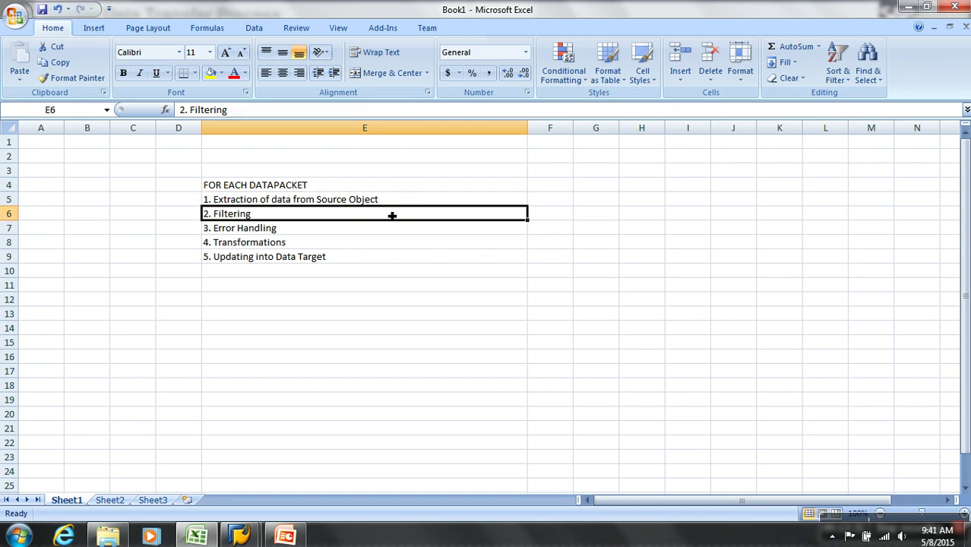
click(390, 231)
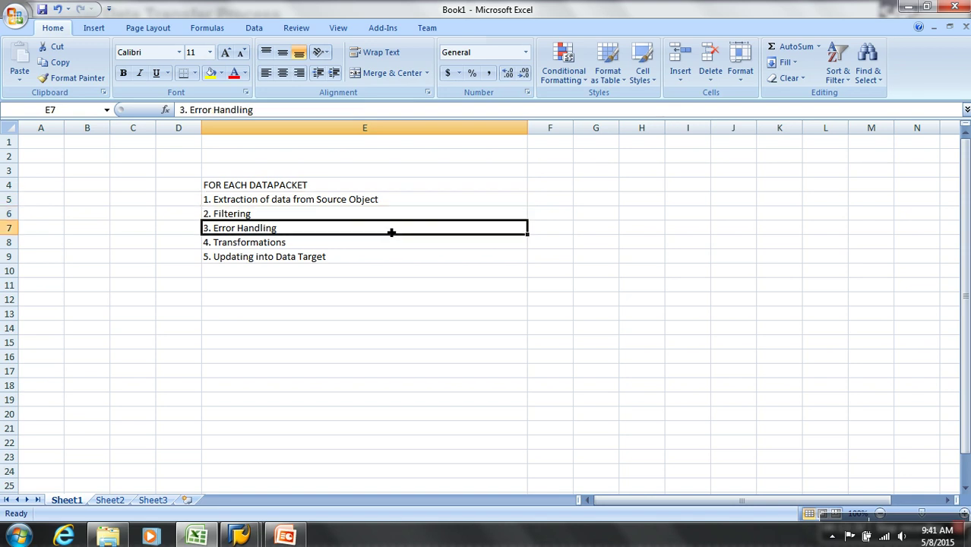
click(394, 248)
click(394, 258)
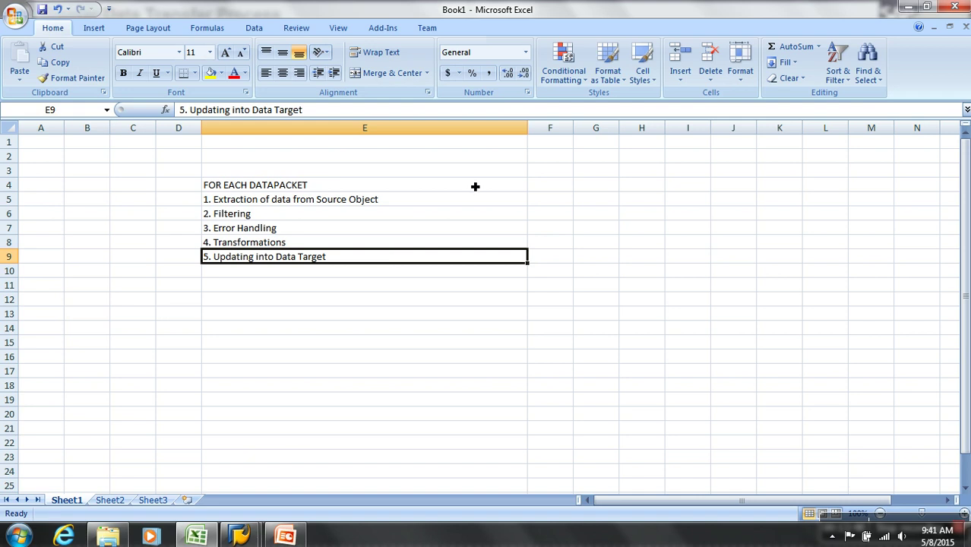
drag(453, 200, 452, 258)
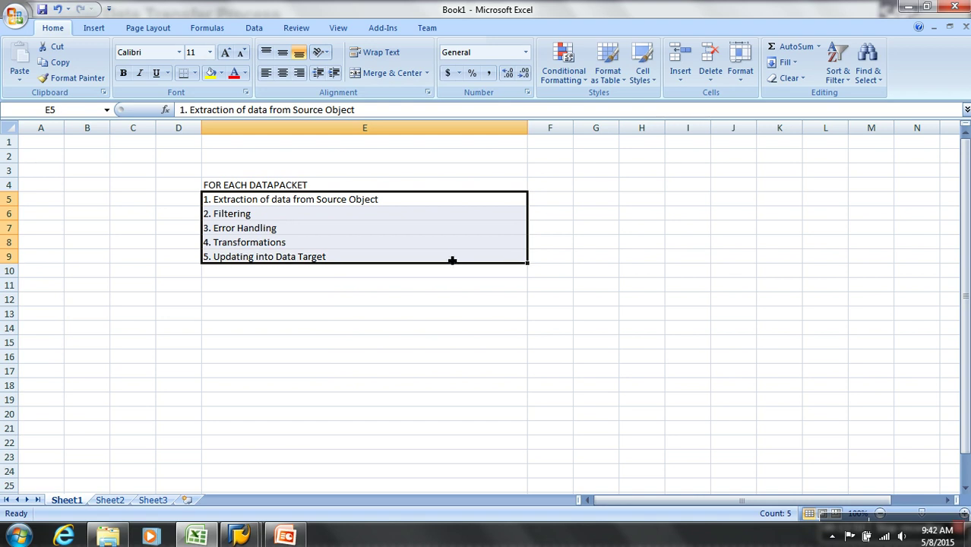
Switch to SAP and open the successful load request of the BMWCUBE data transfer process in the monitor
click(242, 536)
click(278, 488)
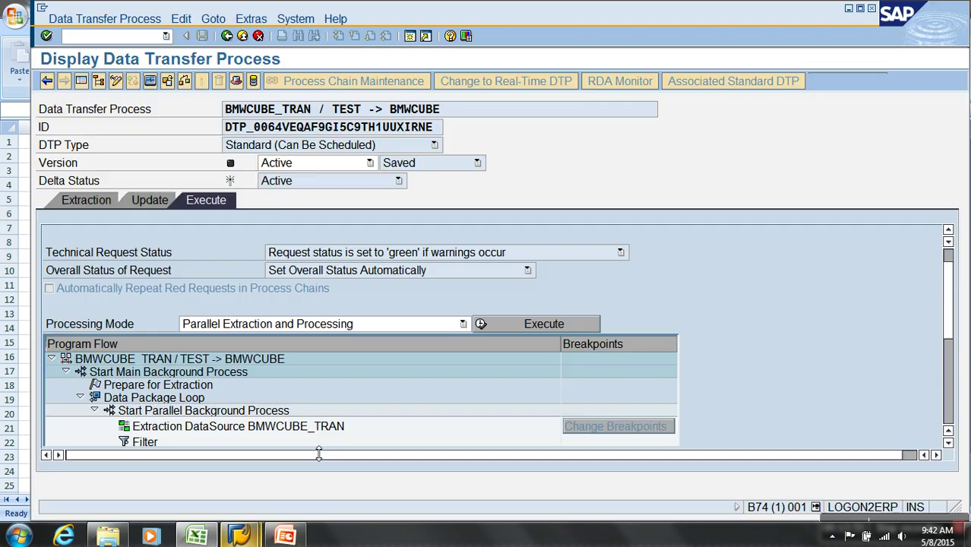
click(147, 78)
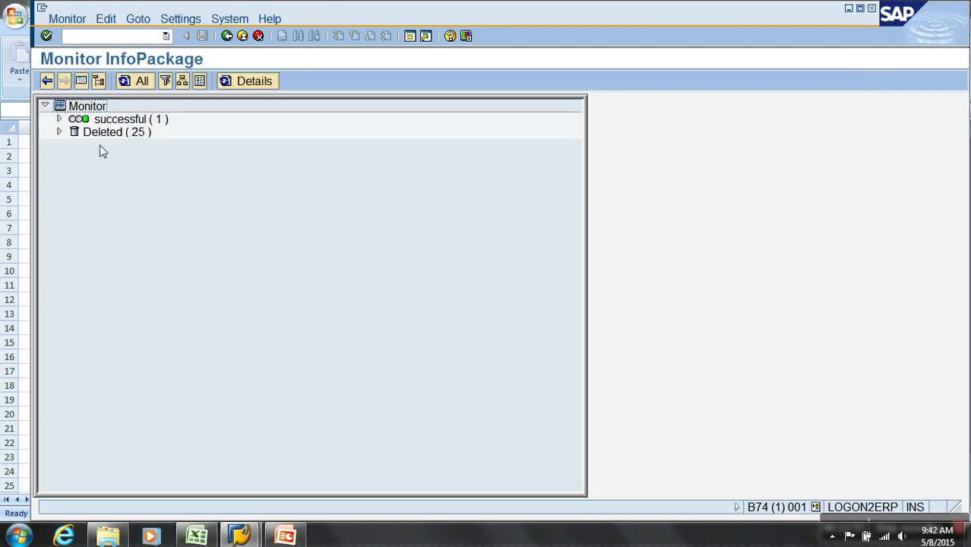
click(59, 119)
click(193, 172)
double_click(194, 171)
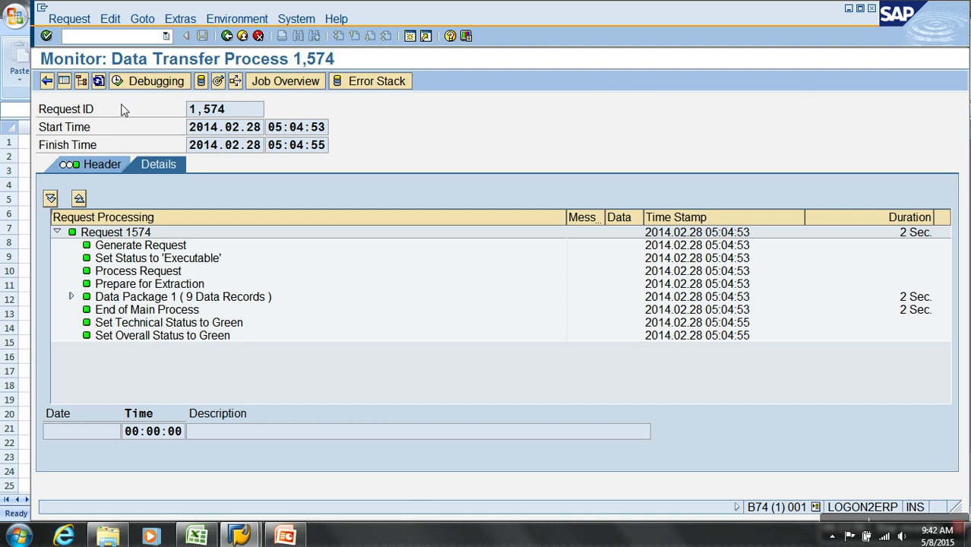
Expand Data Package 1 and examine its extraction, error handling, transformation and InfoCube update stages
click(175, 298)
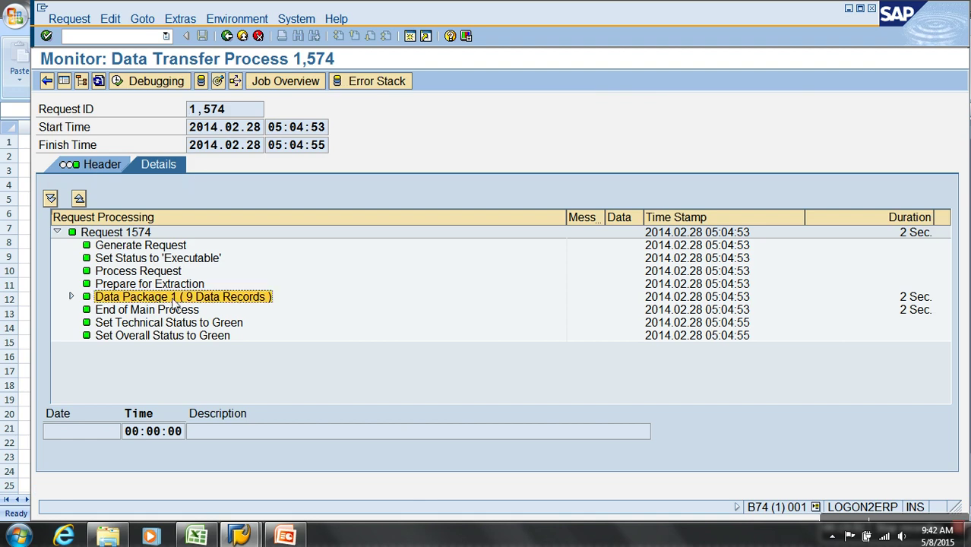
click(70, 296)
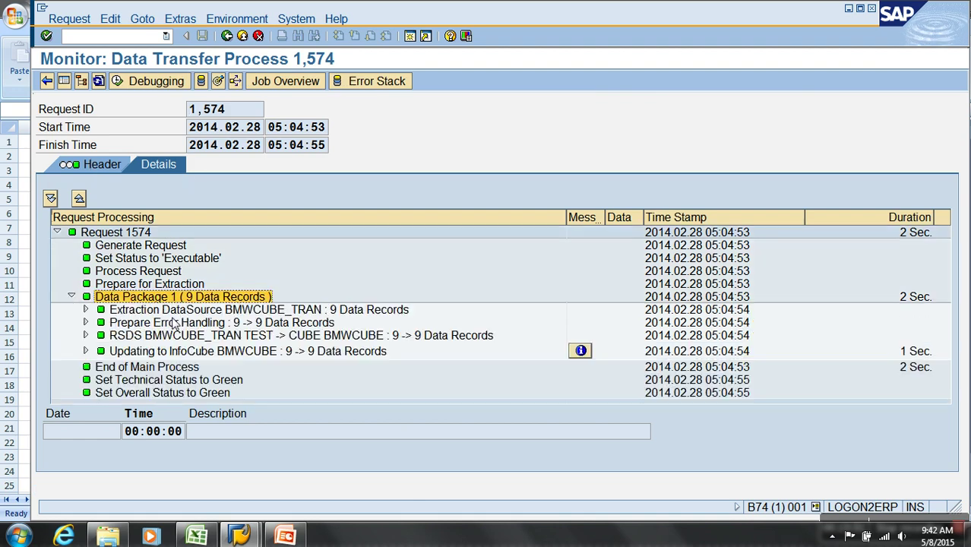
click(183, 311)
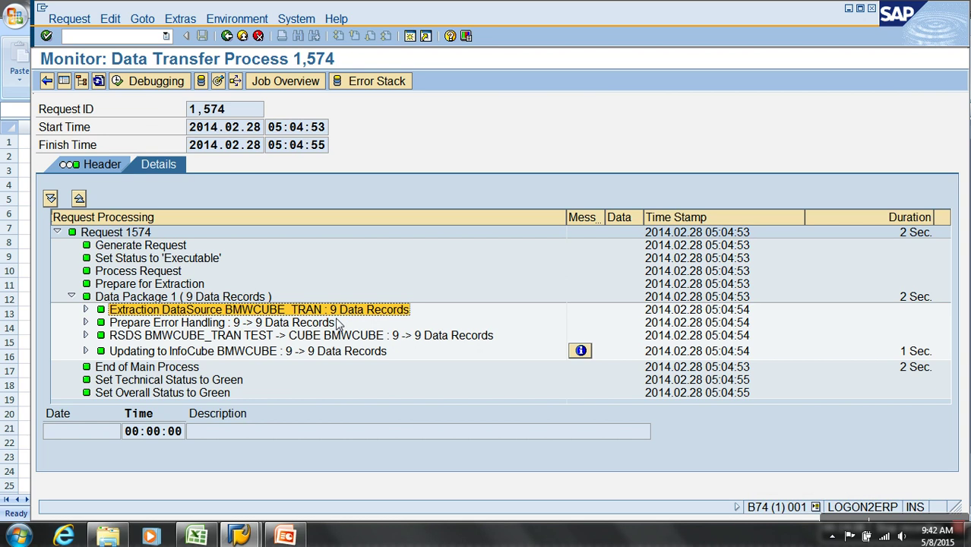
click(295, 323)
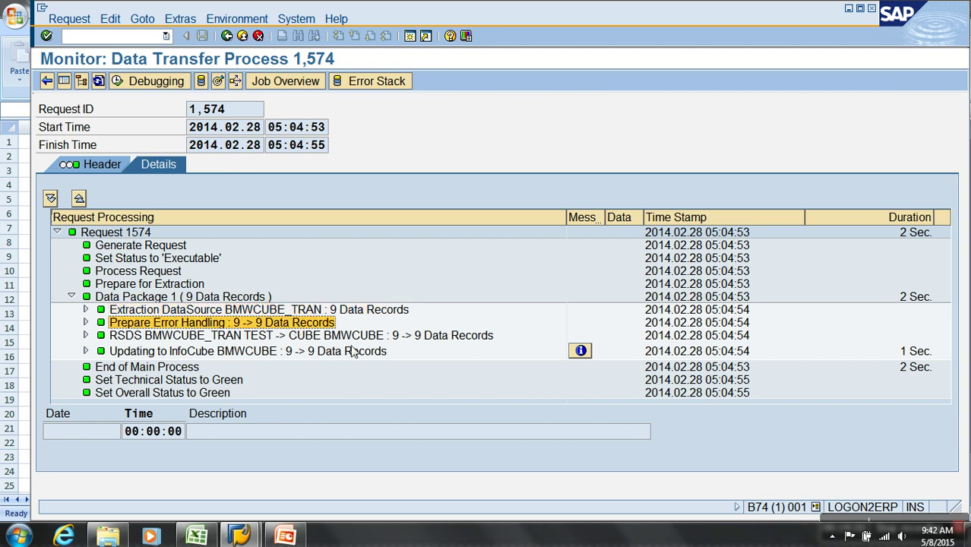
click(388, 336)
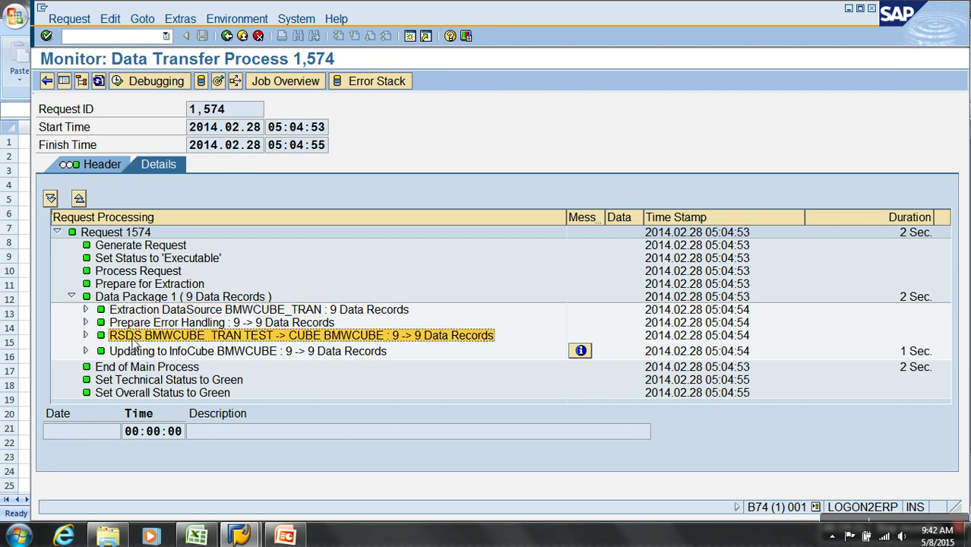
click(248, 353)
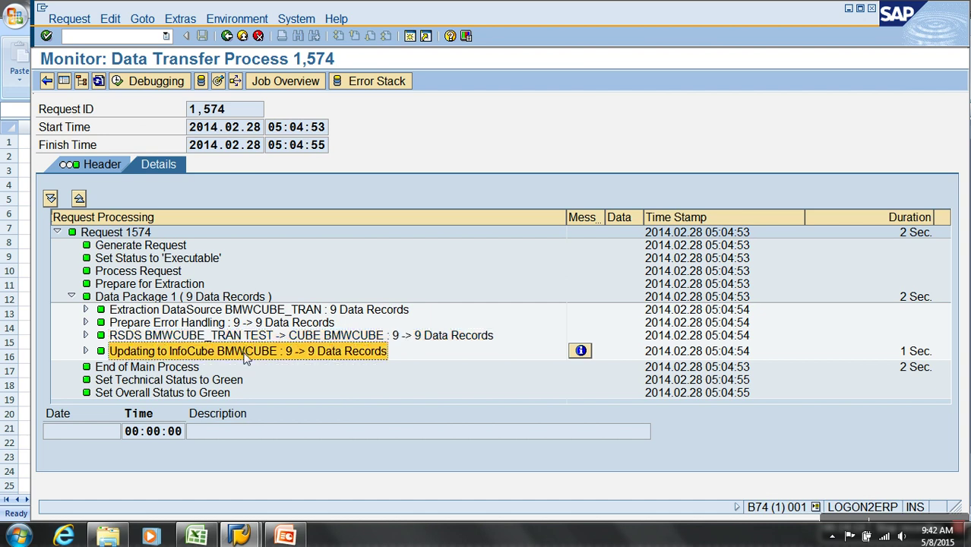
Expand the InfoCube update stage to inspect Write to Fact Table, and return to the data transfer process display
click(85, 351)
scroll(199, 368, down, 1)
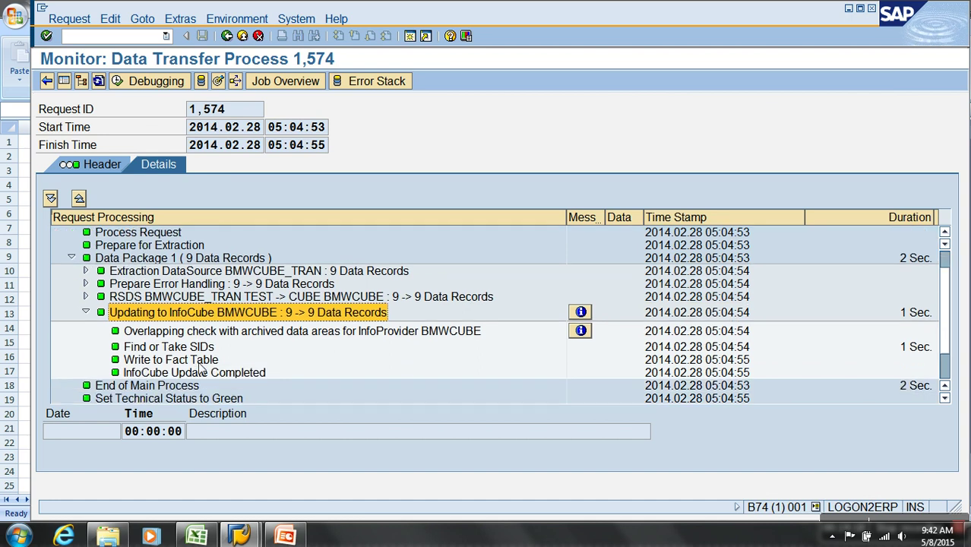
click(149, 361)
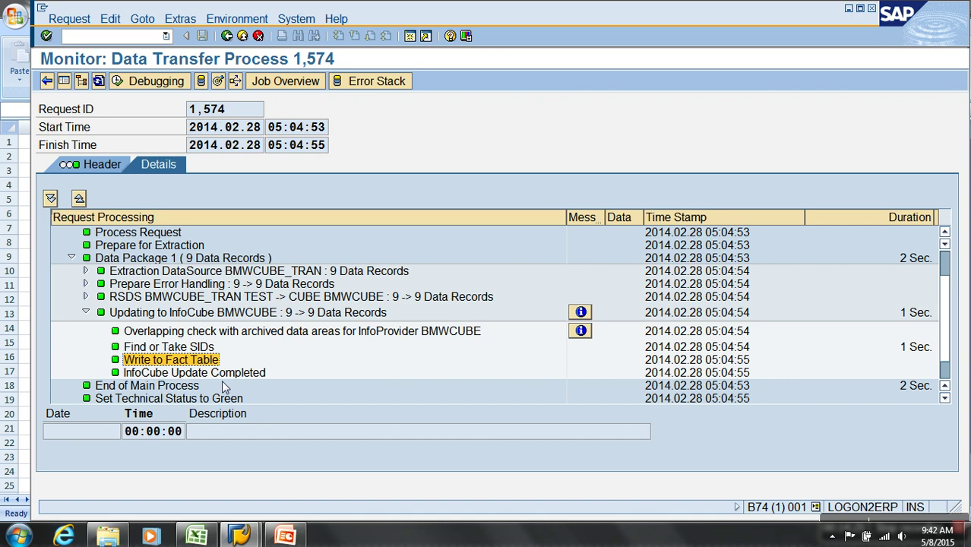
click(227, 36)
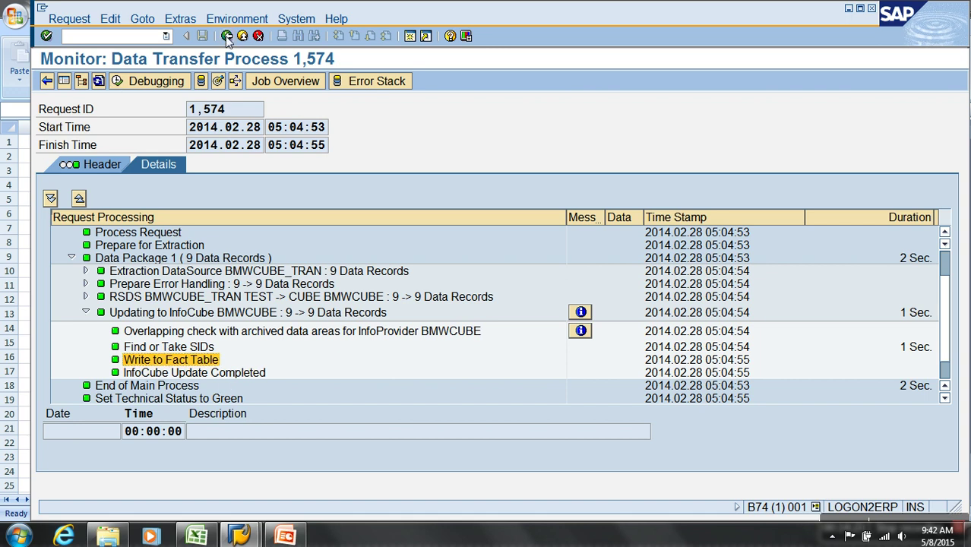
click(228, 37)
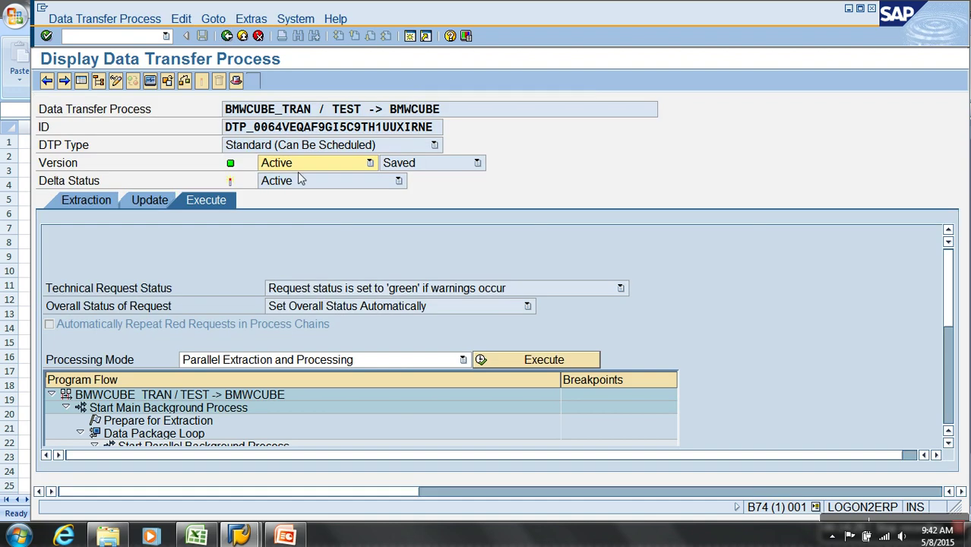
Review the available processing modes and the start of the program flow in the DTP's execution settings
click(423, 359)
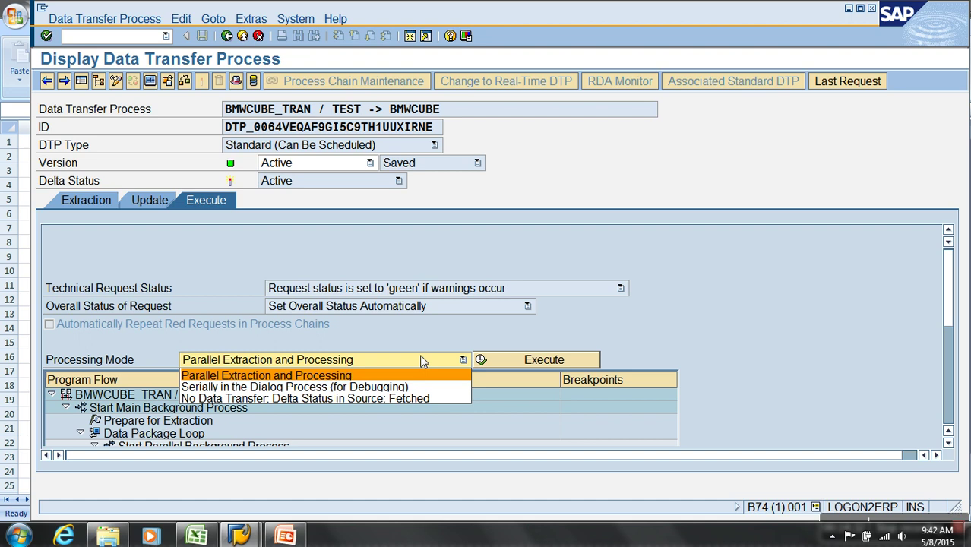
click(953, 291)
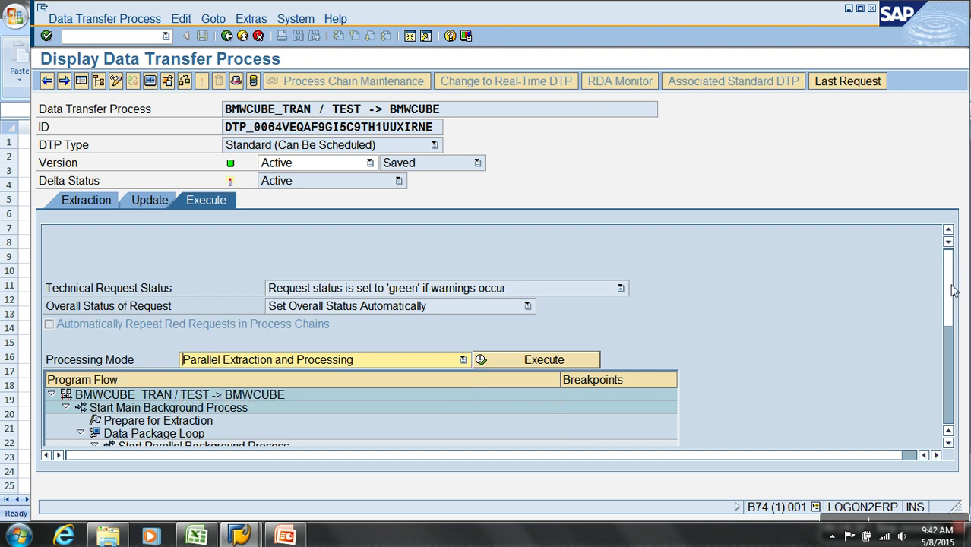
scroll(948, 289, down, 3)
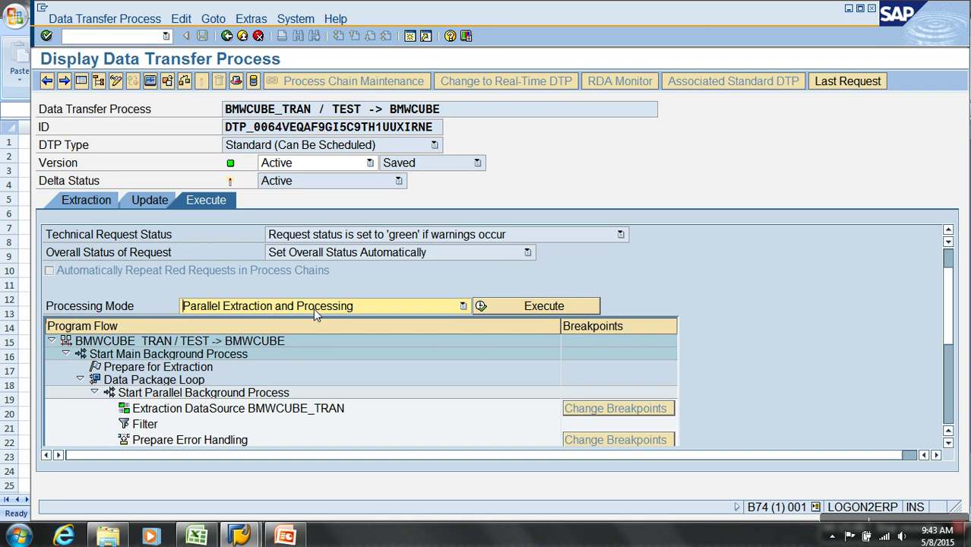
Open the DTP's batch manager settings and save 3 as the number of parallel processes
click(256, 18)
mouse_move(221, 23)
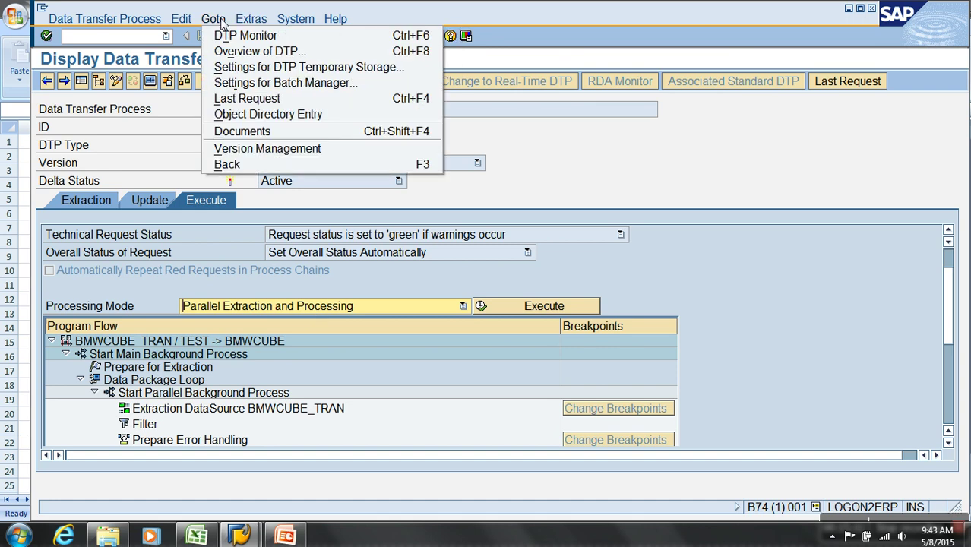
click(291, 84)
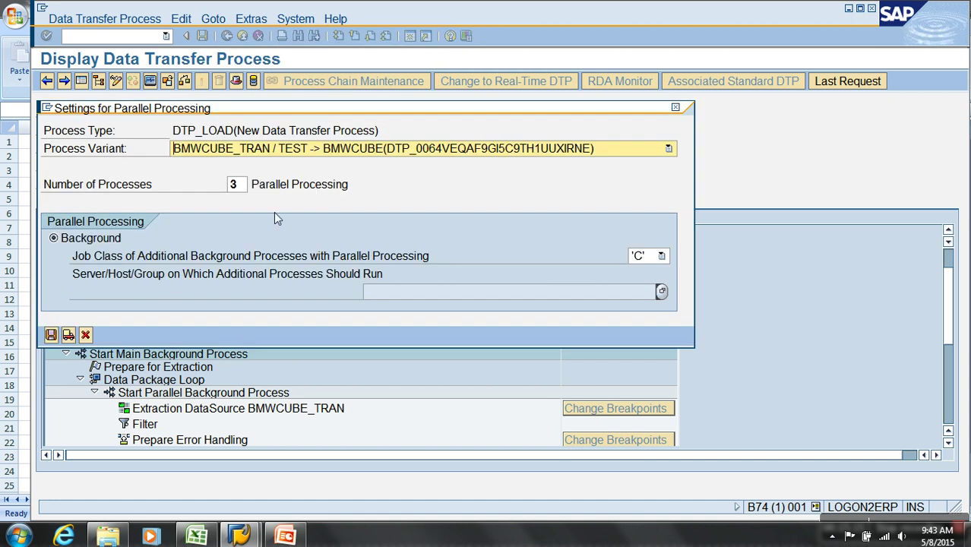
click(127, 194)
click(241, 187)
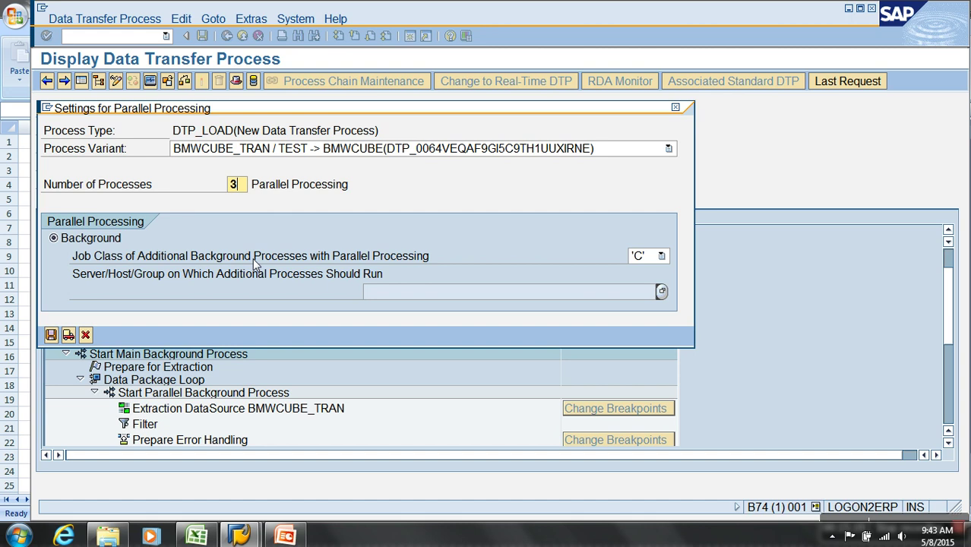
key(BackSpace)
text(6)
key(BackSpace)
text(3)
click(51, 335)
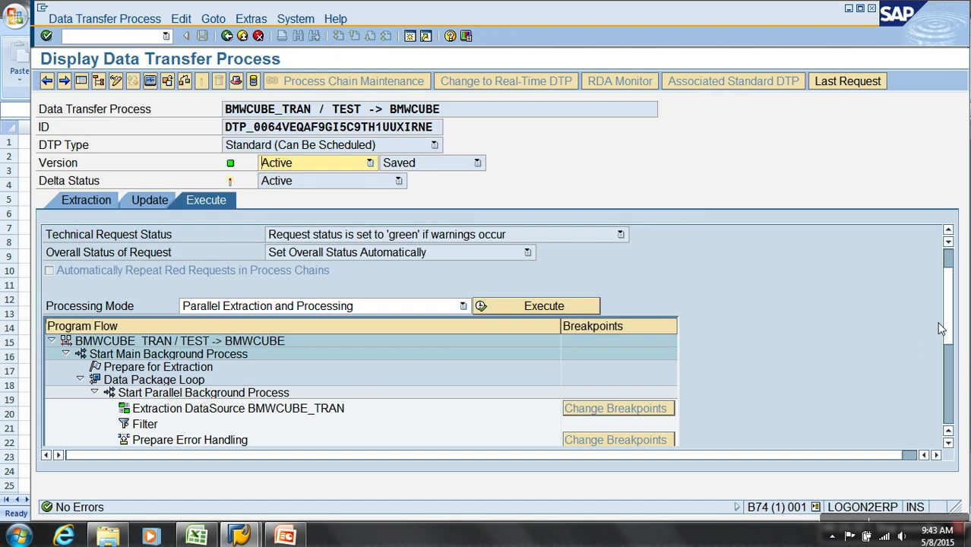
Examine the program flow for the Parallel Extraction and Processing mode and reselect that mode
scroll(946, 316, down, 3)
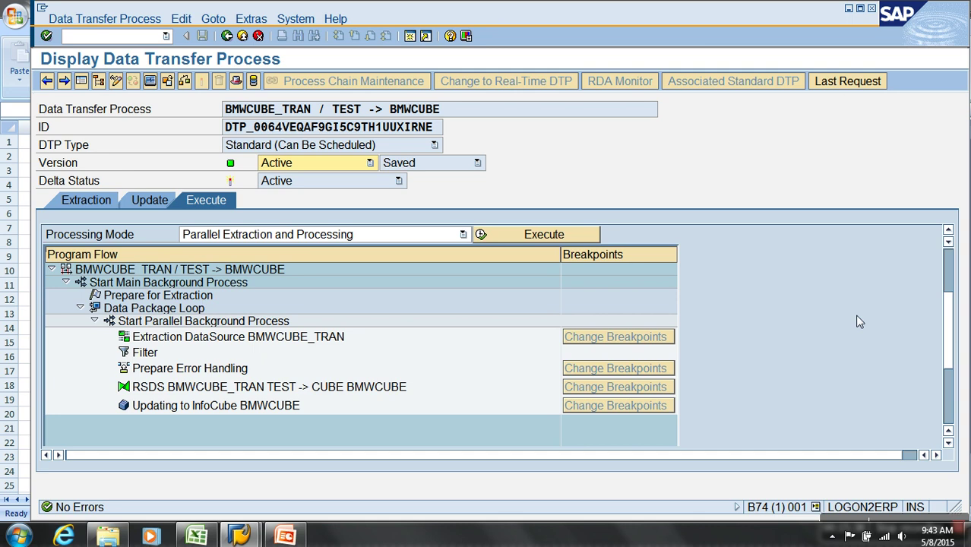
scroll(953, 272, up, 5)
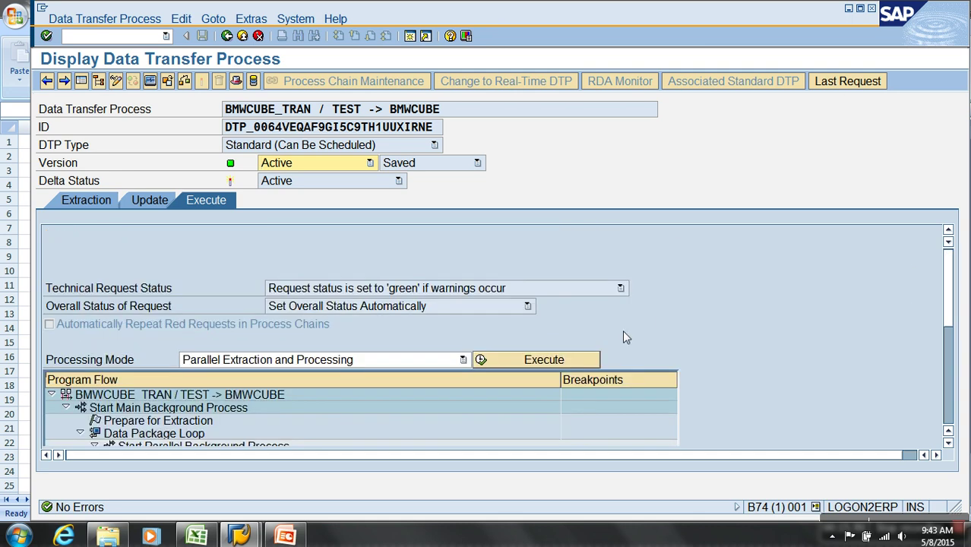
click(445, 361)
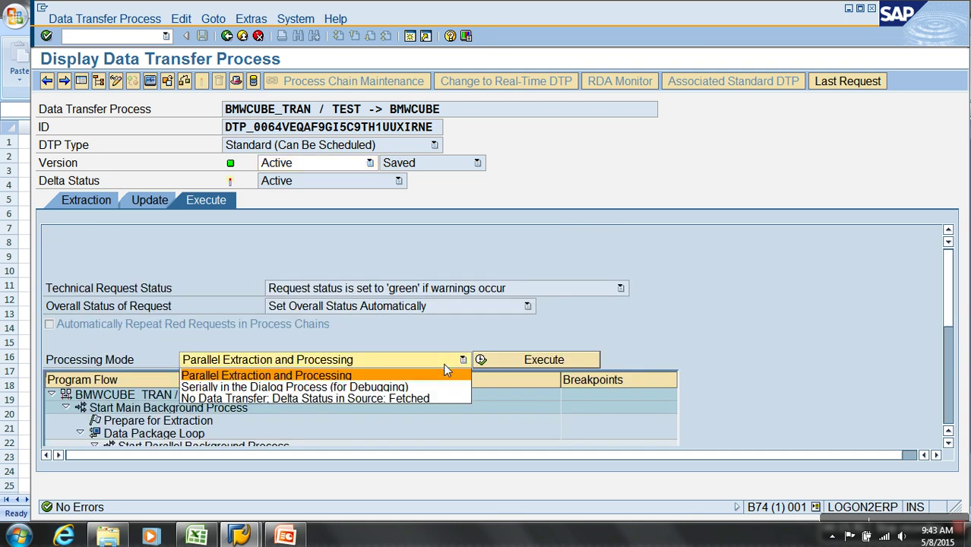
click(327, 376)
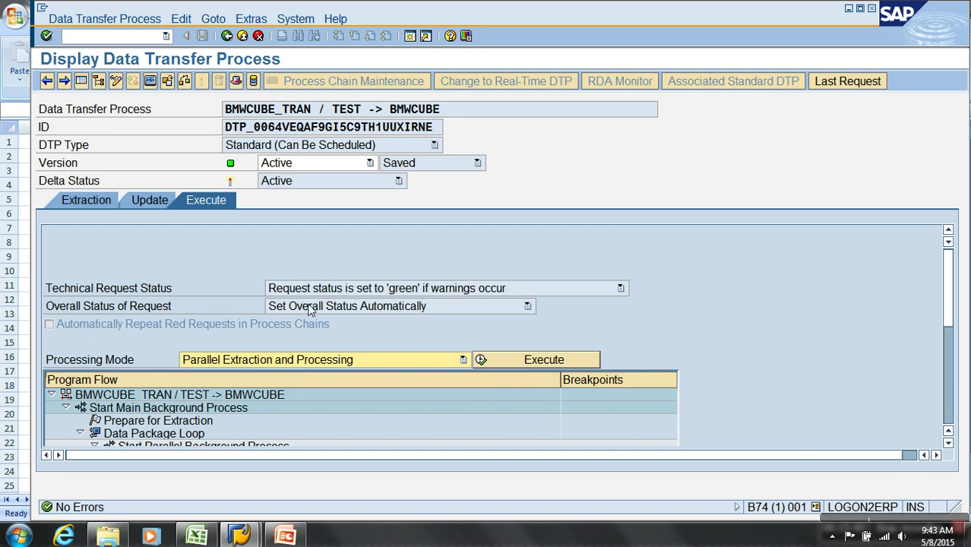
Set the processing mode to Serially in the Dialog Process (for Debugging) and view its program flow
click(377, 357)
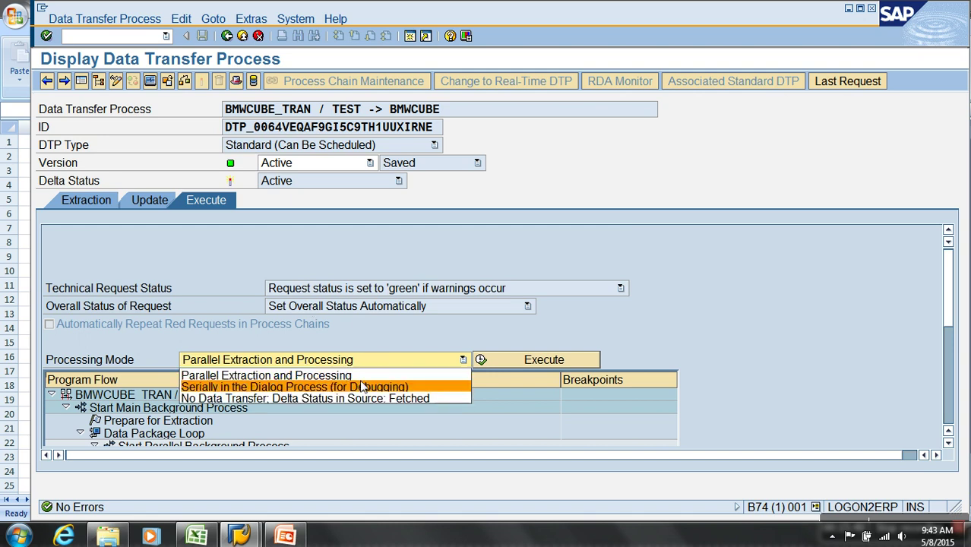
click(362, 387)
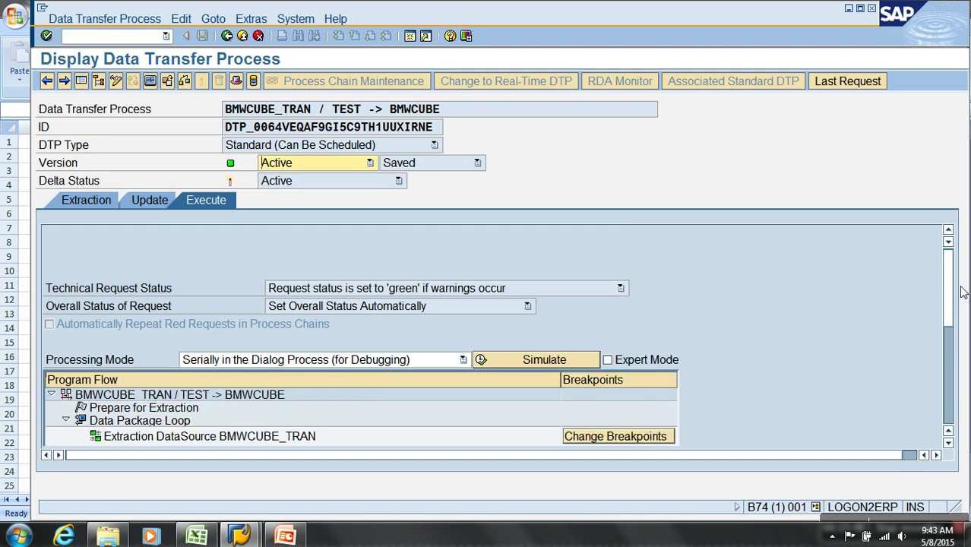
scroll(947, 281, down, 5)
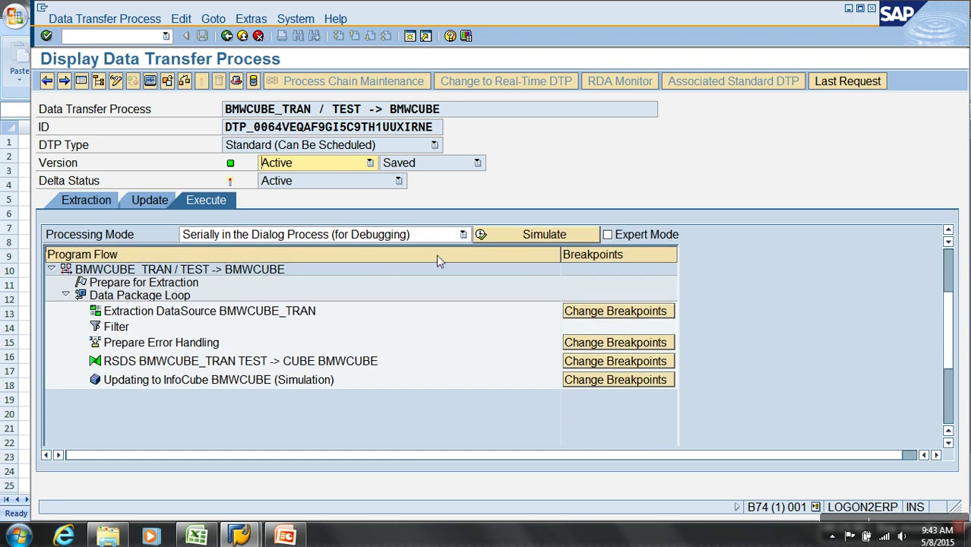
Compare the program flows of the Parallel Extraction and Processing and Serially in the Dialog Process (for Debugging) modes
click(438, 237)
click(417, 259)
click(415, 237)
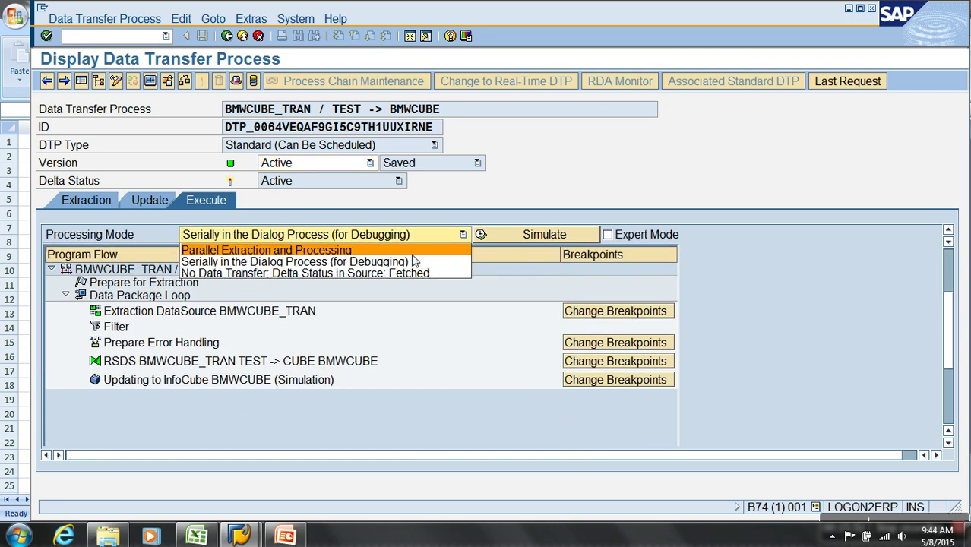
click(411, 249)
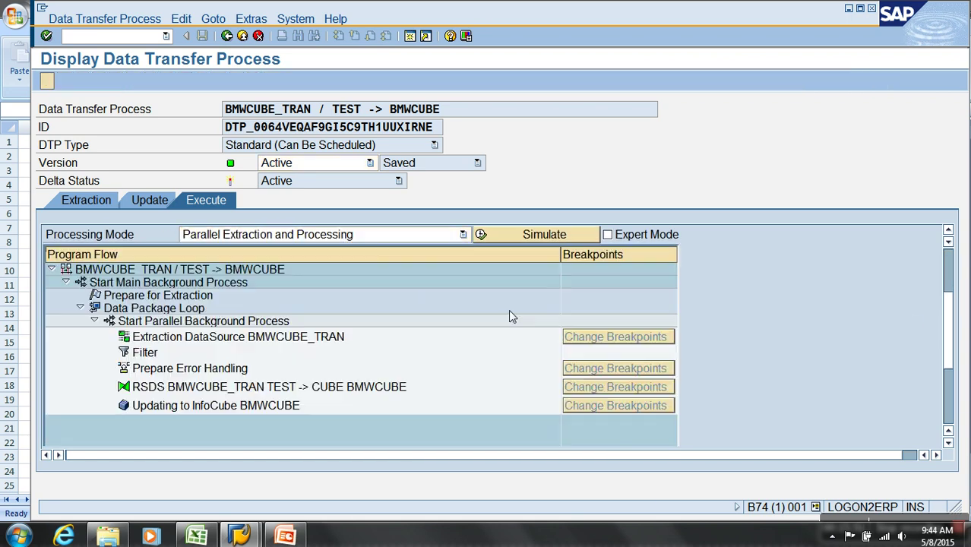
click(430, 232)
click(403, 261)
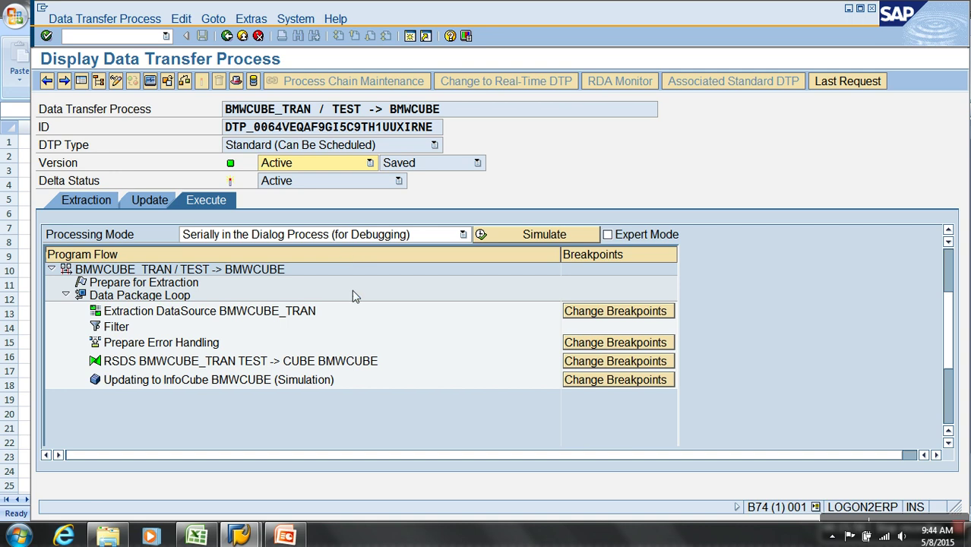
Examine the Data Package Loop substeps of the debugging mode, from DataSource extraction through filter, error handling and transformation to the InfoCube update
click(227, 313)
click(228, 337)
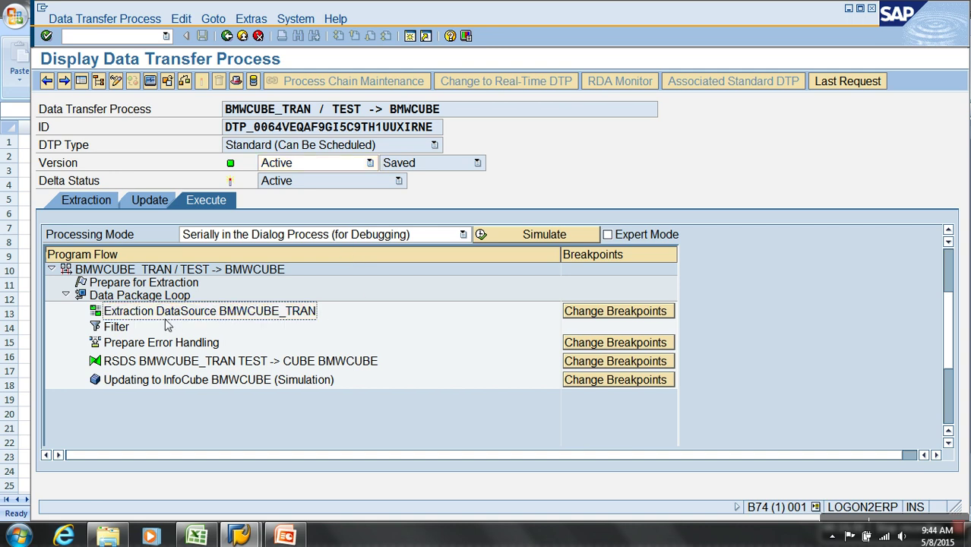
click(166, 311)
click(120, 329)
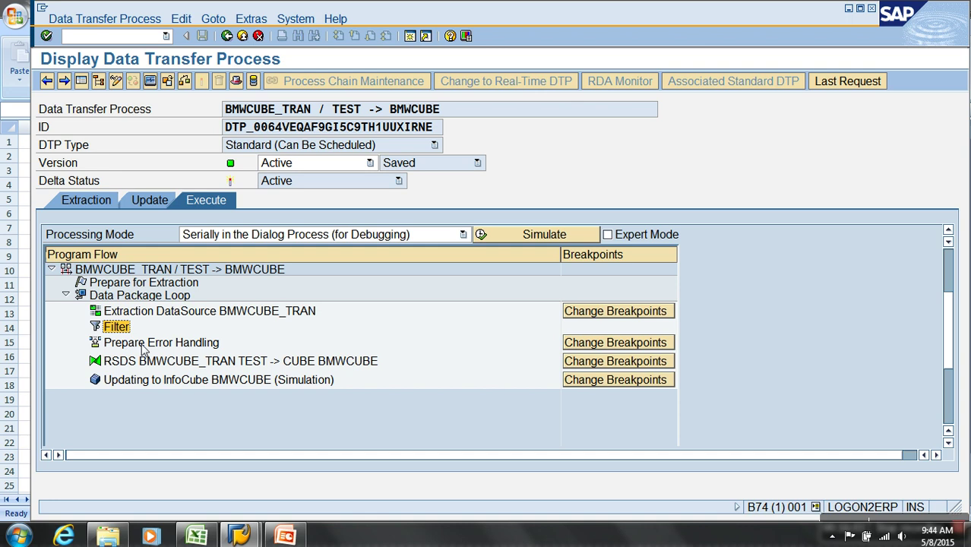
click(148, 344)
click(172, 363)
click(206, 382)
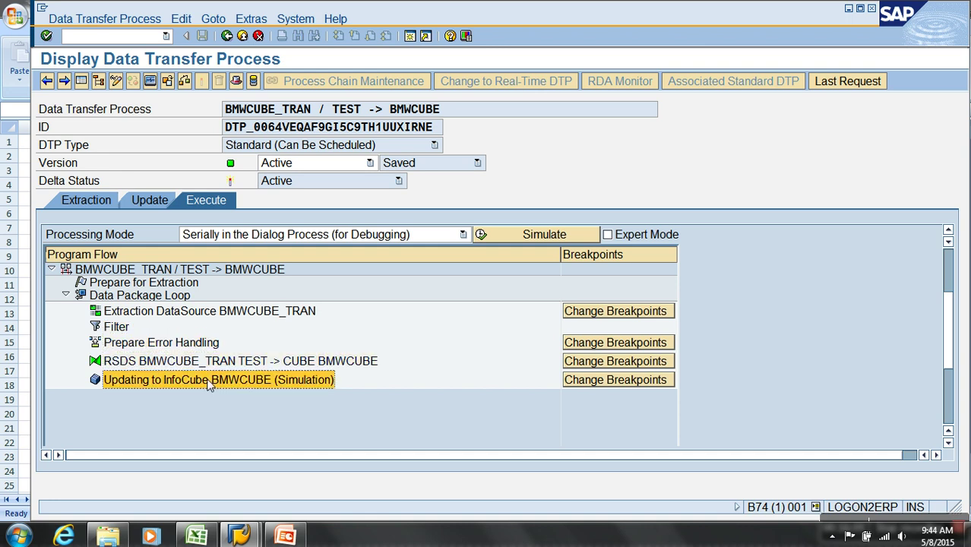
Display the breakpoint options for the transformation RSDS BMWCUBE_TRAN TEST -> CUBE BMWCUBE
click(597, 362)
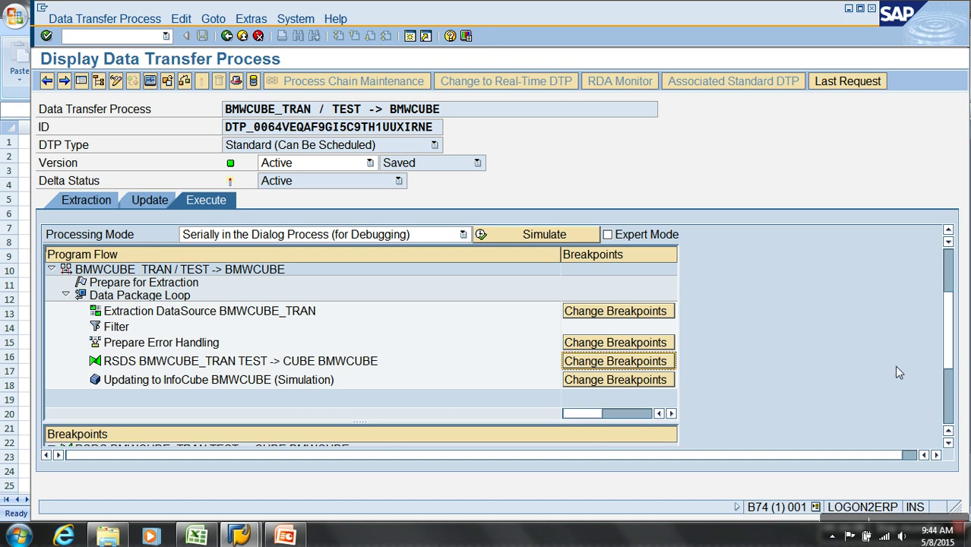
scroll(948, 327, down, 5)
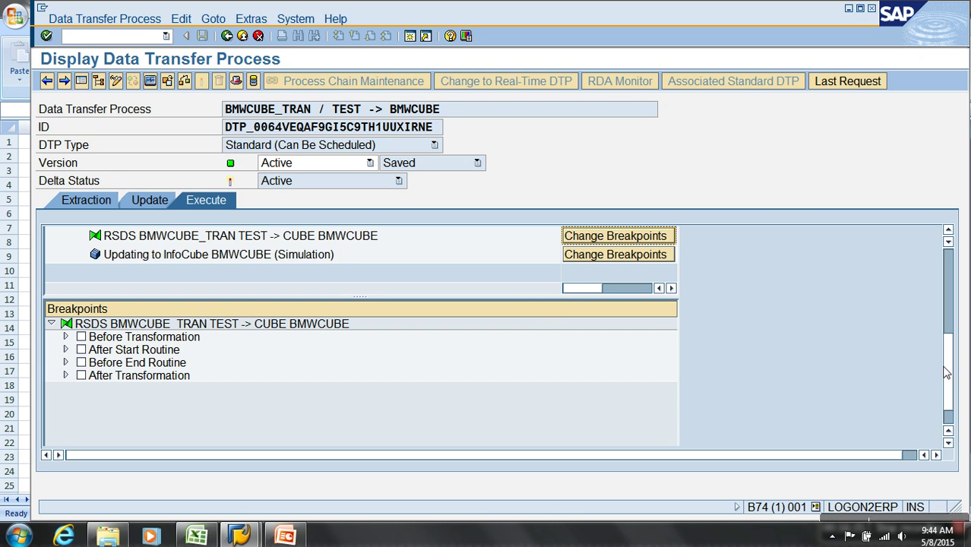
Set the processing mode to No Data Transfer; Delta Status in Source: Fetched and view its program flow
drag(946, 372, 949, 284)
click(463, 342)
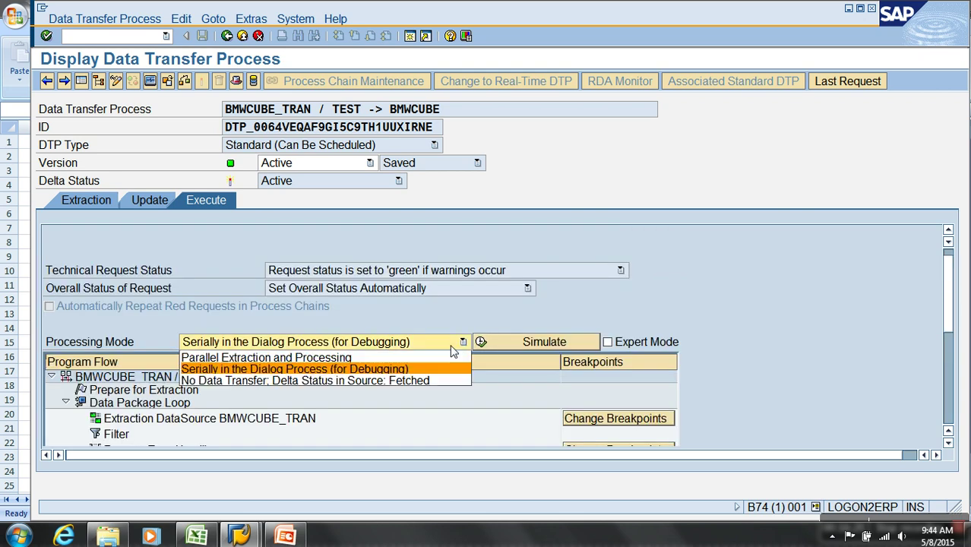
click(441, 381)
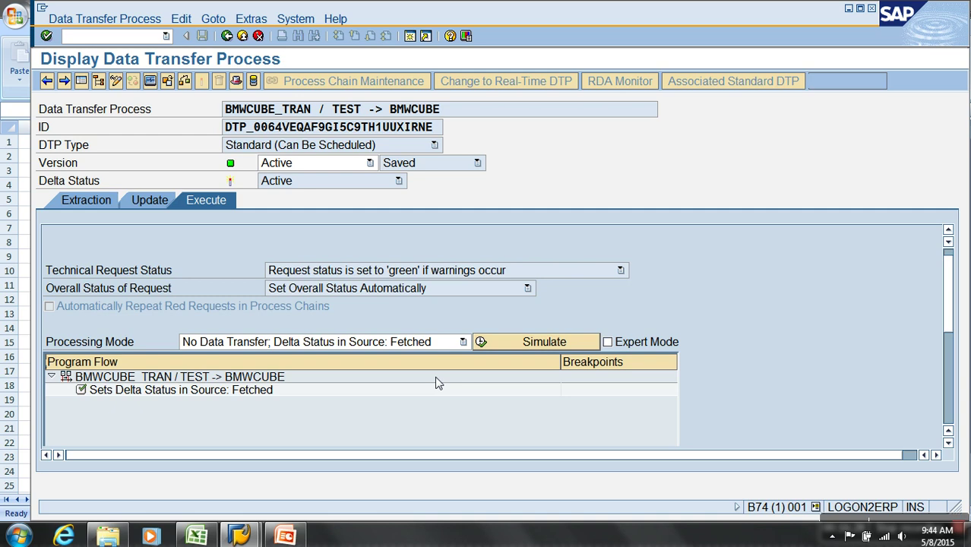
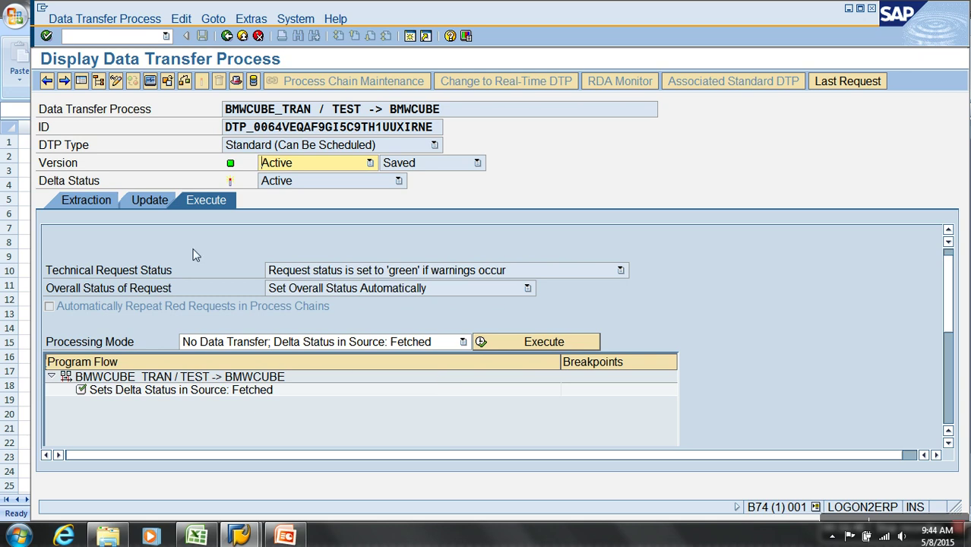
Check the DTP's extraction settings and set its processing mode to Parallel Extraction and Processing
click(104, 207)
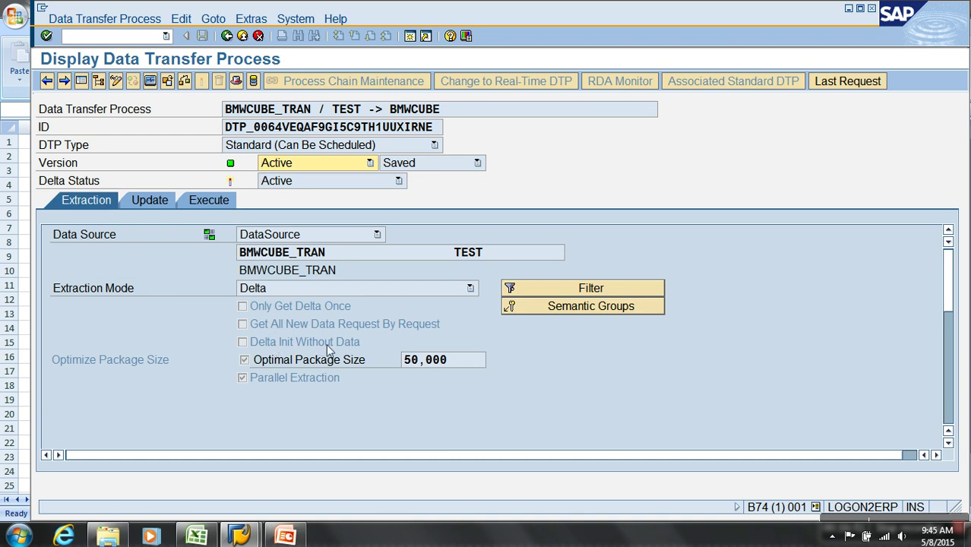
click(214, 199)
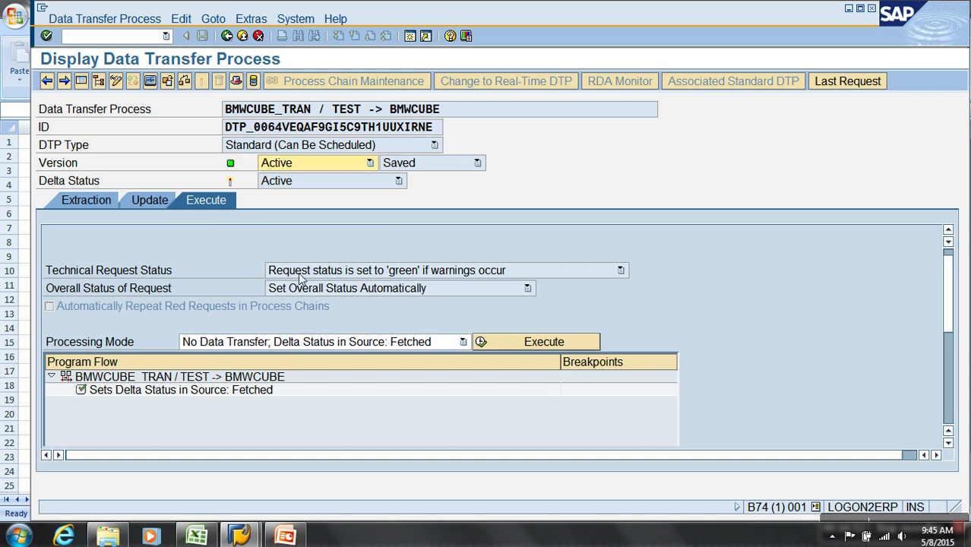
click(337, 344)
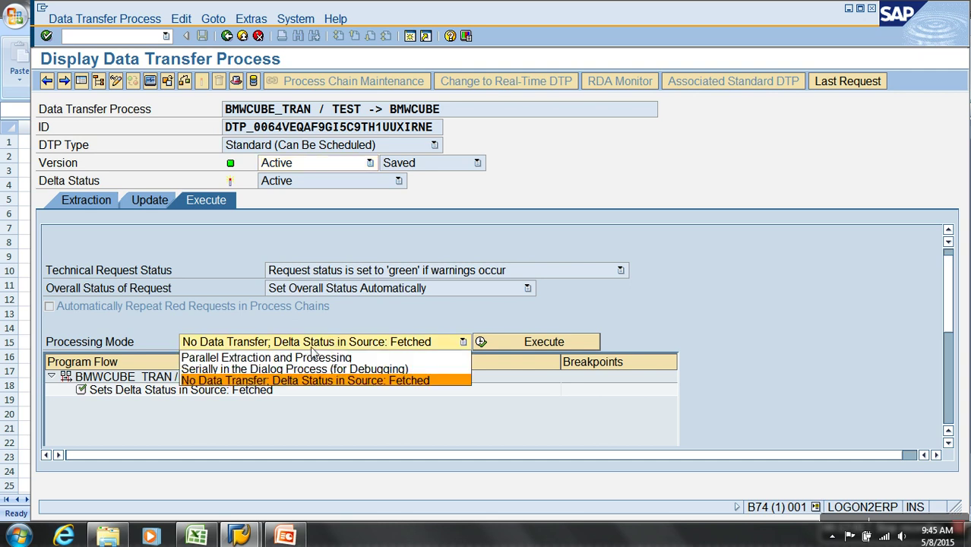
click(306, 357)
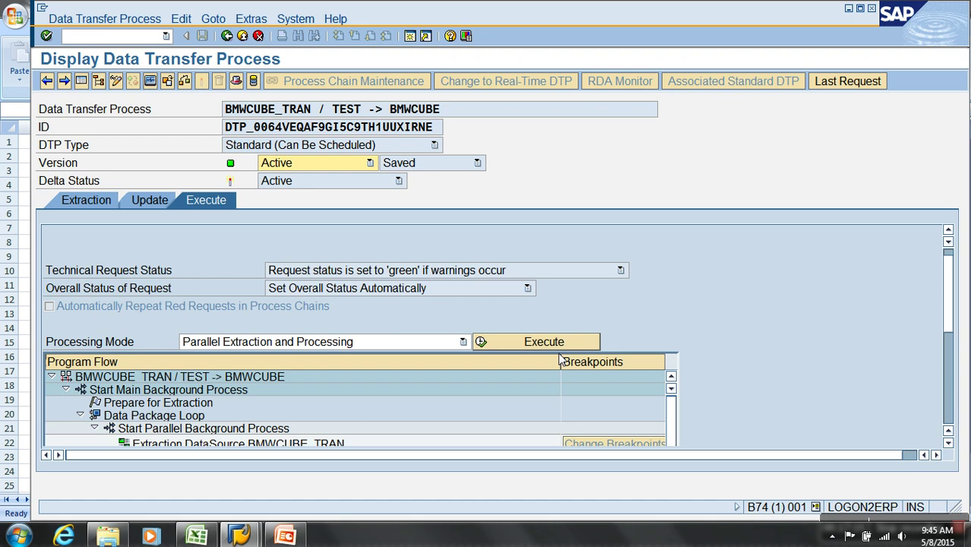
Switch to Excel, highlight the five per-datapacket processing steps in E5:E9, and return to the DTP in SAP
click(196, 537)
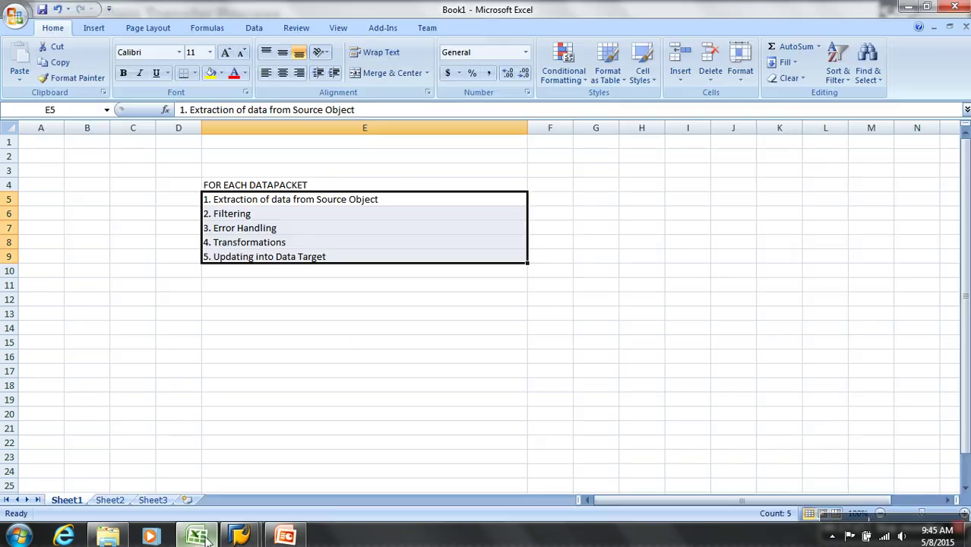
drag(317, 203, 335, 257)
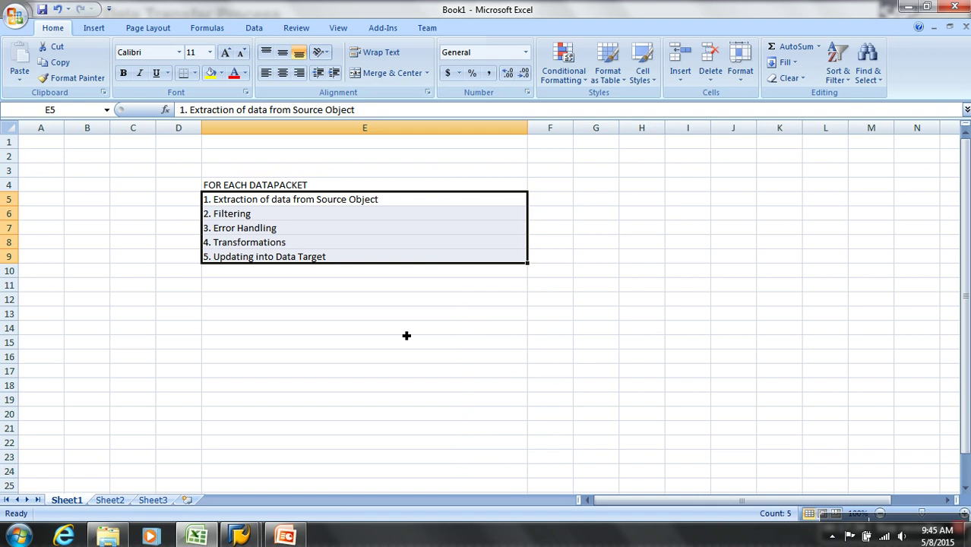
click(239, 536)
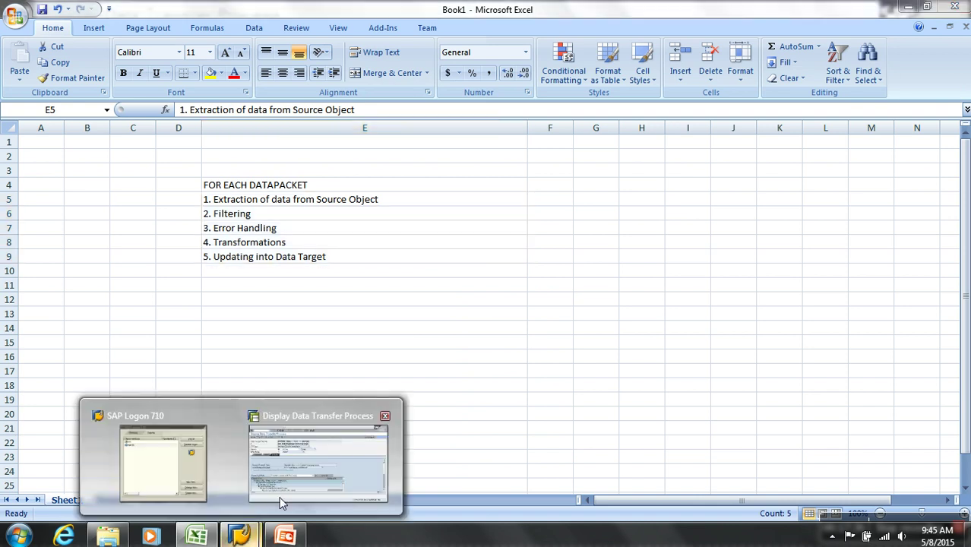
click(339, 473)
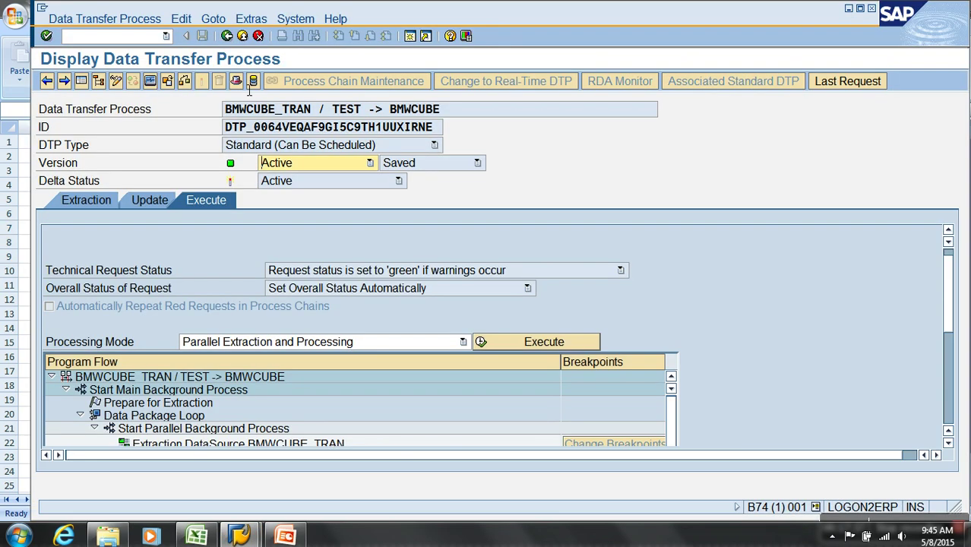
View the DTP's temporary storage settings in display mode and close them
click(214, 19)
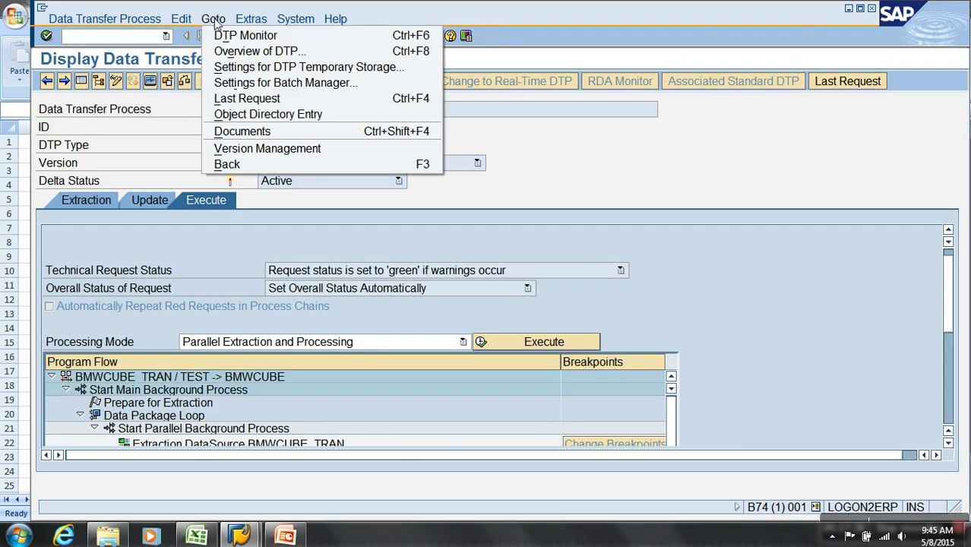
click(283, 74)
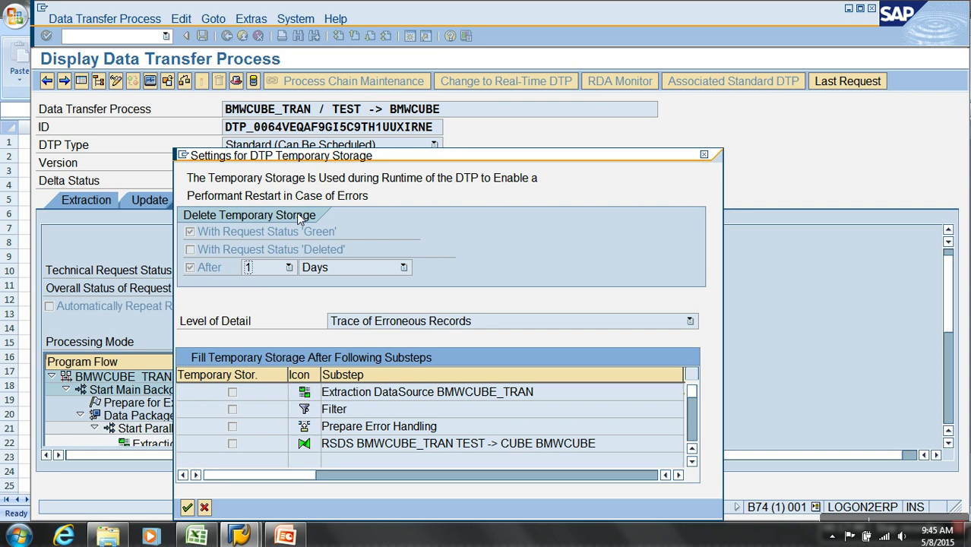
click(203, 506)
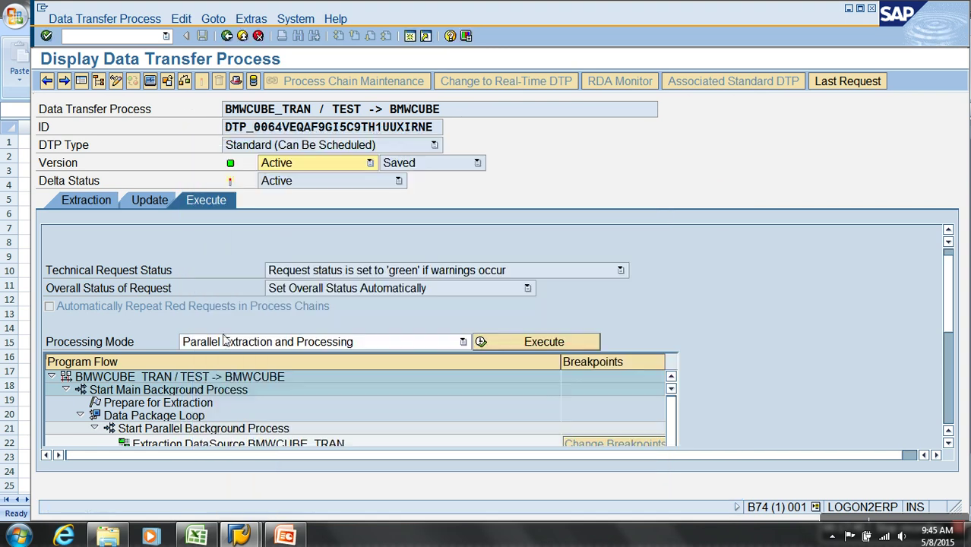
Put the DTP in change mode and turn off temporary storage deletion With Request Status 'Green', keeping deletion after 1 day
click(115, 80)
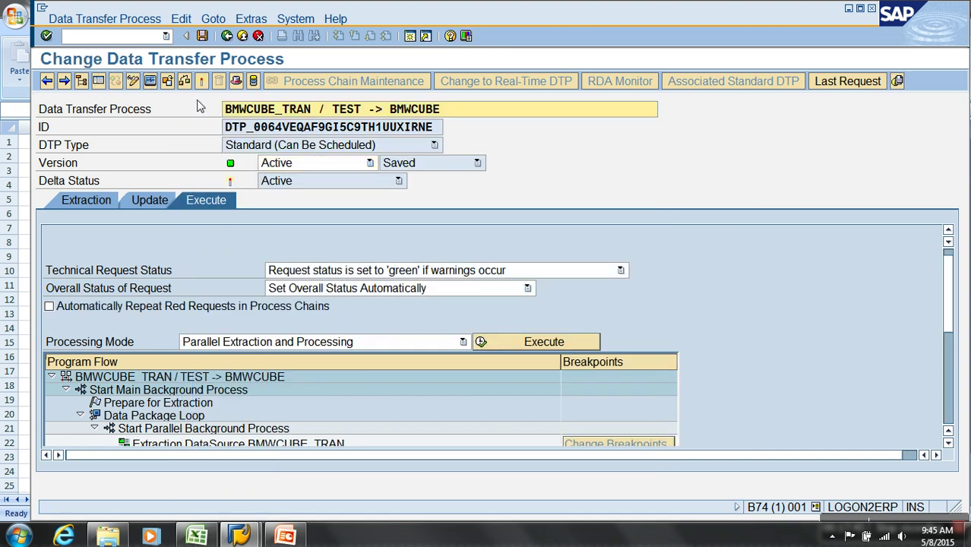
click(210, 20)
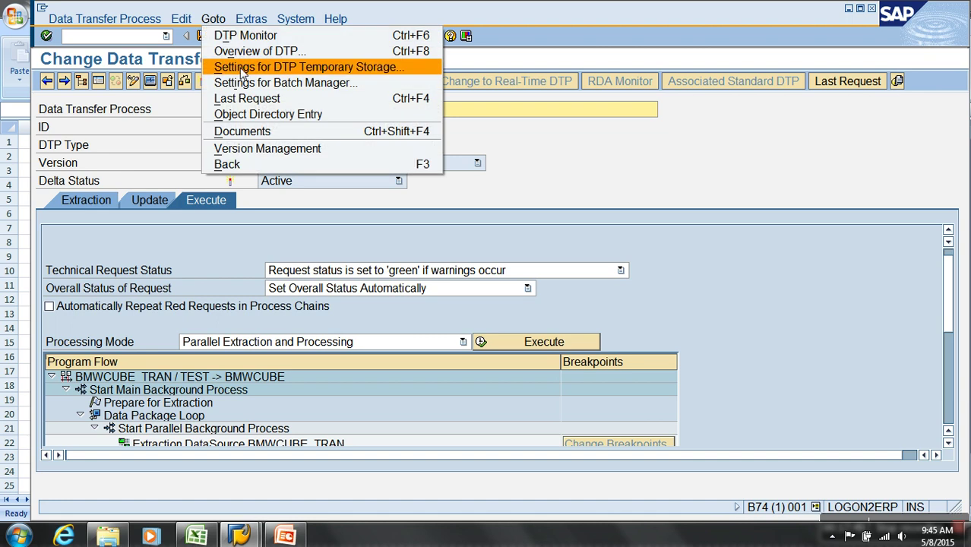
click(240, 67)
drag(357, 155, 410, 73)
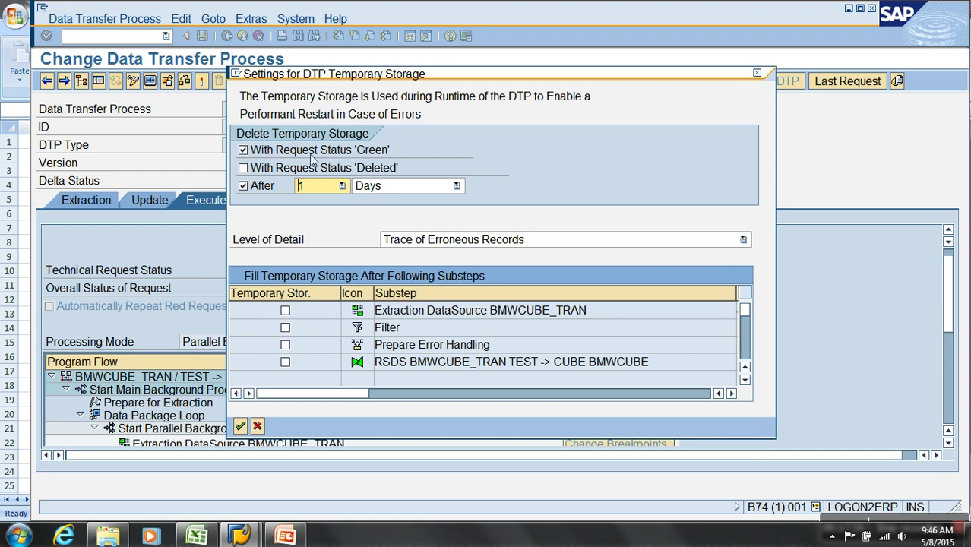
click(243, 151)
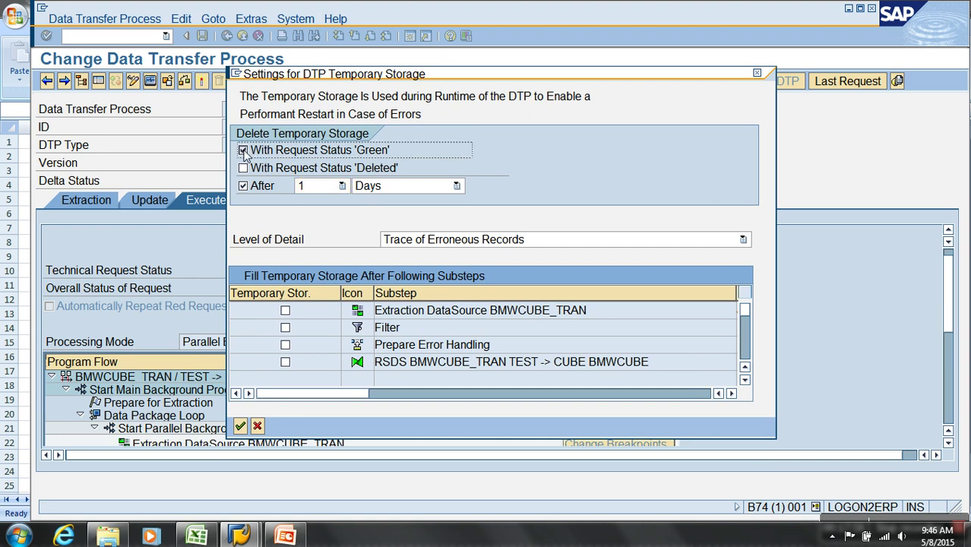
click(342, 185)
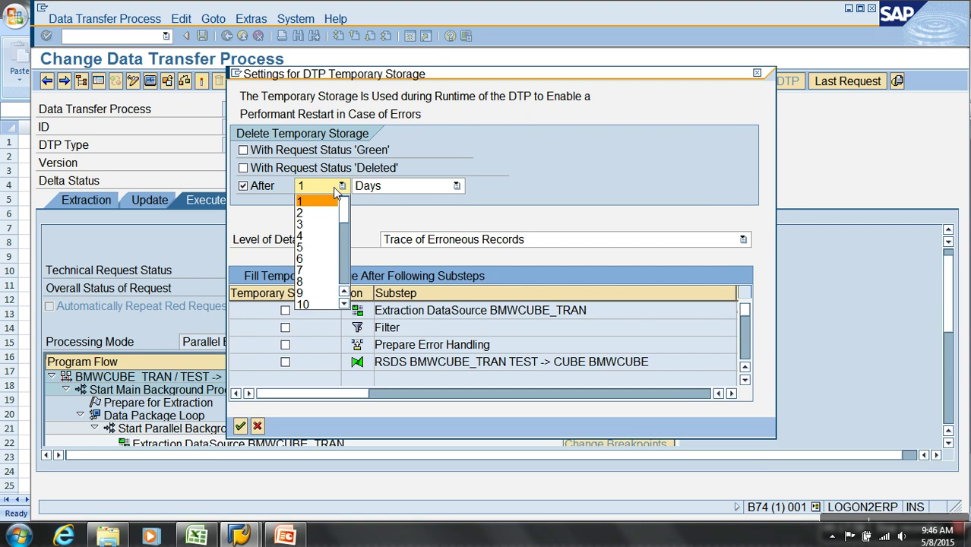
click(361, 215)
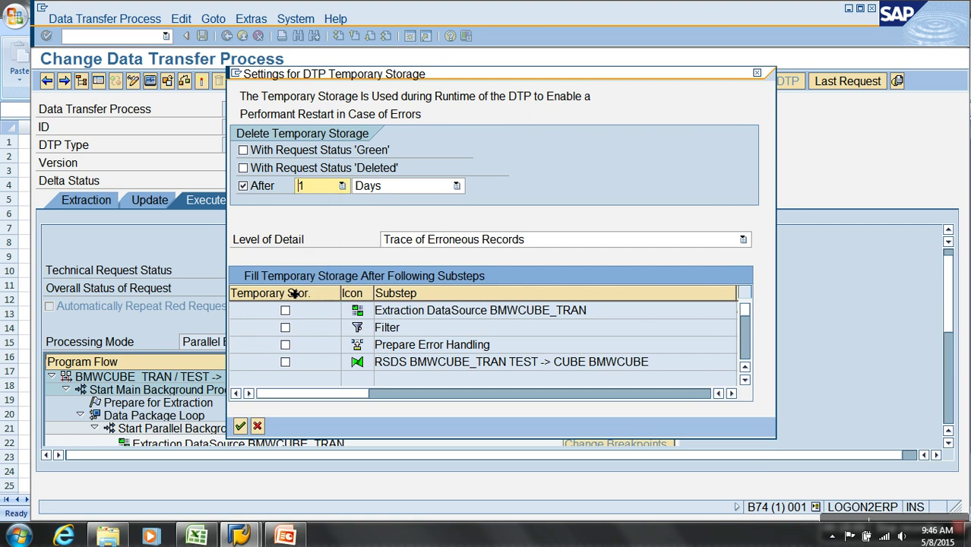
Fill temporary storage after the DataSource extraction, Filter, Prepare Error Handling and RSDS transformation substeps, and confirm the settings
click(284, 310)
click(285, 328)
click(285, 344)
click(285, 361)
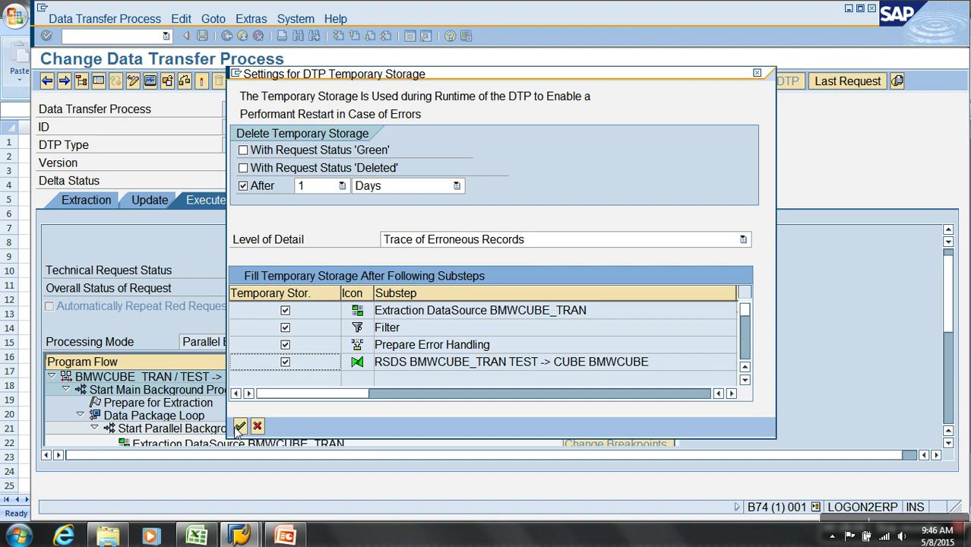
click(239, 427)
Check the changed DTP and try to execute it
click(184, 81)
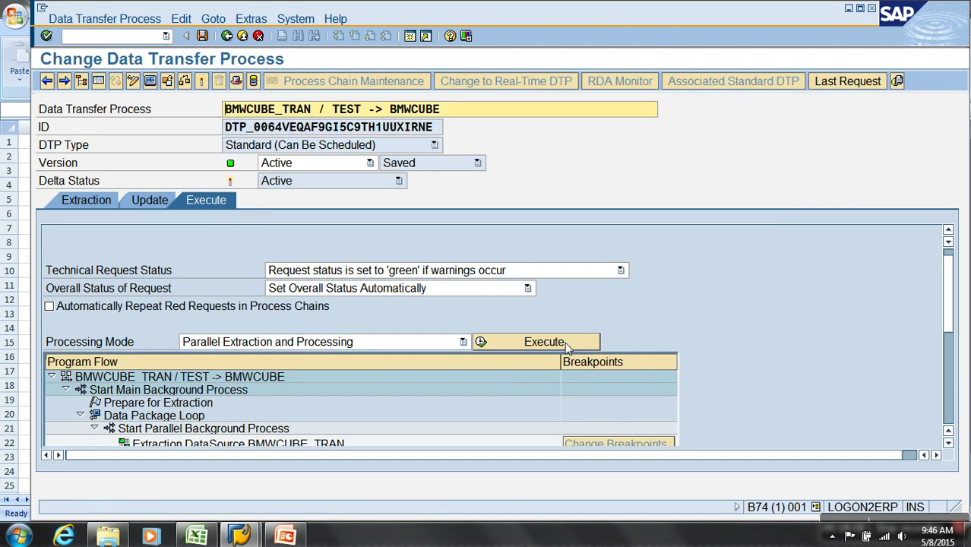
click(564, 342)
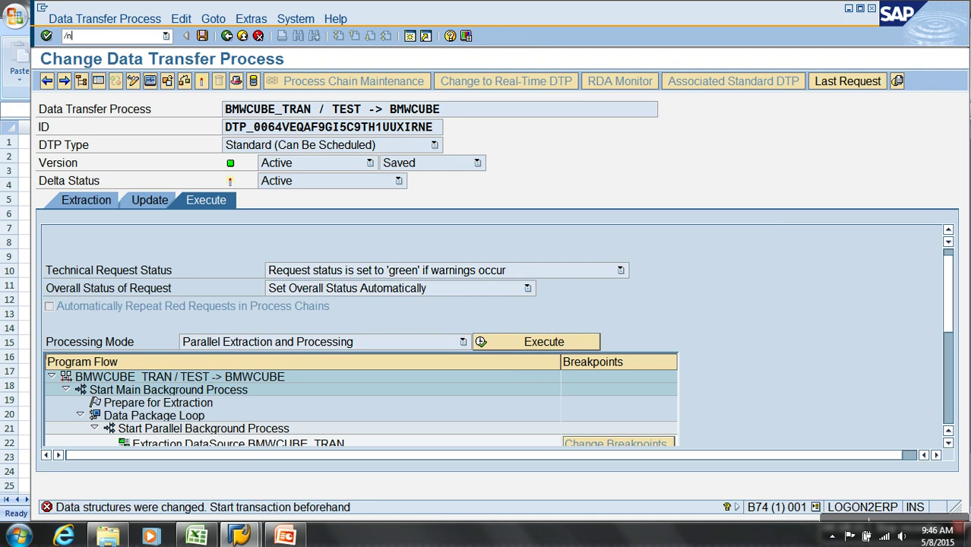
Restart the Data Warehousing Workbench and reopen the DTP BMWCUBE_TRAN / TEST -> BMWCUBE from the Deep Dive Examples cube
key(Return)
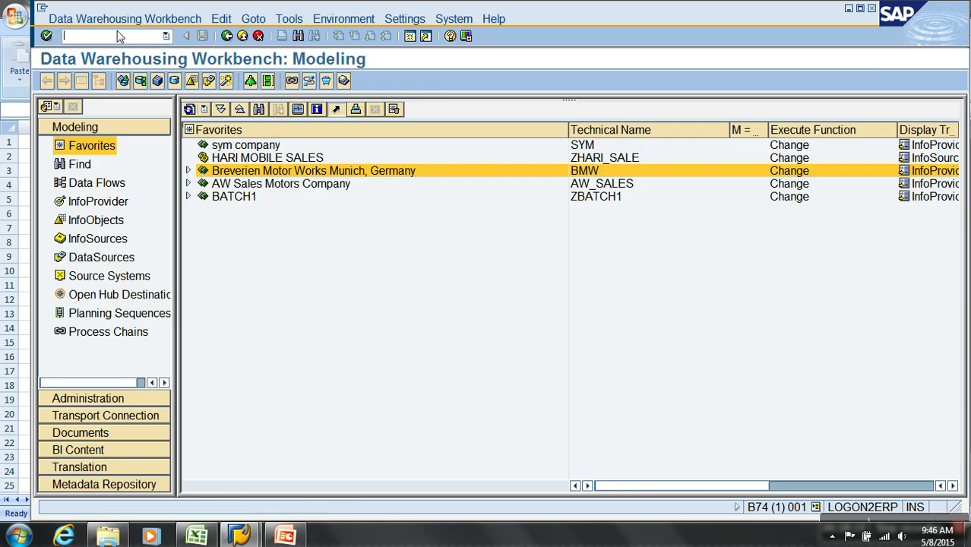
click(187, 171)
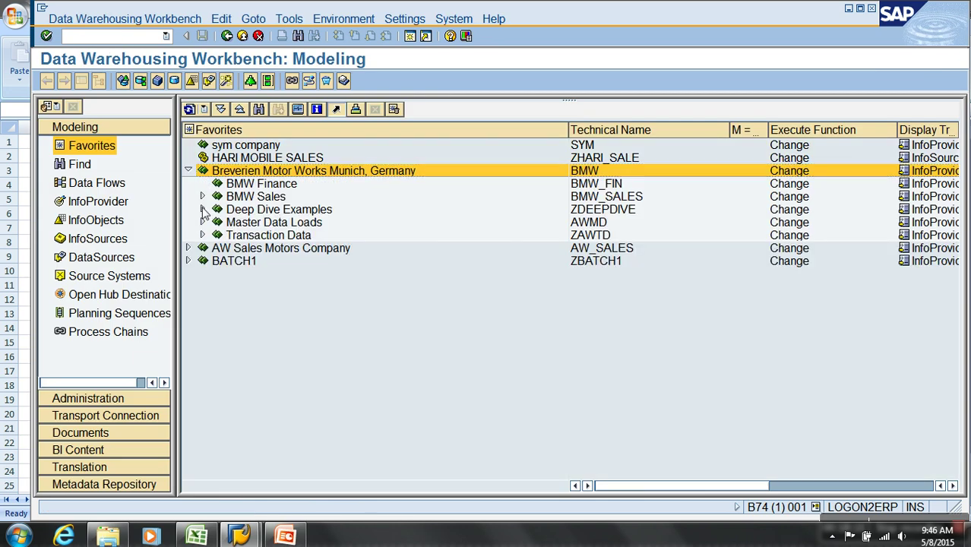
click(202, 208)
click(216, 222)
click(231, 247)
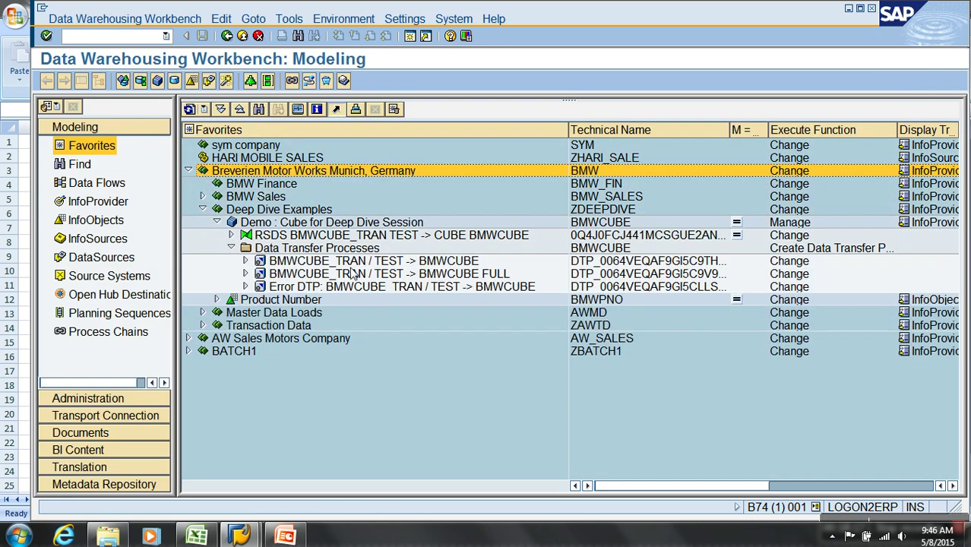
double_click(353, 263)
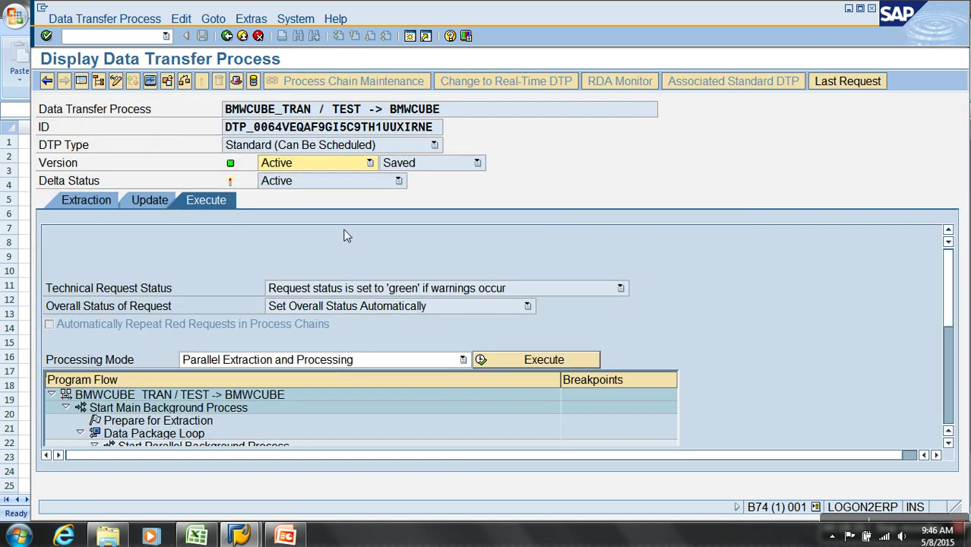
Execute the DTP in parallel mode, delete the previous red request, and display and refresh the new request's monitor
click(562, 360)
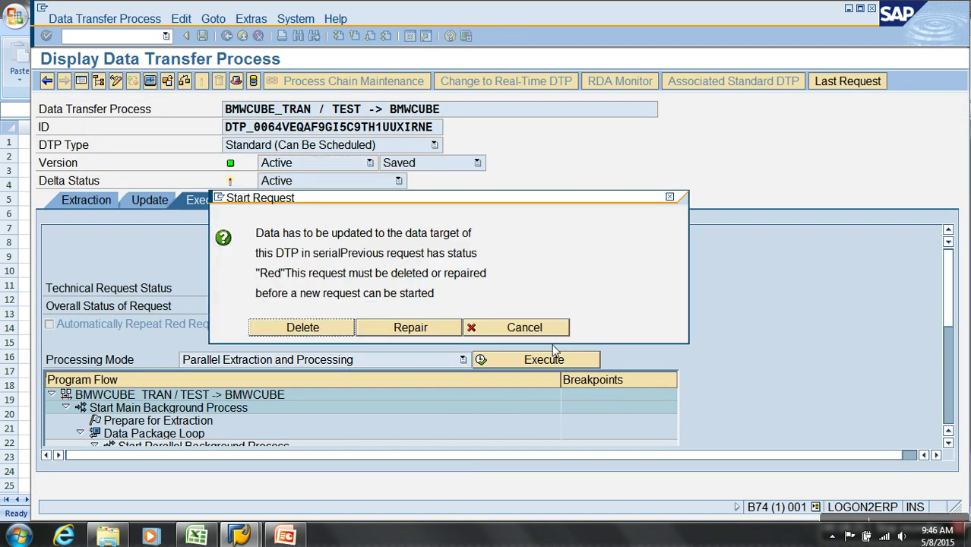
click(328, 334)
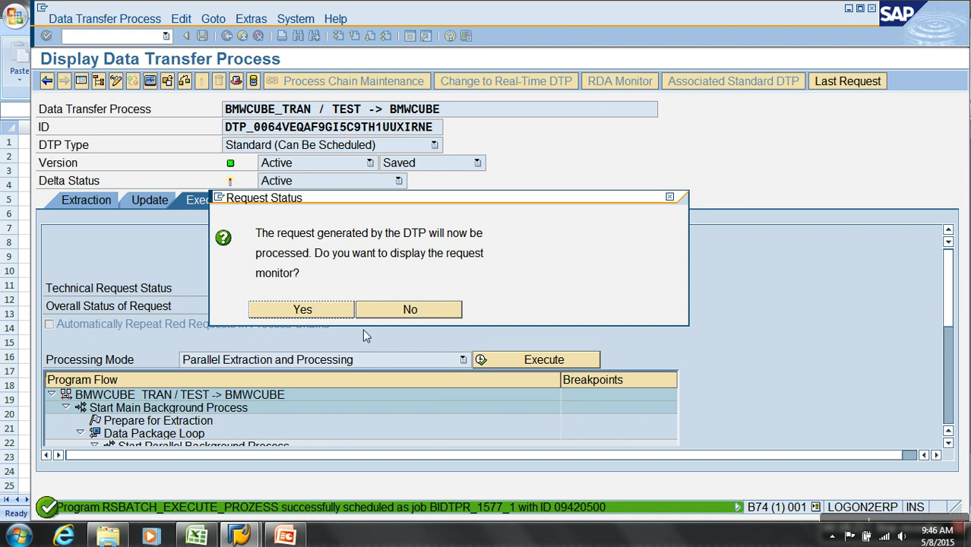
click(316, 308)
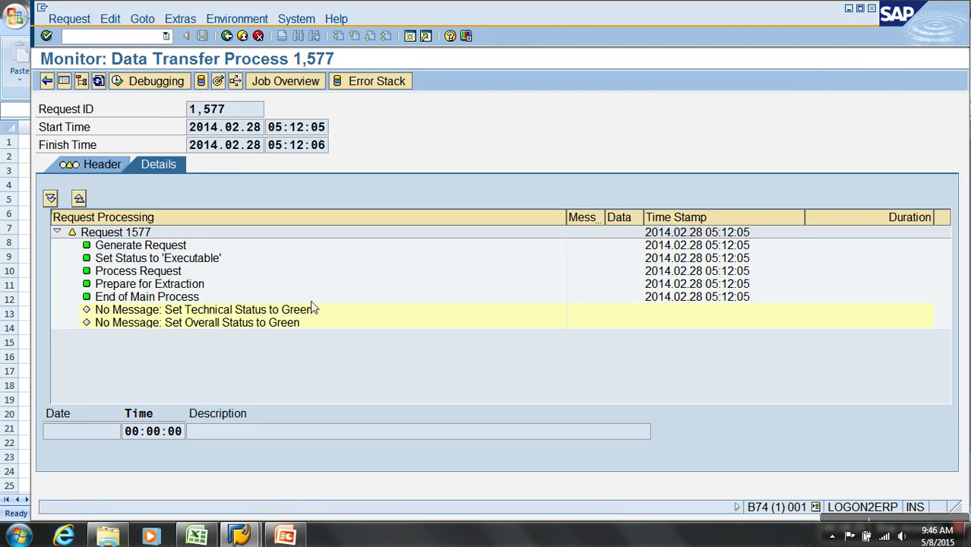
click(99, 81)
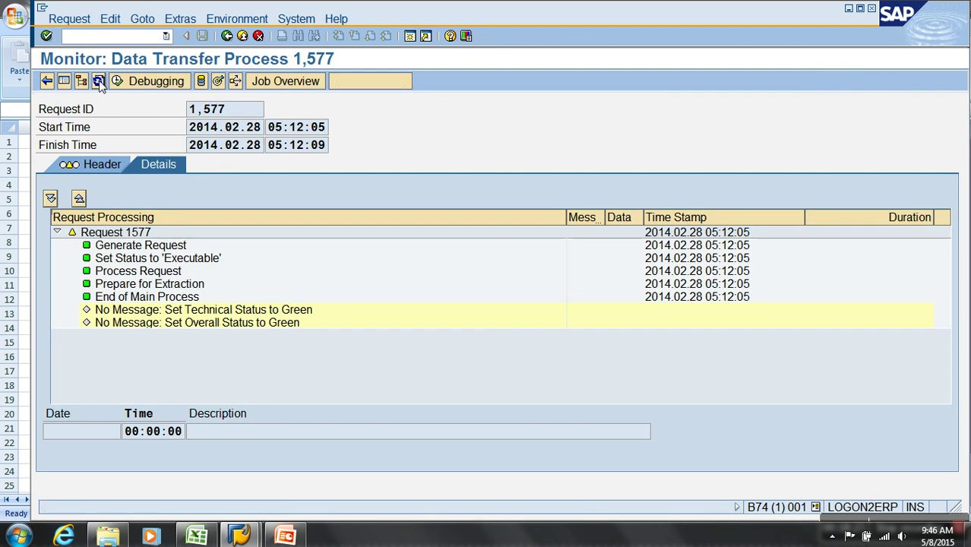
Return to the Workbench tree, open the InfoPackage IP BMWCUBE_TRAN - refill and start its data load immediately
click(242, 38)
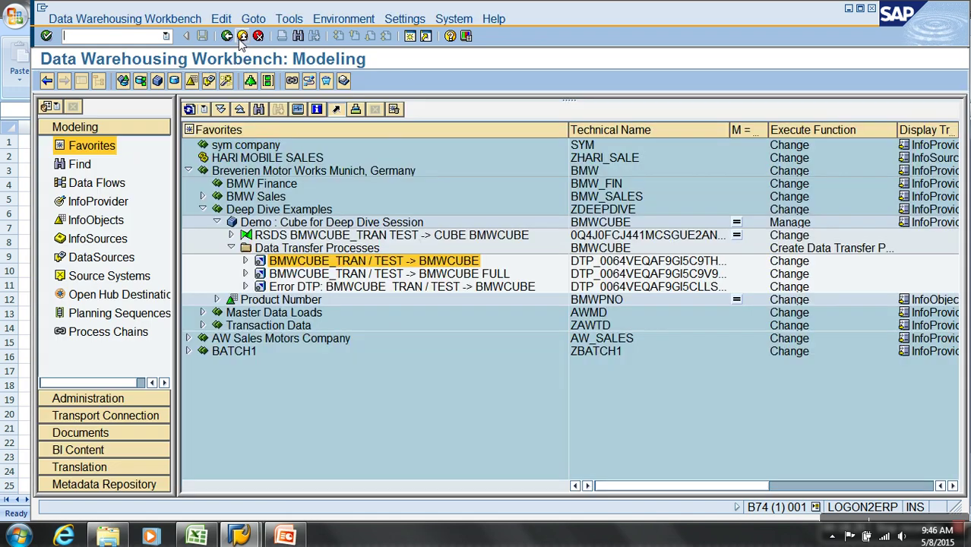
click(231, 235)
click(245, 248)
double_click(352, 274)
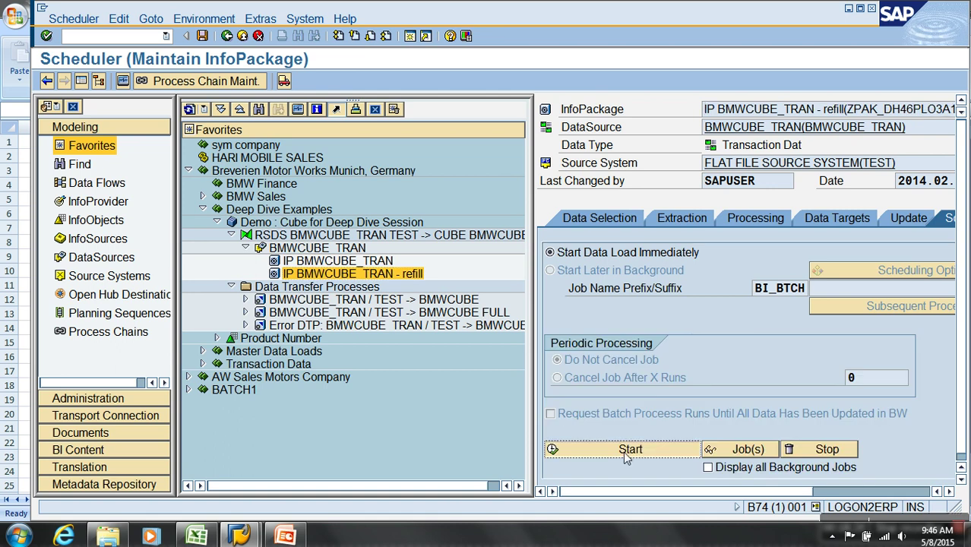
Open the monitor of DTP BMWCUBE_TRAN / TEST -> BMWCUBE, display its not-yet-completed request and refresh the request's status
click(369, 304)
click(297, 111)
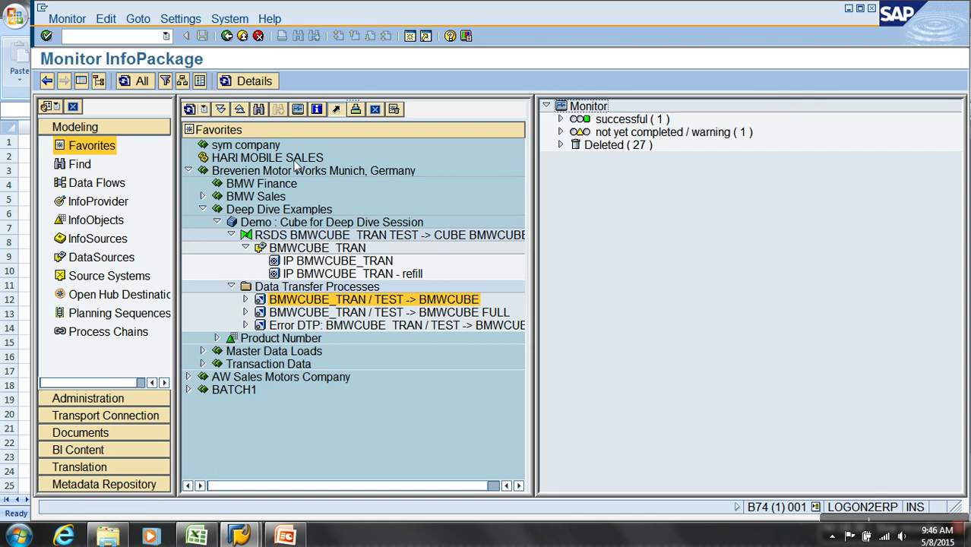
click(560, 132)
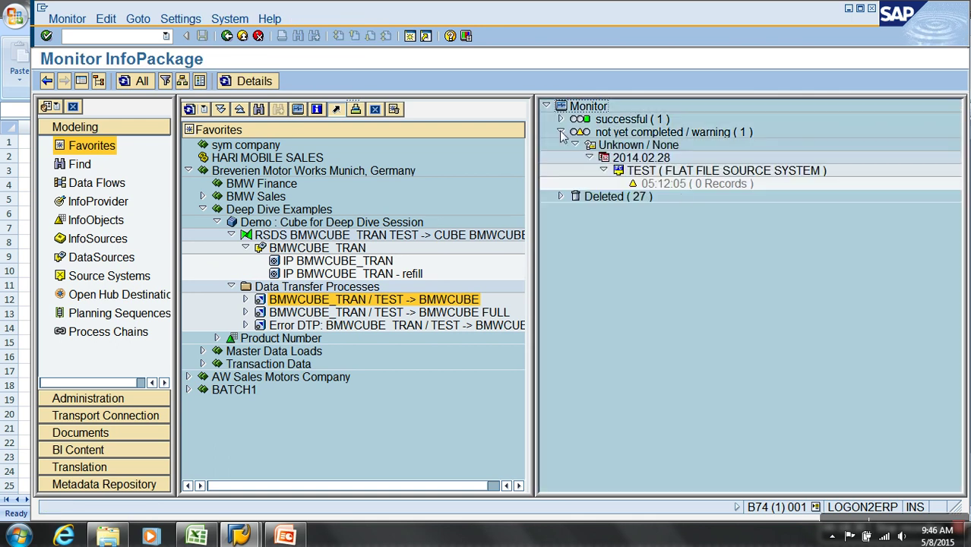
double_click(697, 184)
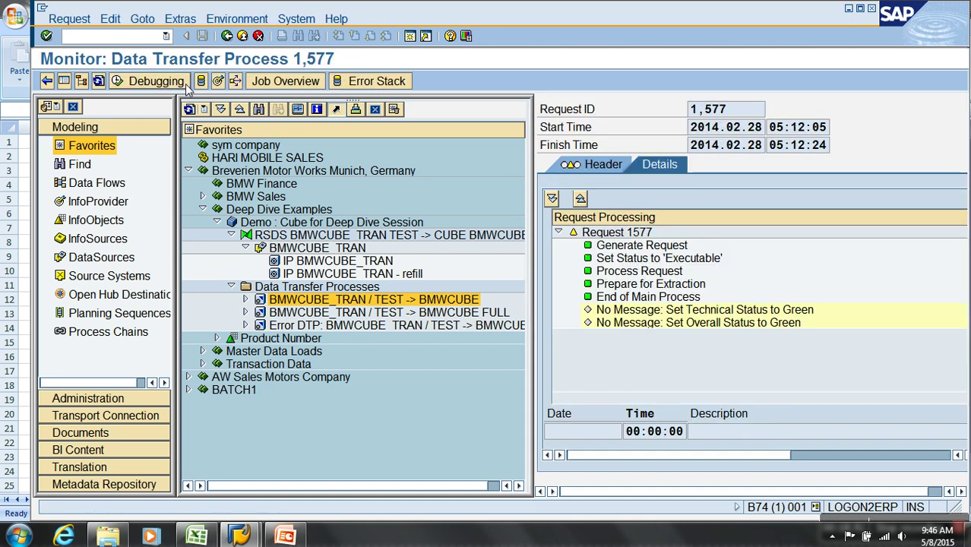
click(99, 81)
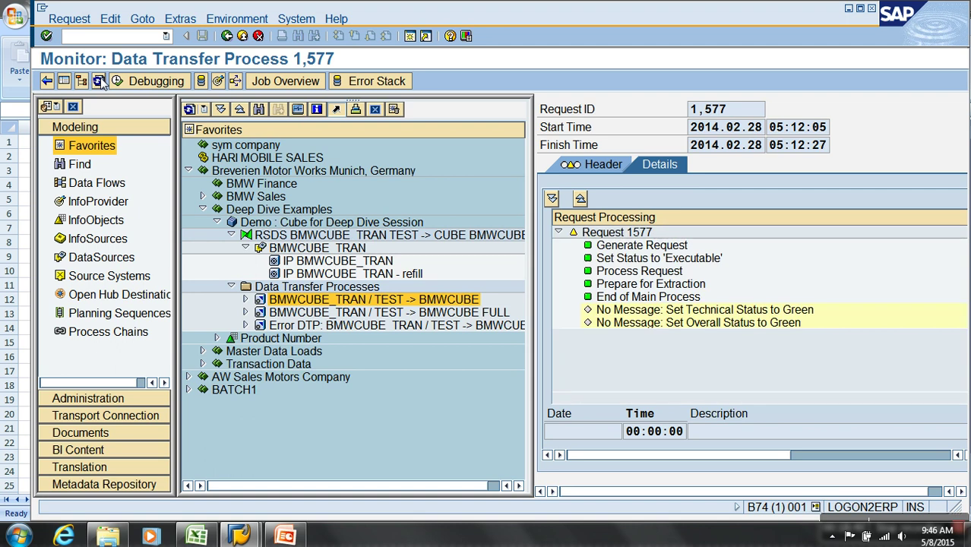
click(100, 81)
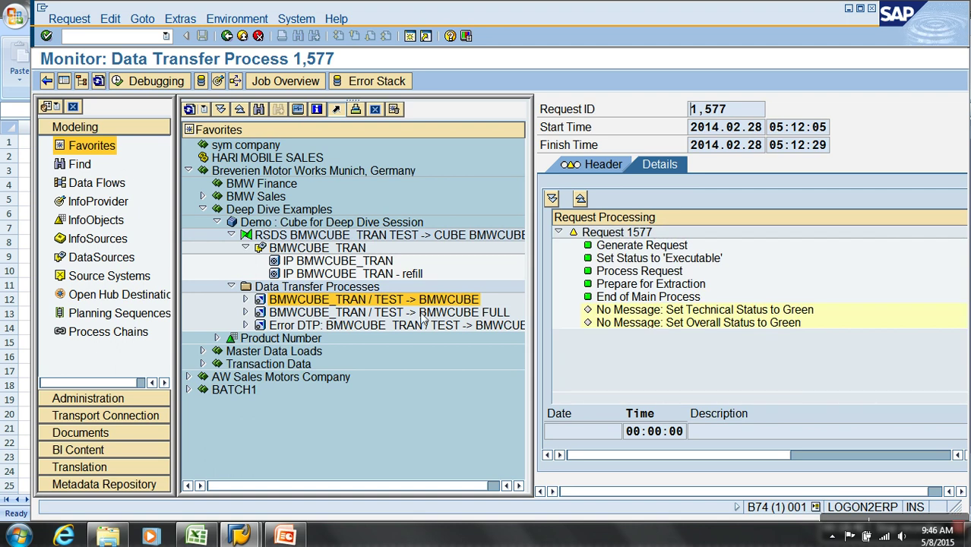
Manage the BMWCUBE InfoProvider and try to change the overall status of request 1577 to Erroneous
click(218, 81)
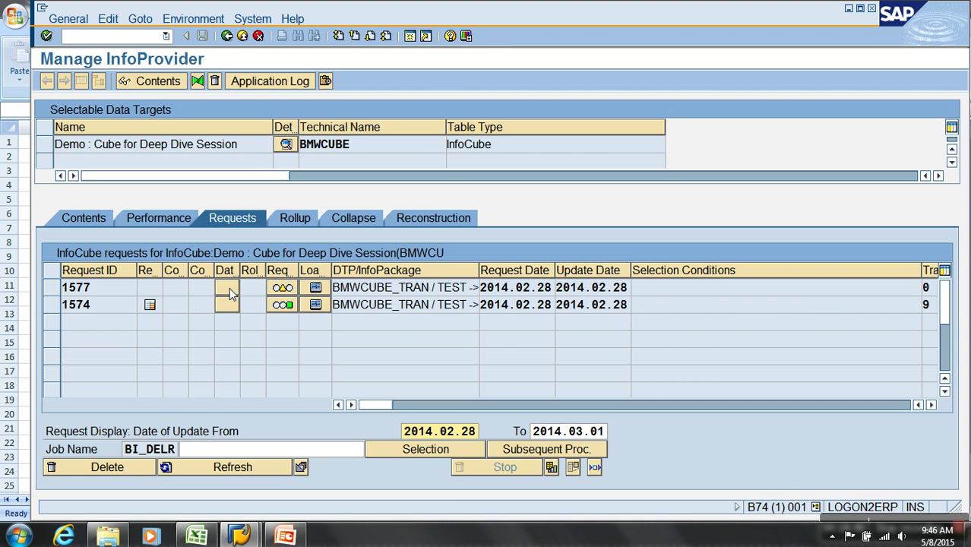
click(281, 293)
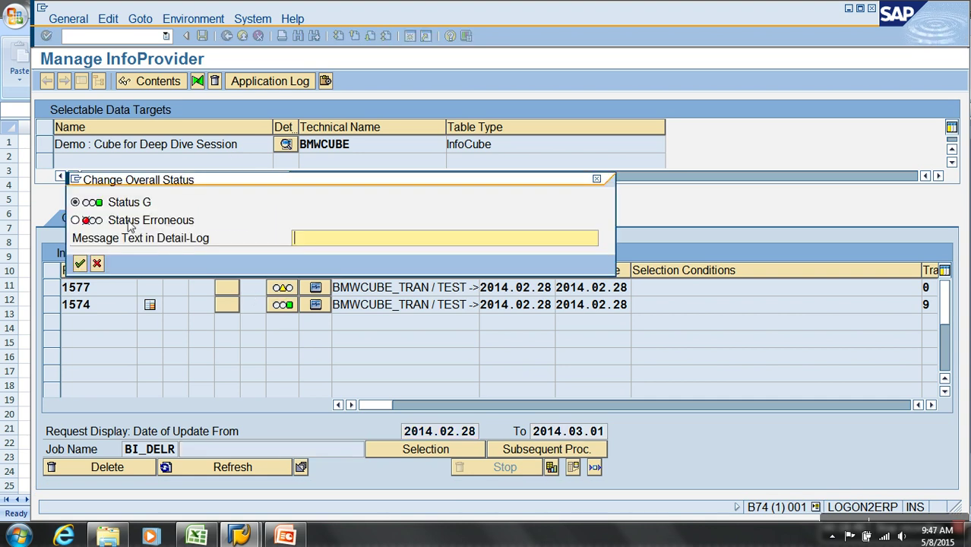
click(124, 223)
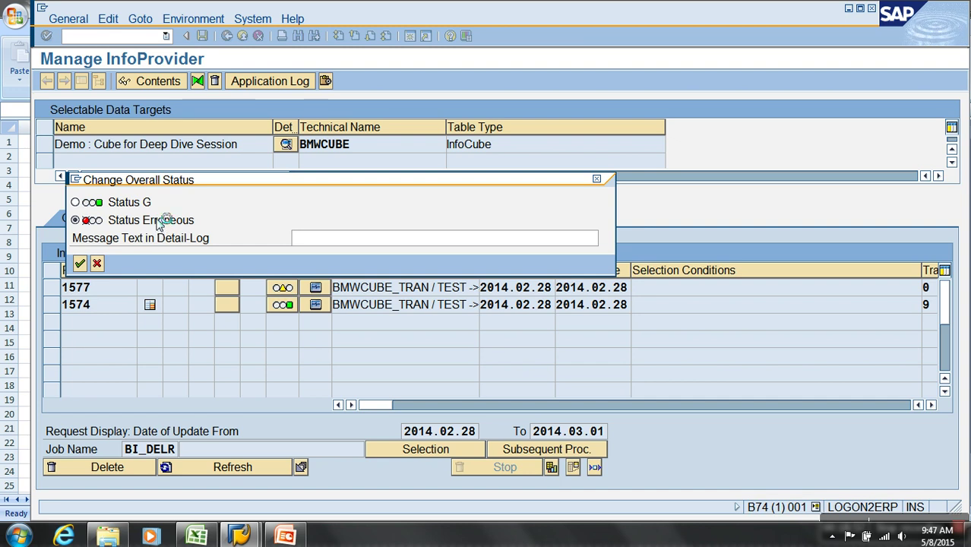
drag(209, 185, 370, 151)
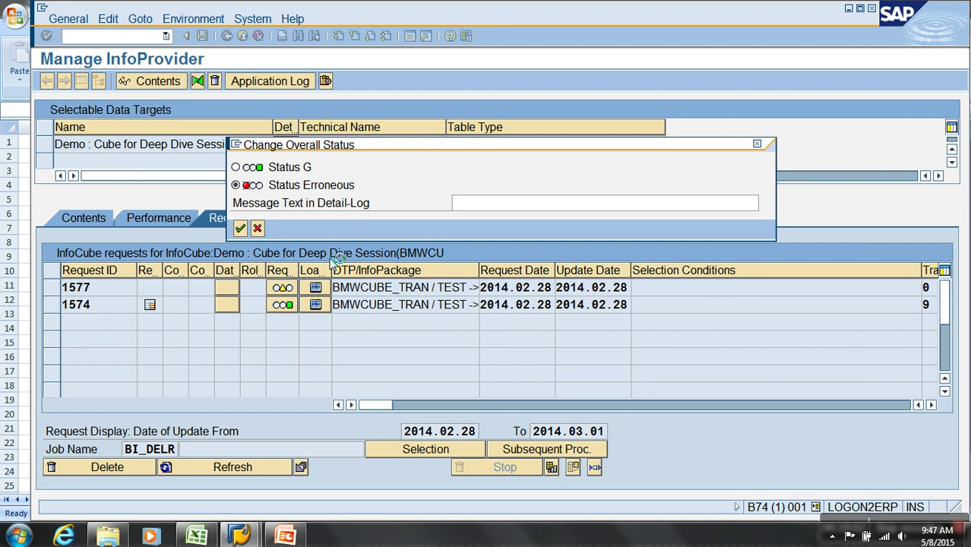
mouse_move(348, 150)
mouse_down()
mouse_move(248, 171)
mouse_move(348, 168)
mouse_up()
Stop the transaction stuck on the status change and restart the Data Warehousing Workbench with rsa1
click(237, 164)
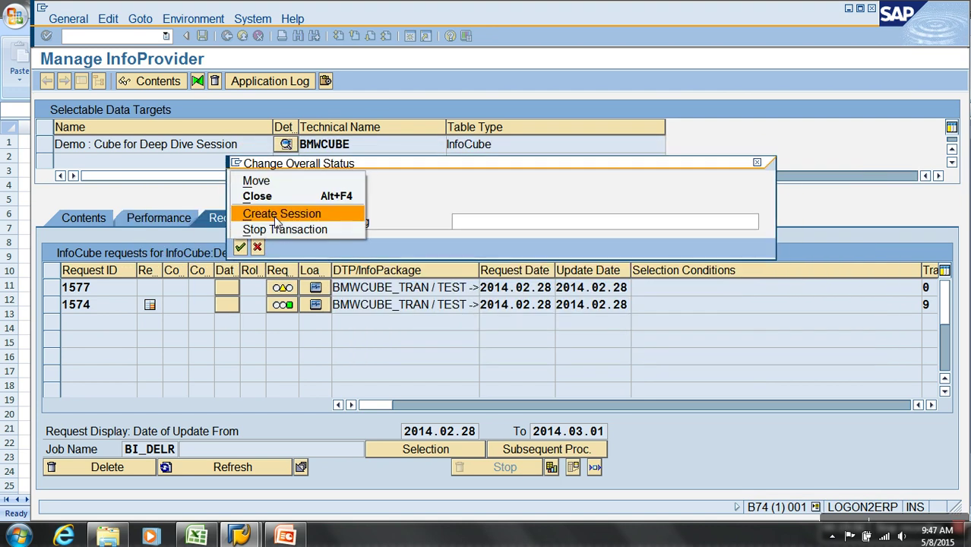
click(277, 226)
text(rsa1)
key(Return)
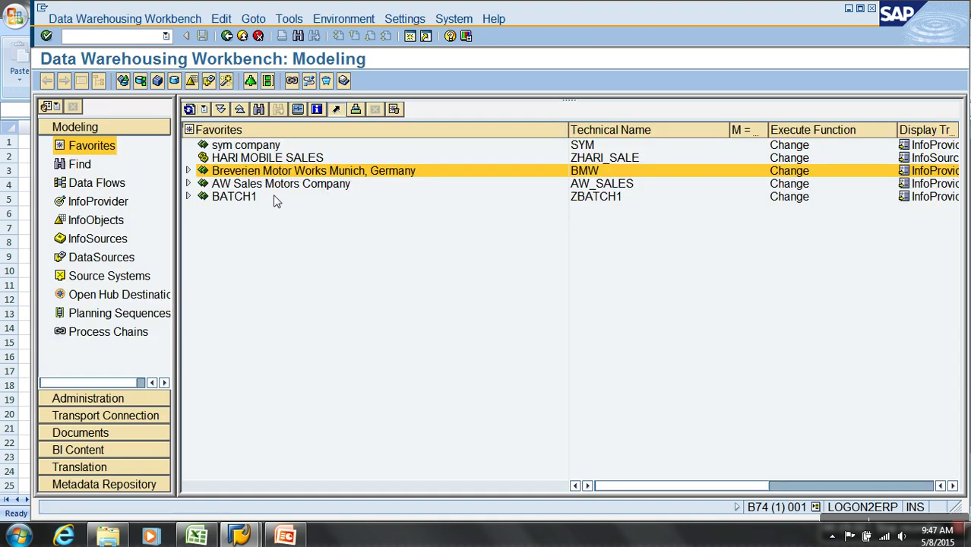
Manage the Deep Dive Examples cube BMWCUBE and check the status and transferred records of its requests
click(189, 171)
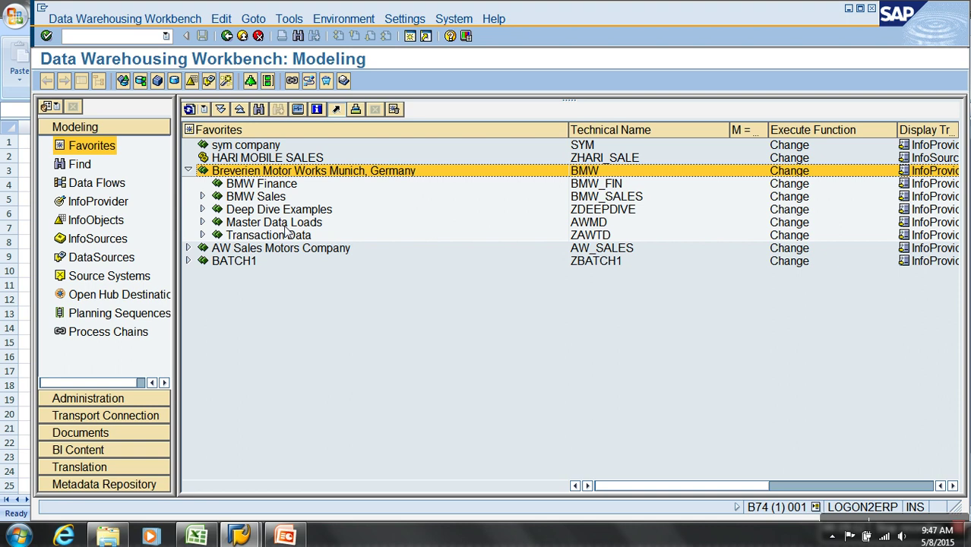
click(202, 210)
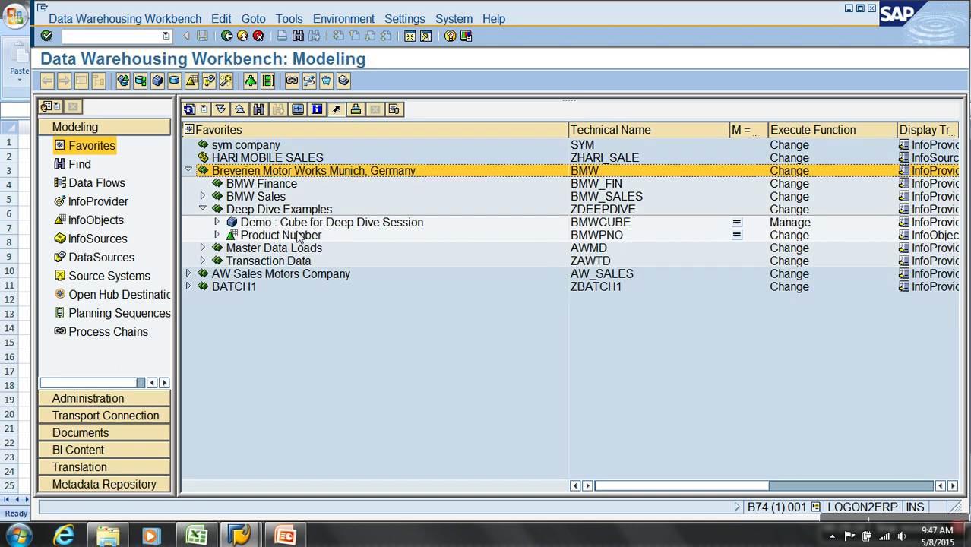
click(283, 222)
right_click(283, 222)
click(346, 382)
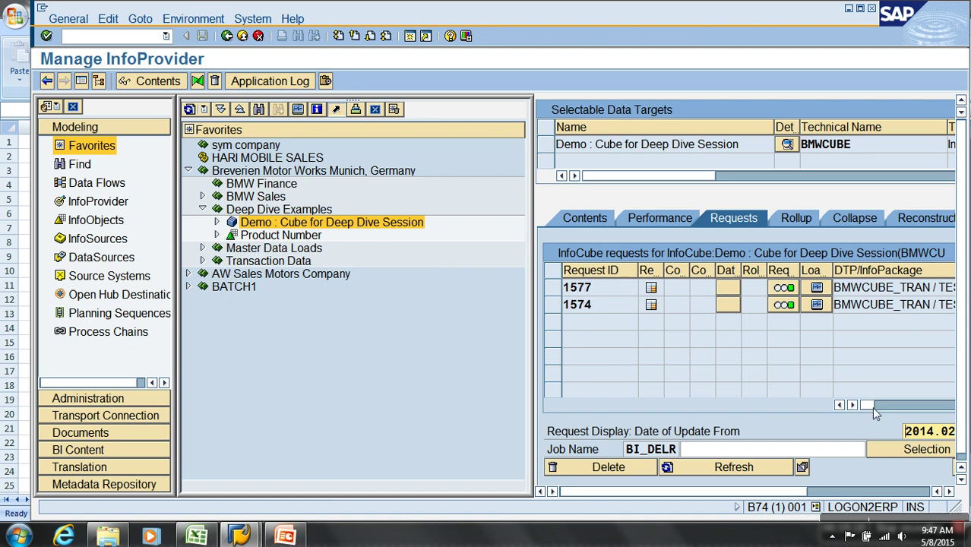
click(895, 407)
drag(896, 408, 922, 403)
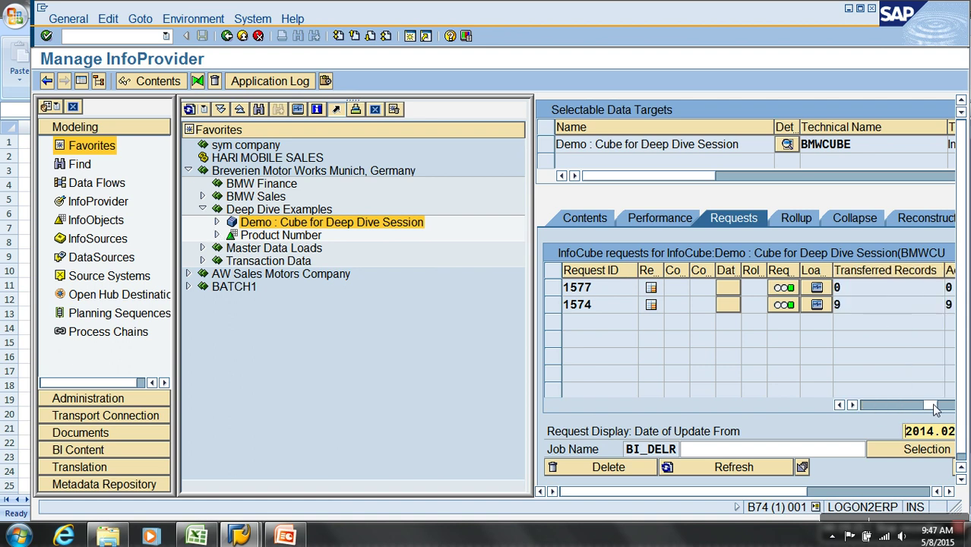
Reopen the DTP BMWCUBE_TRAN / TEST -> BMWCUBE from the cube's Data Transfer Processes and show it in full screen
click(217, 222)
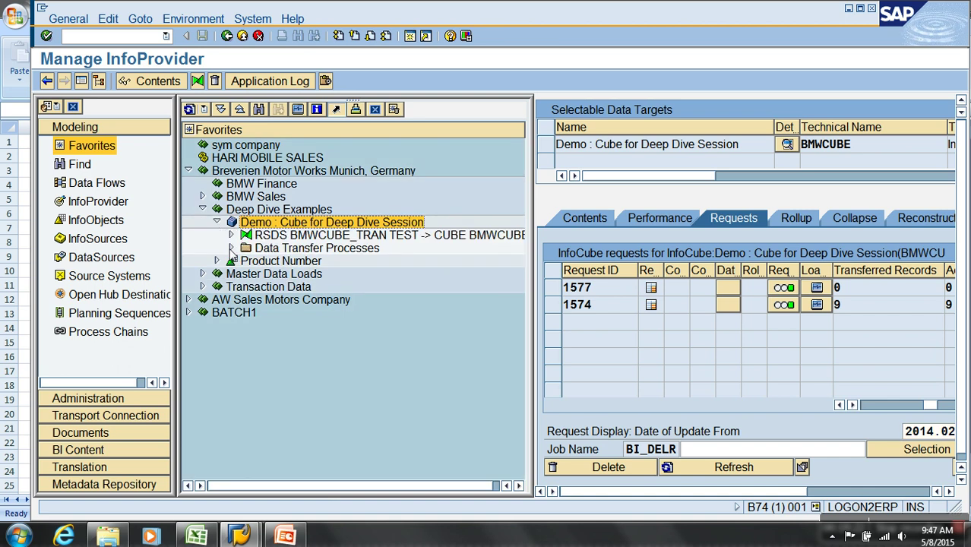
click(231, 247)
click(326, 262)
double_click(325, 262)
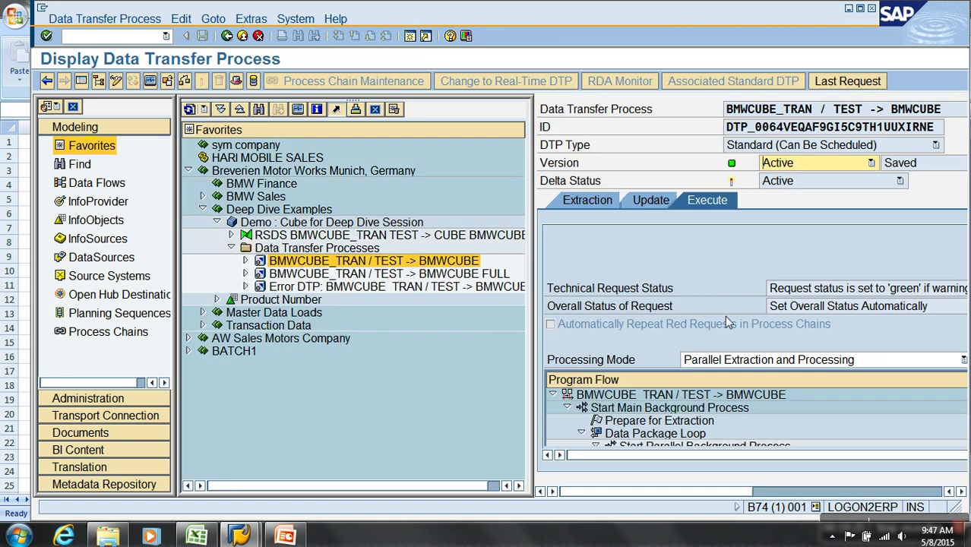
click(78, 84)
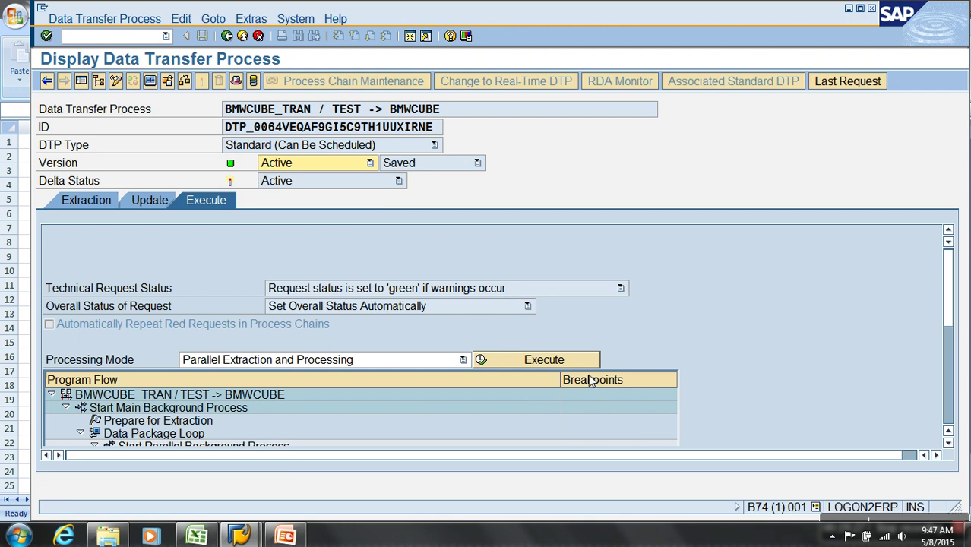
Execute the DTP in parallel mode, display and refresh its request monitor, and expand the substeps of Data Package 1
click(568, 360)
click(297, 308)
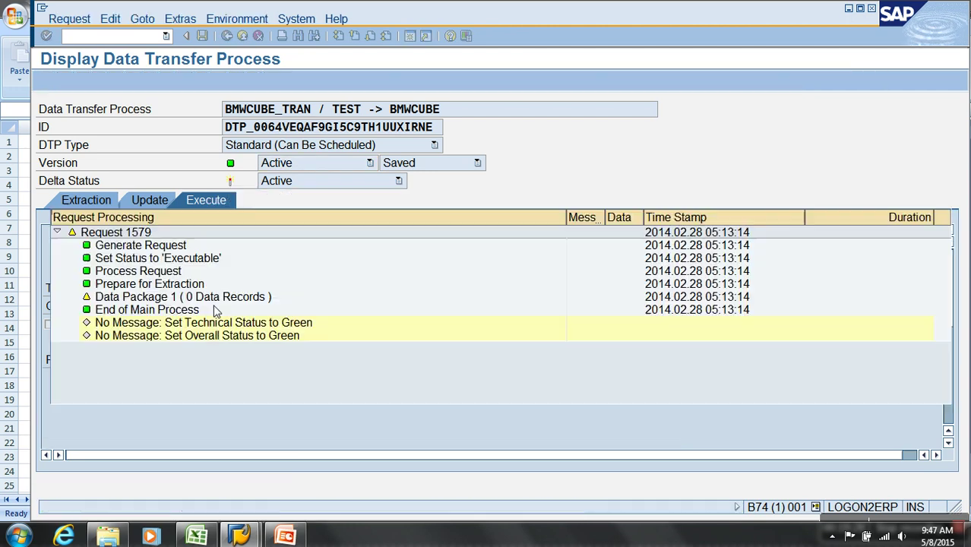
click(99, 82)
click(98, 82)
click(71, 297)
scroll(281, 317, down, 1)
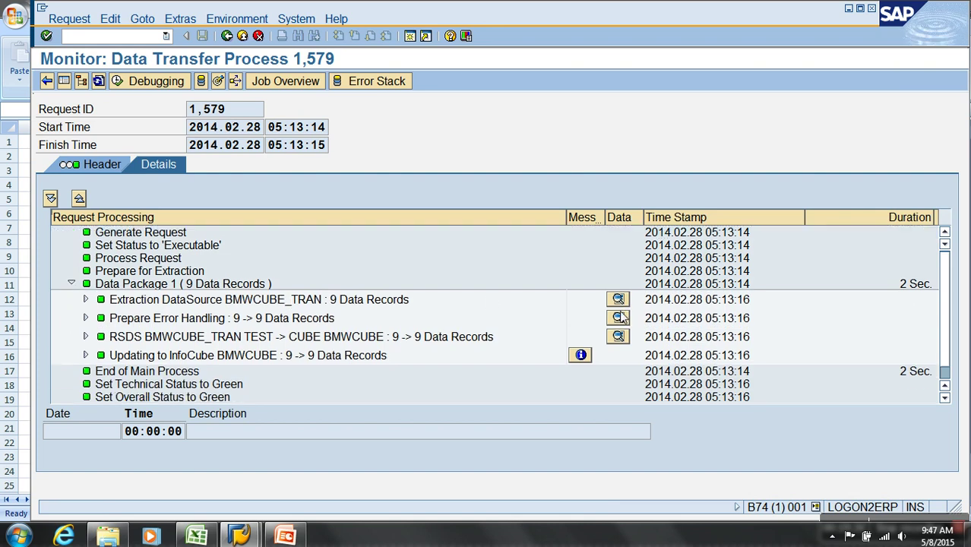
Examine the temporary storage records after the DataSource extraction, Prepare Error Handling and RSDS transformation substeps, including all transformed fields
click(238, 301)
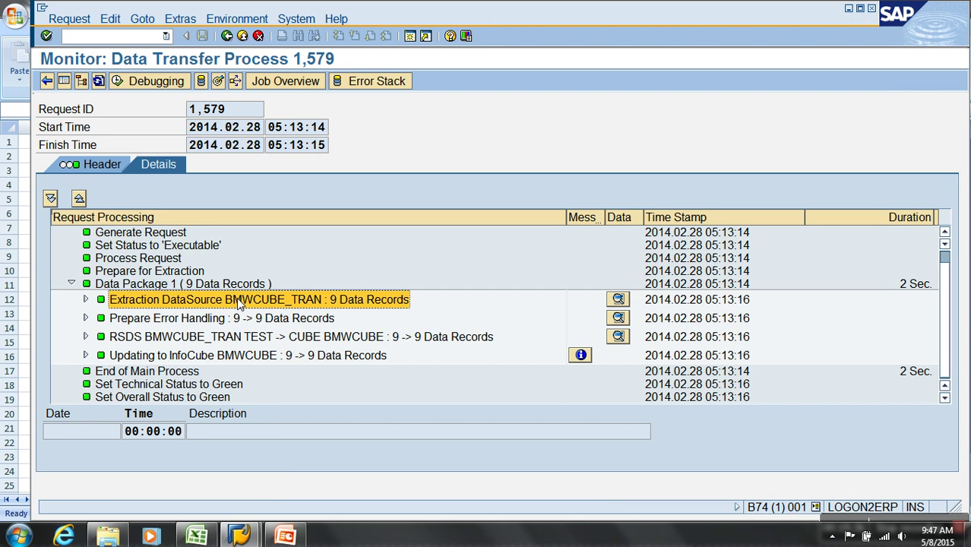
click(617, 300)
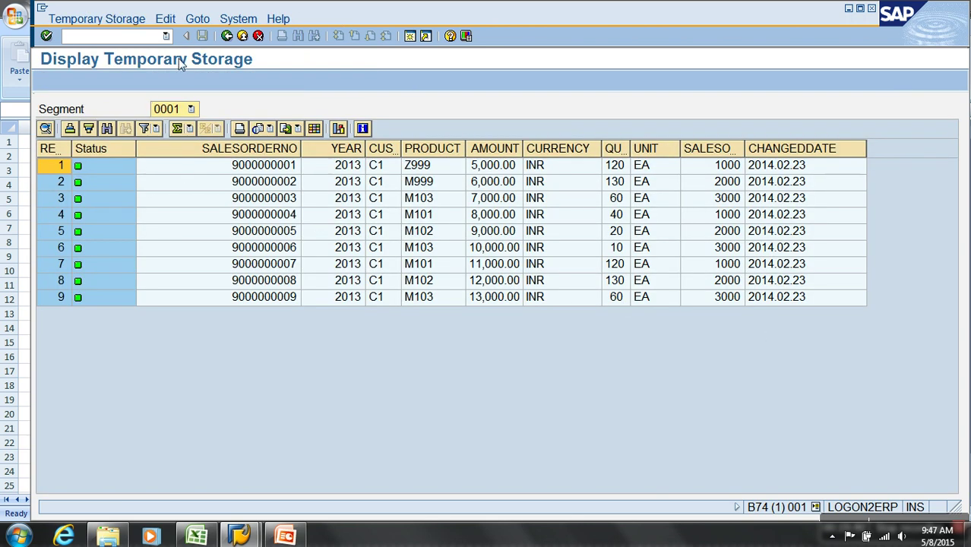
click(226, 38)
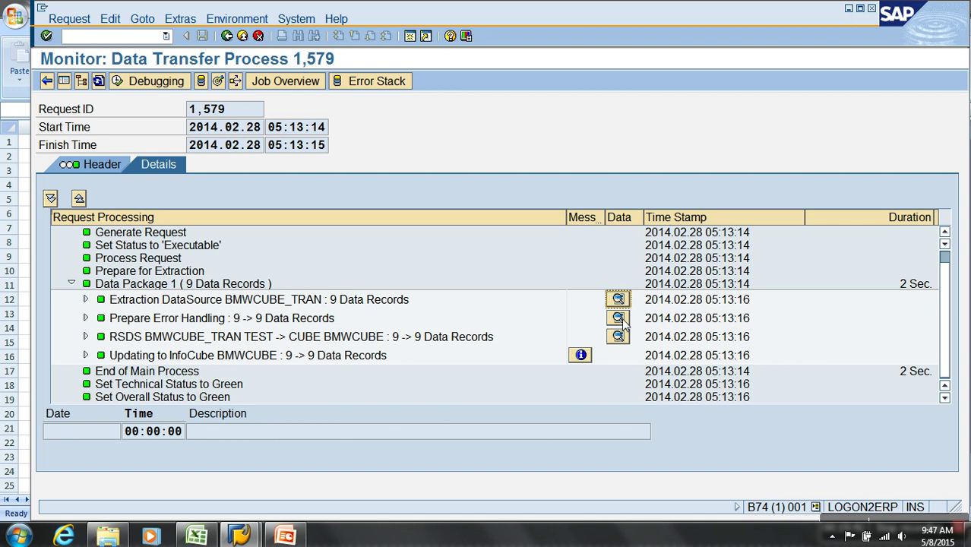
click(619, 319)
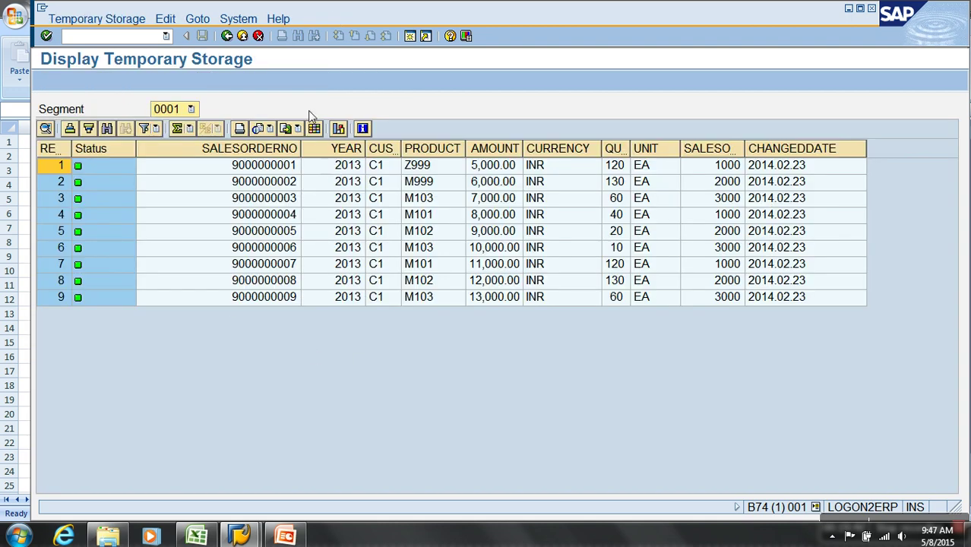
click(227, 36)
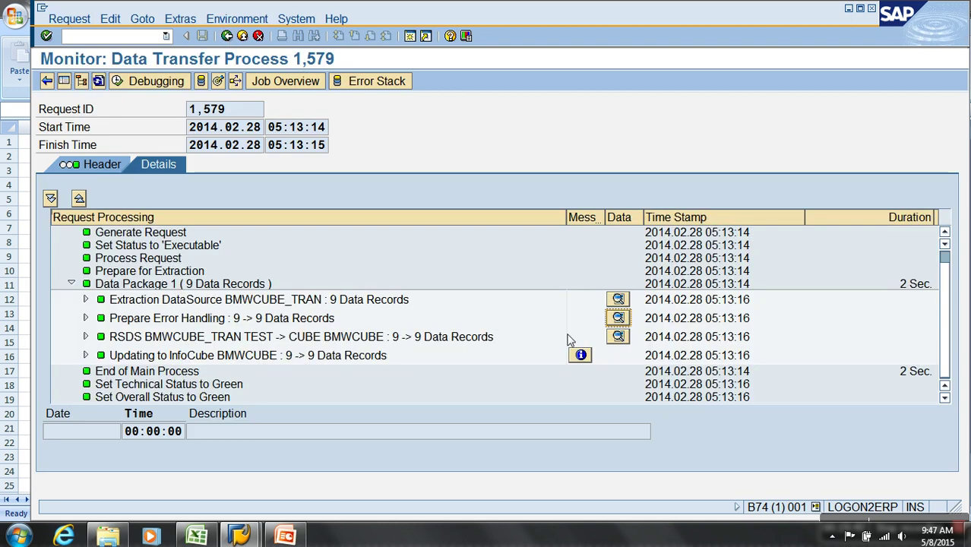
click(618, 337)
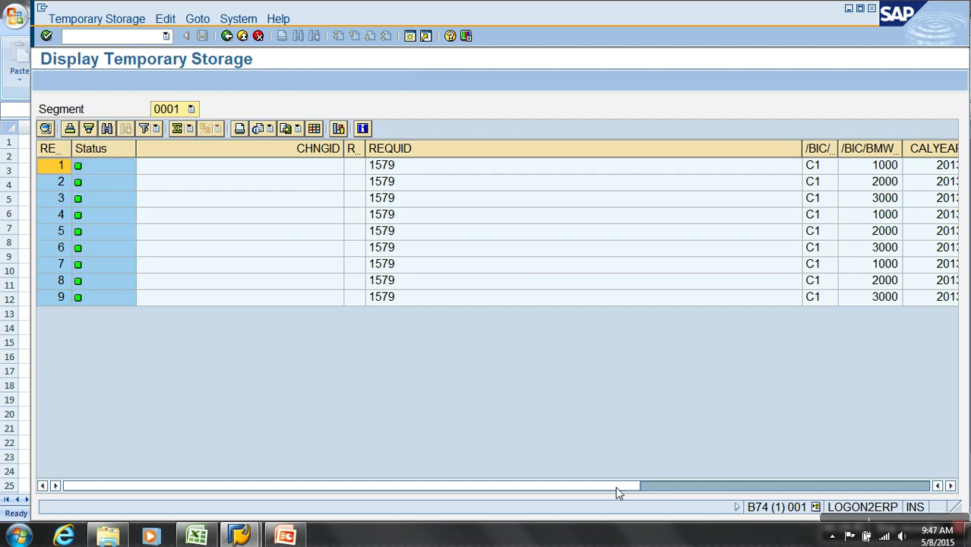
click(617, 487)
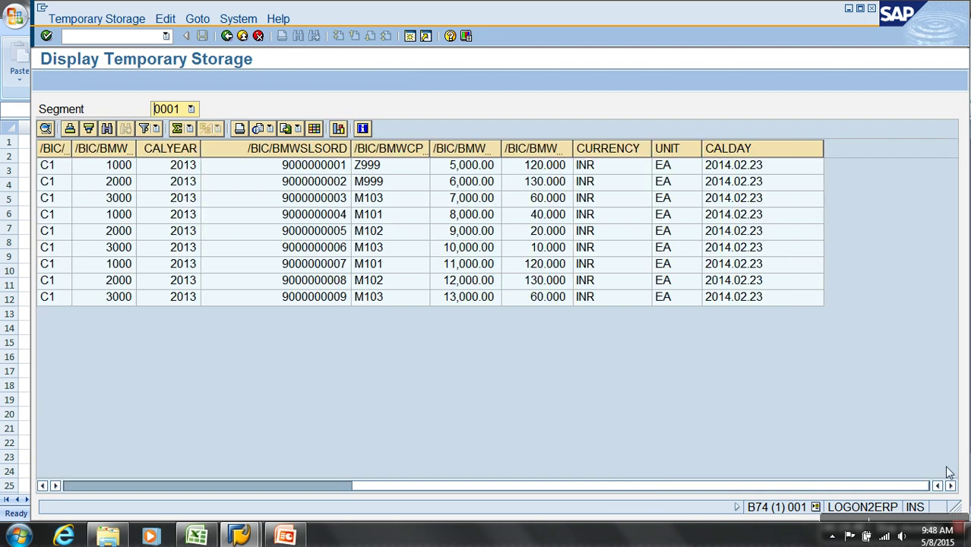
click(242, 37)
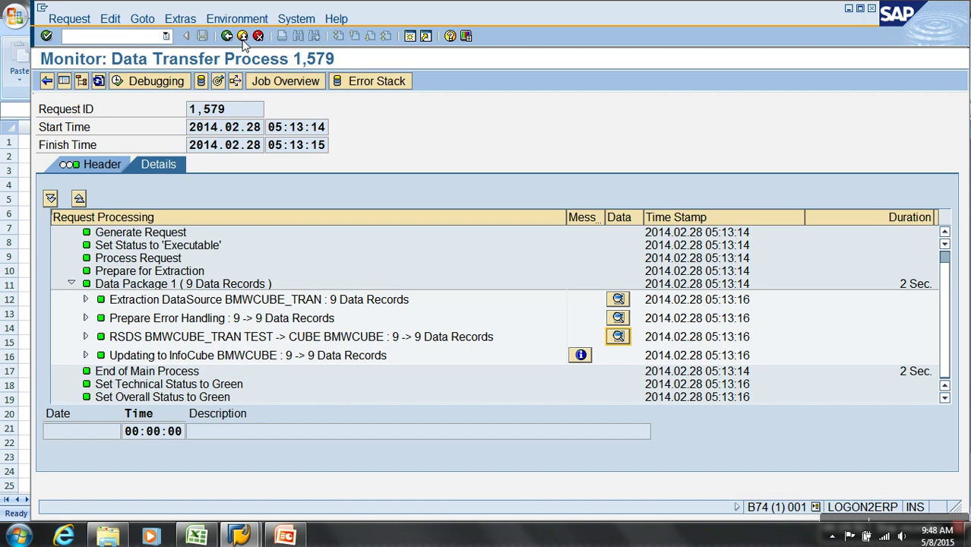
Leave the request monitor and reopen the DTP BMWCUBE_TRAN / TEST -> BMWCUBE in full screen
click(243, 36)
double_click(373, 263)
click(82, 82)
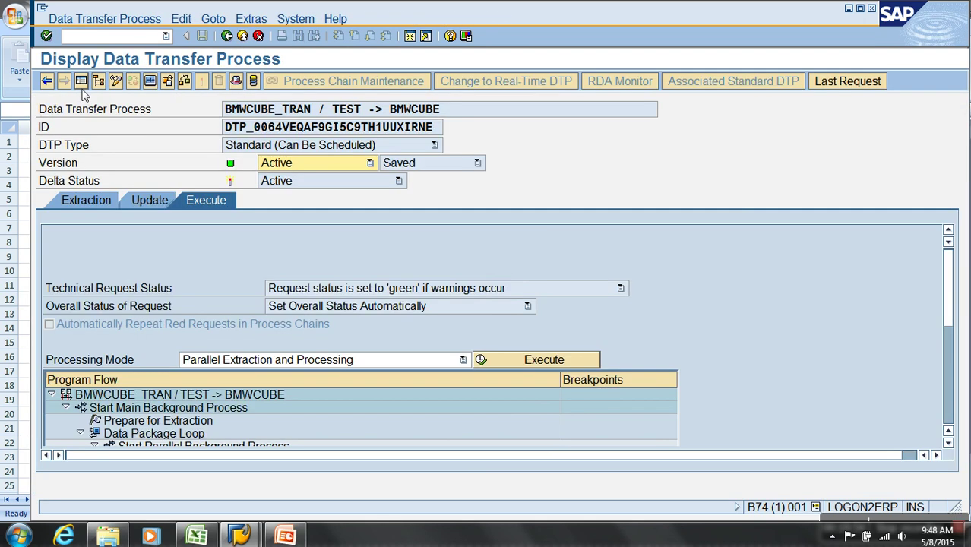
Switch the DTP BMWCUBE_TRAN / TEST -> BMWCUBE to change mode and activate it again
click(116, 81)
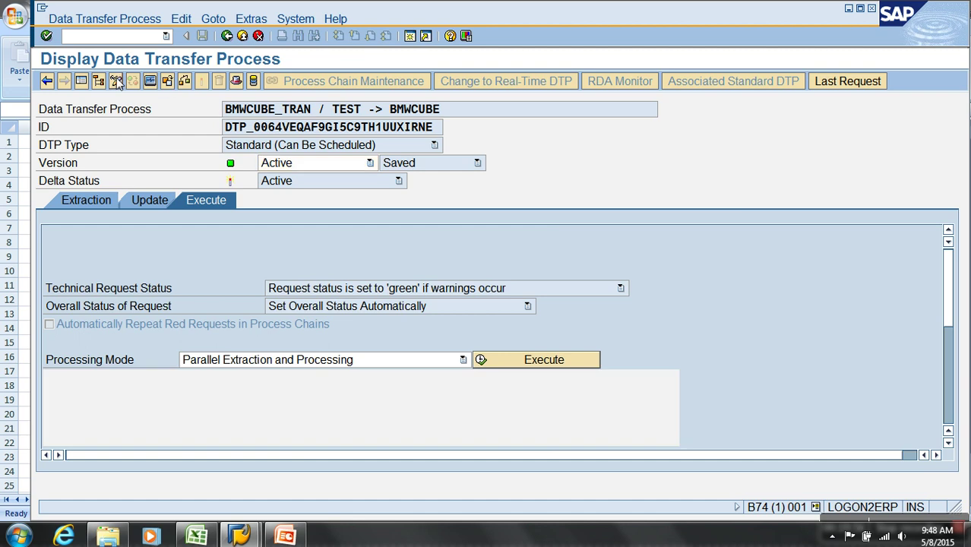
click(213, 19)
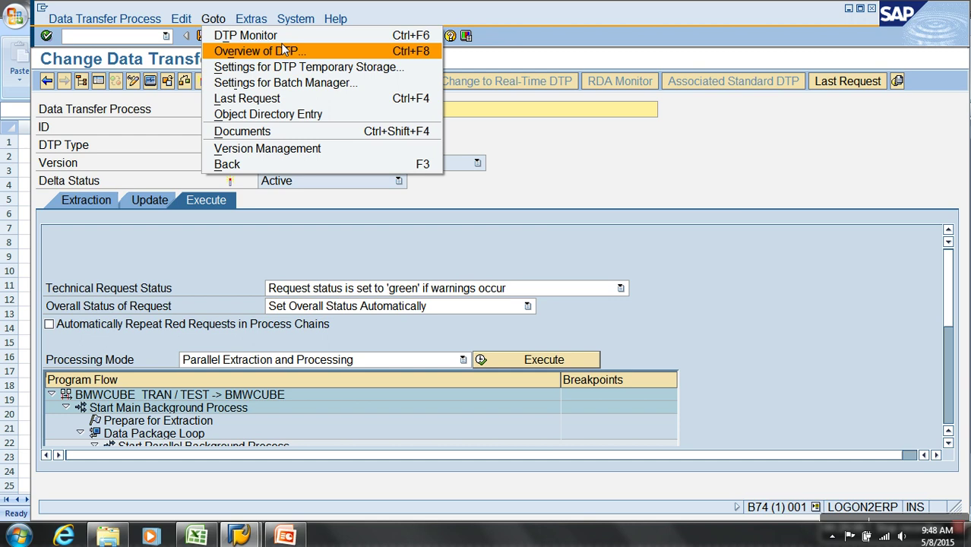
mouse_move(262, 21)
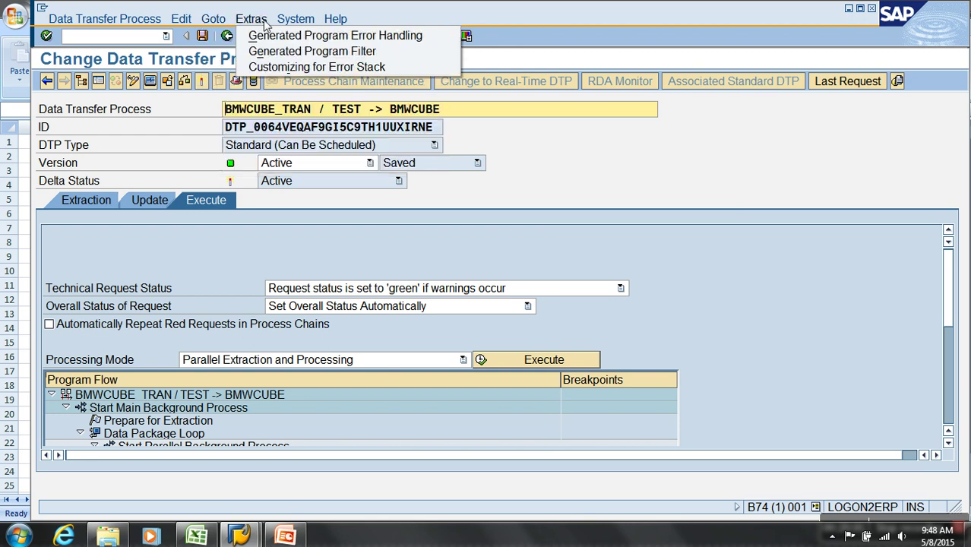
click(623, 199)
click(201, 81)
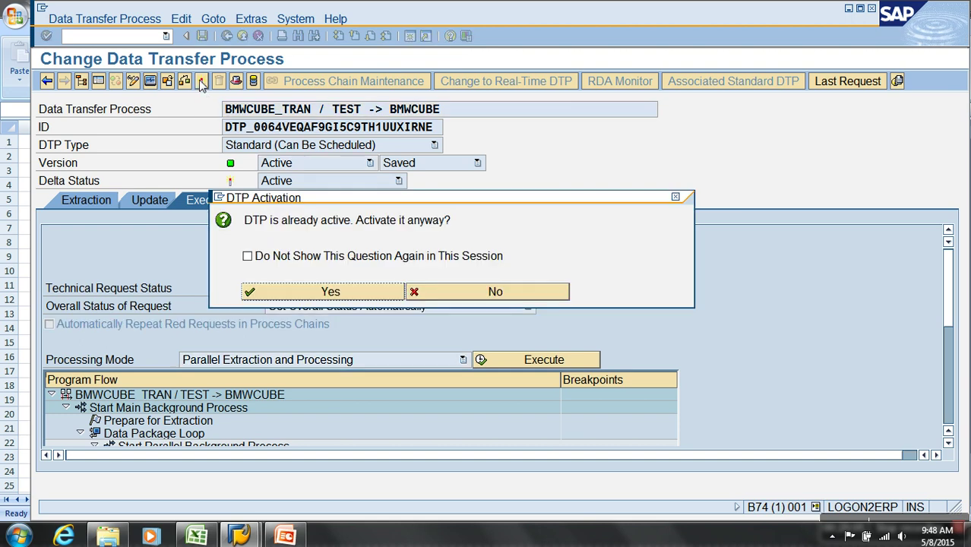
click(343, 293)
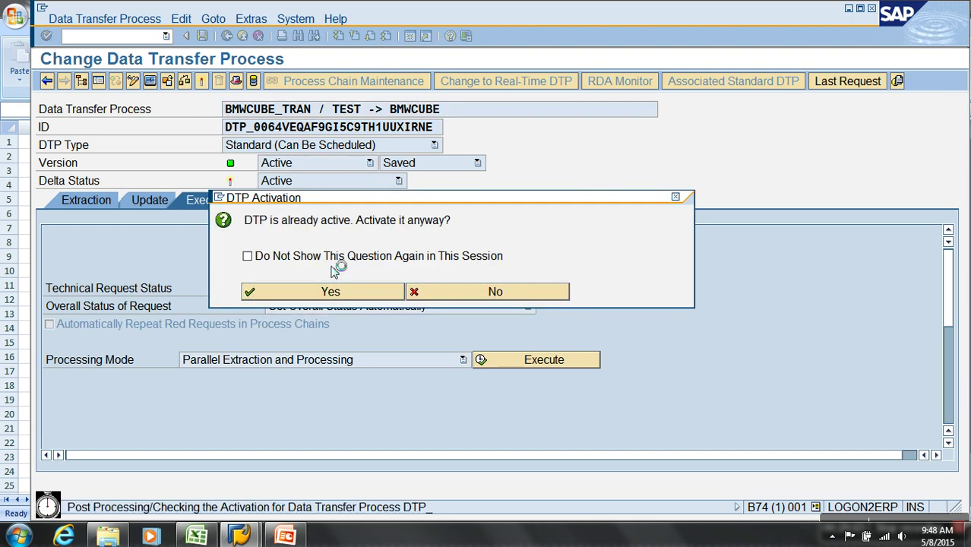
Show the DTP's update settings and examine its generated error handling program, then return to the DTP
click(152, 201)
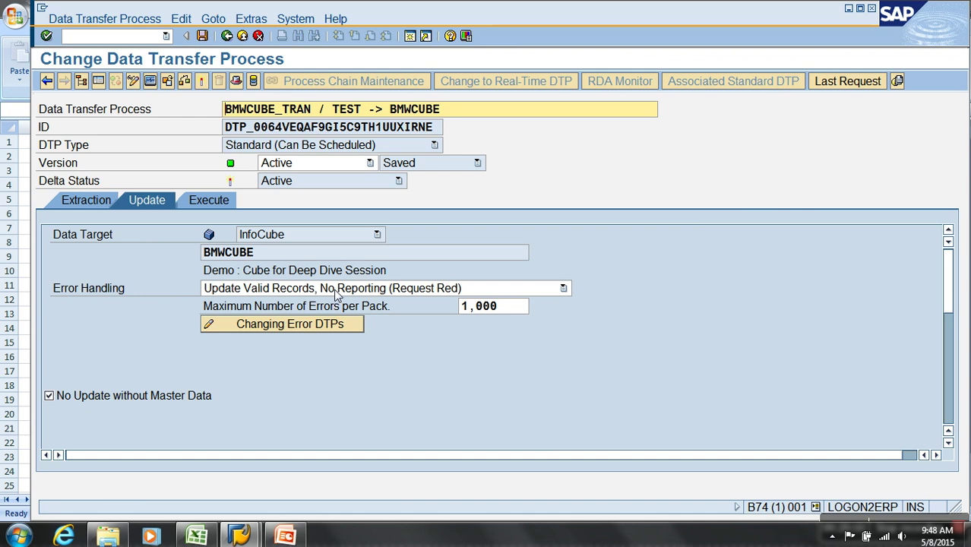
click(258, 23)
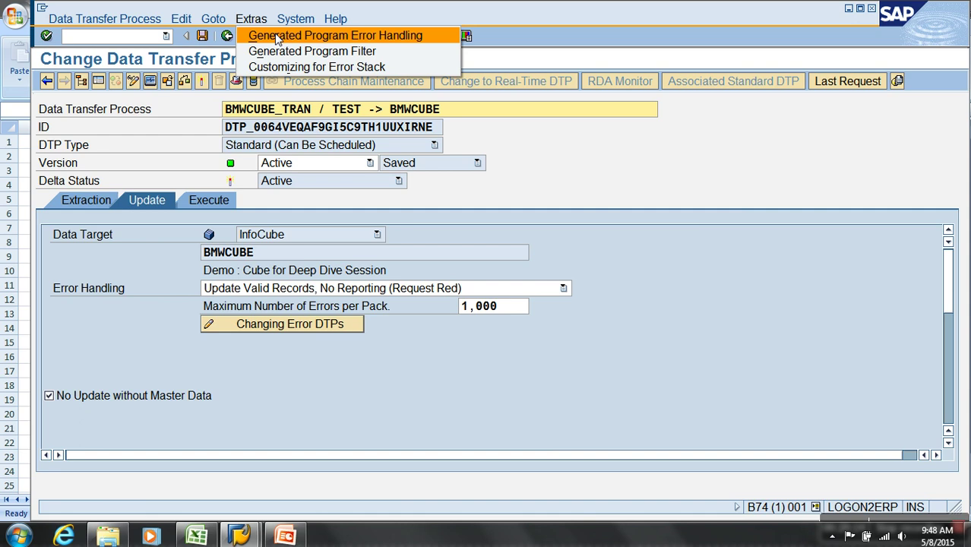
click(328, 38)
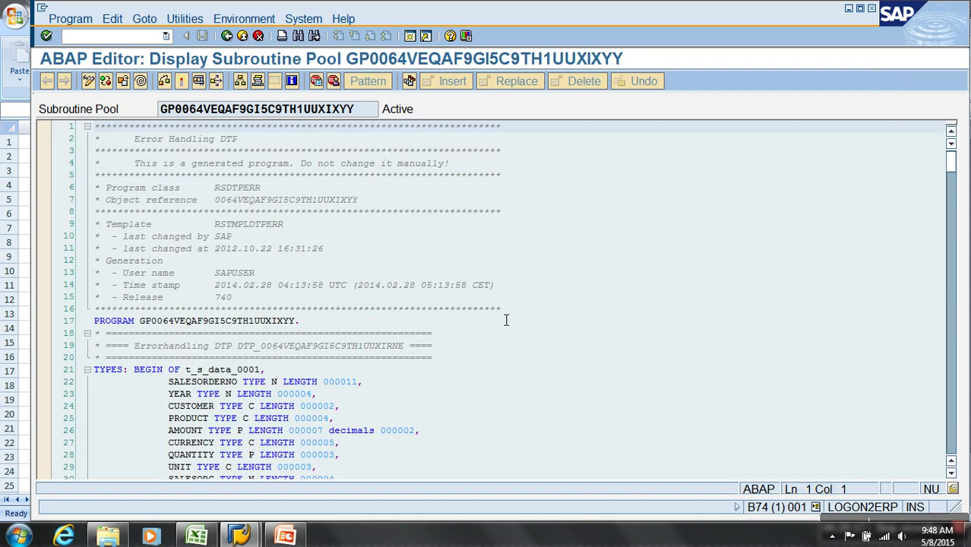
scroll(507, 320, down, 8)
scroll(507, 320, down, 20)
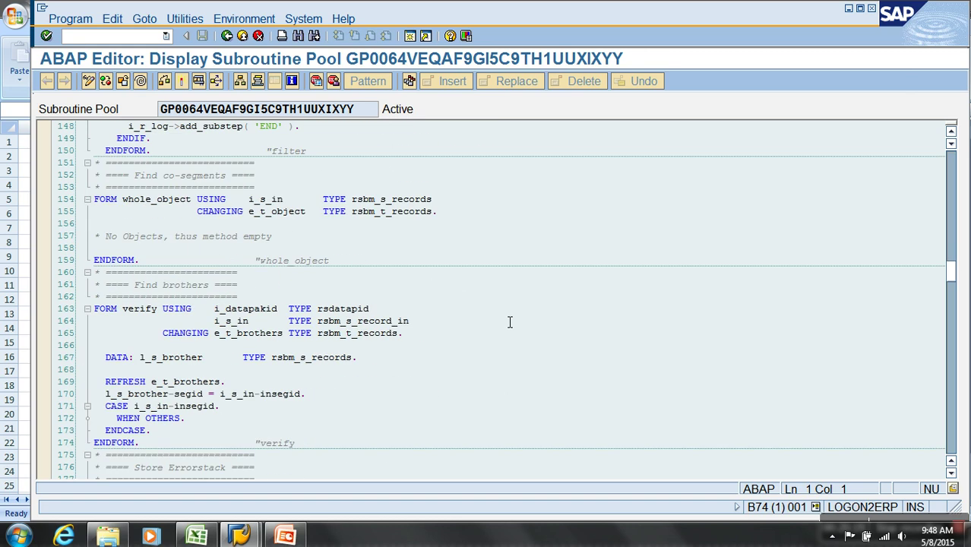
scroll(510, 328, down, 20)
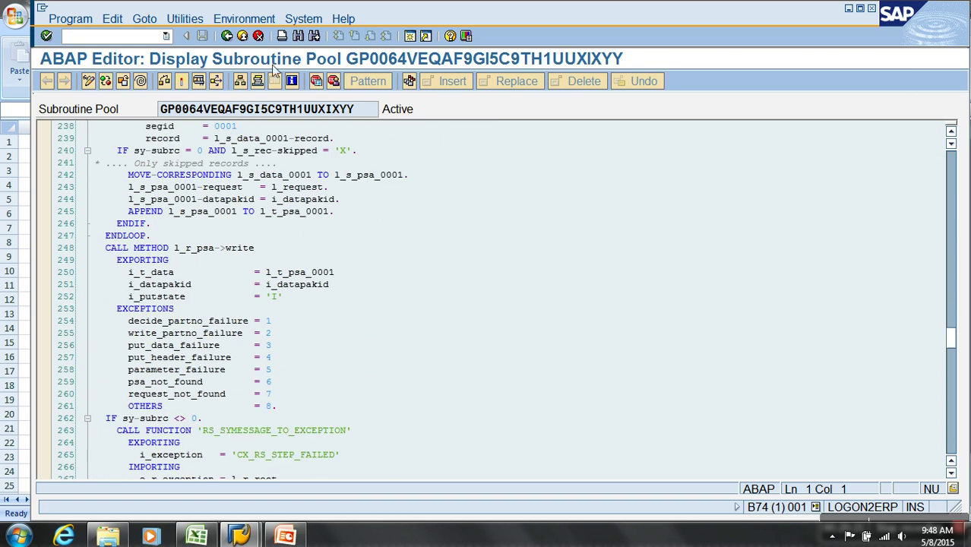
click(227, 36)
Examine the DTP's generated filter program and return to the DTP
click(250, 18)
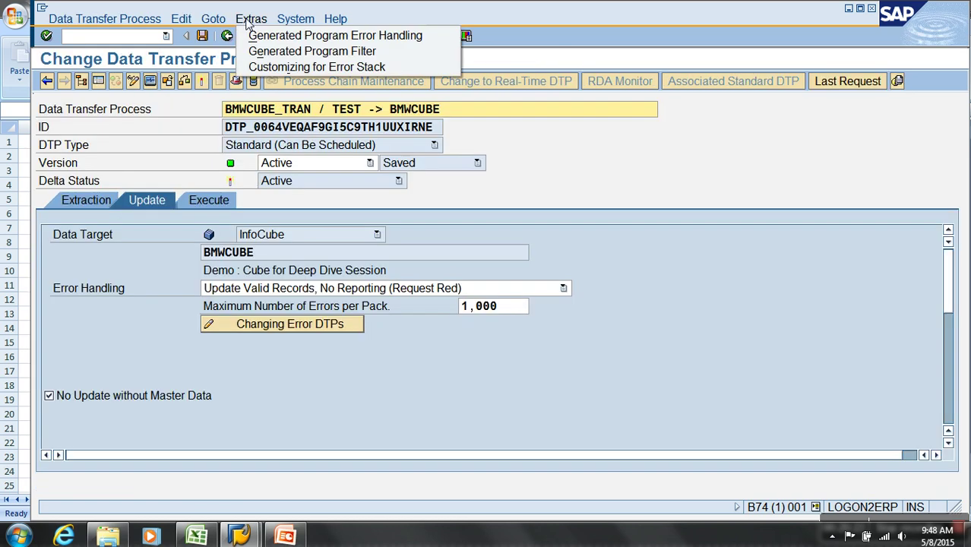
click(287, 51)
scroll(387, 296, down, 15)
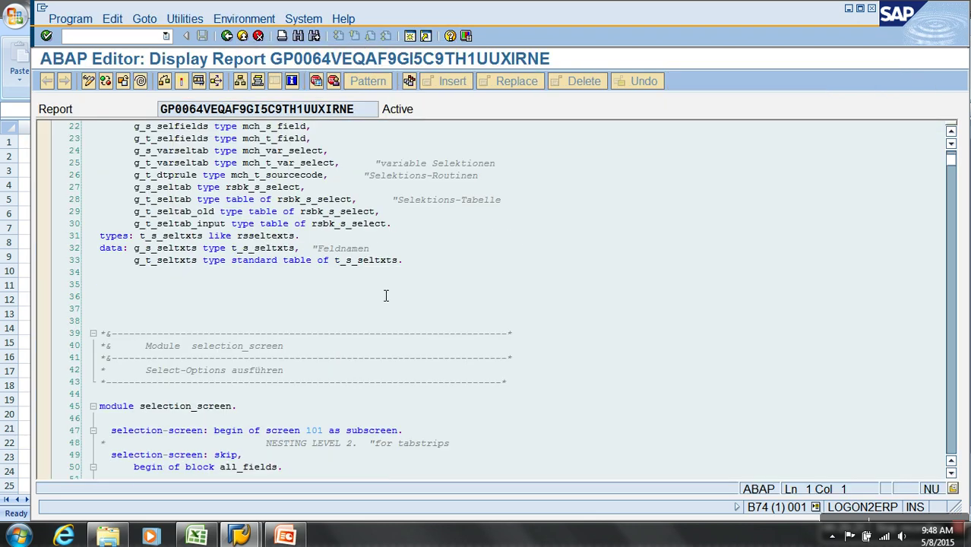
scroll(395, 304, down, 20)
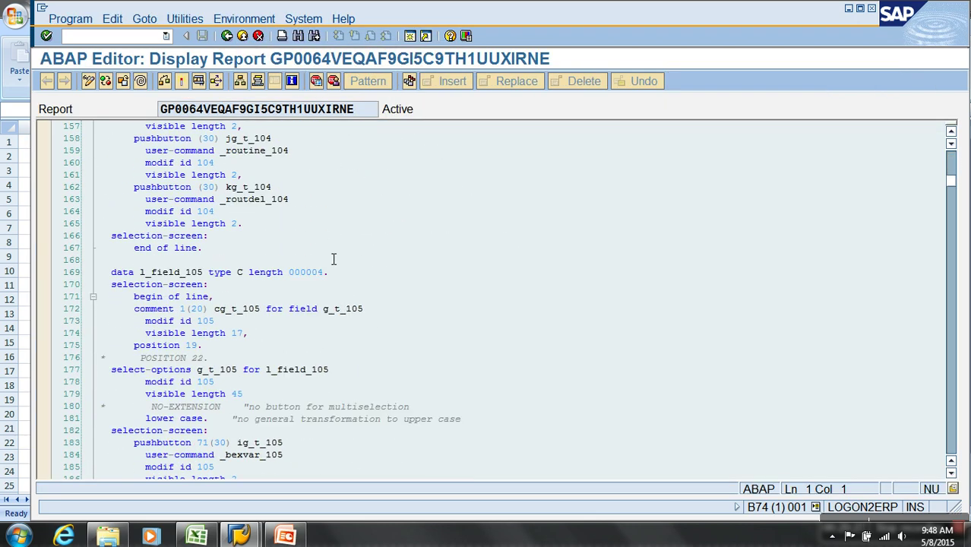
click(227, 36)
click(250, 18)
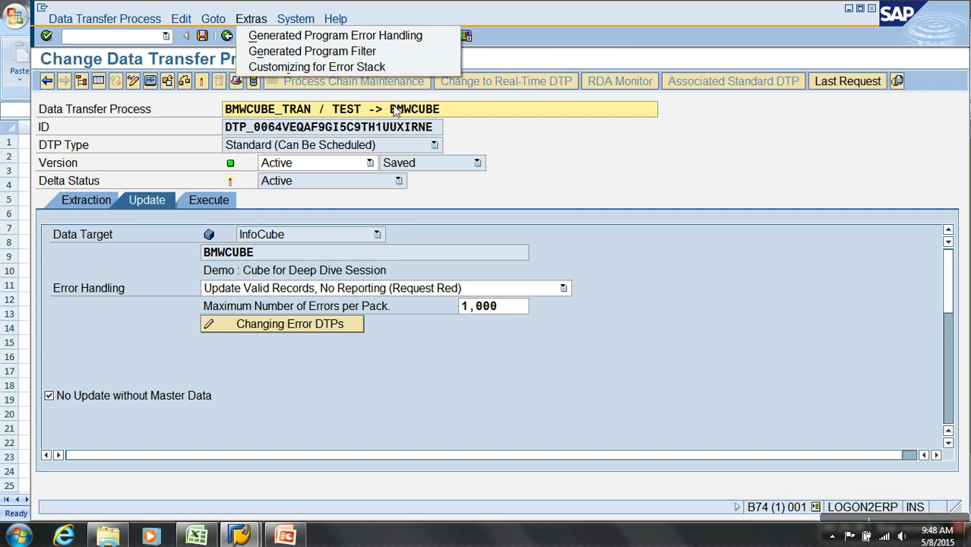
click(583, 188)
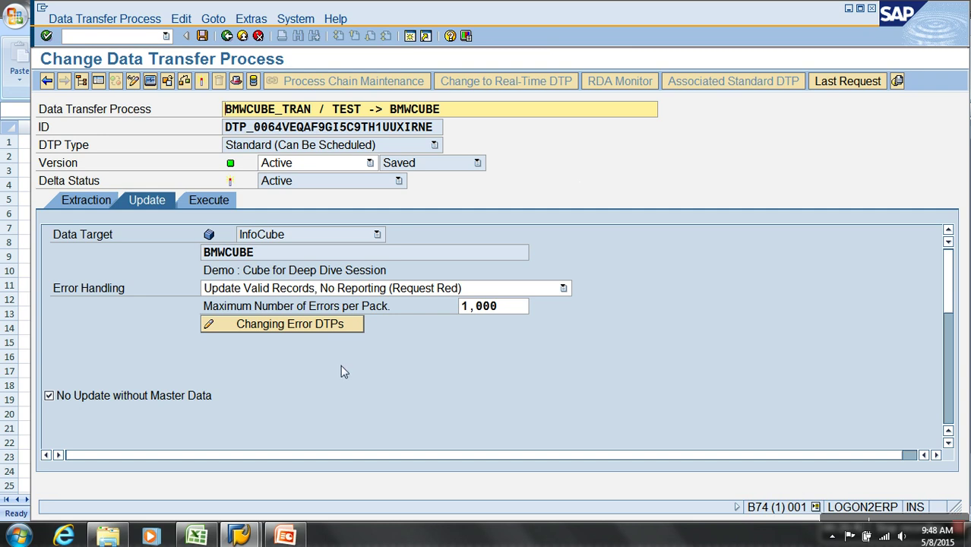
Open s1errorfile from the desktop and set the CHANGEDDATE in cell J2 to the invalid date 20141323
key(super+d)
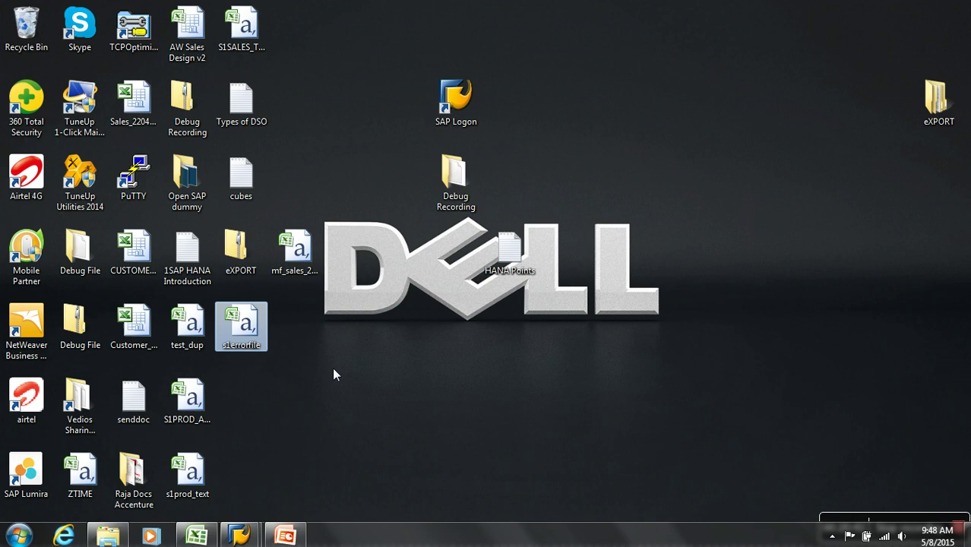
double_click(254, 329)
click(471, 157)
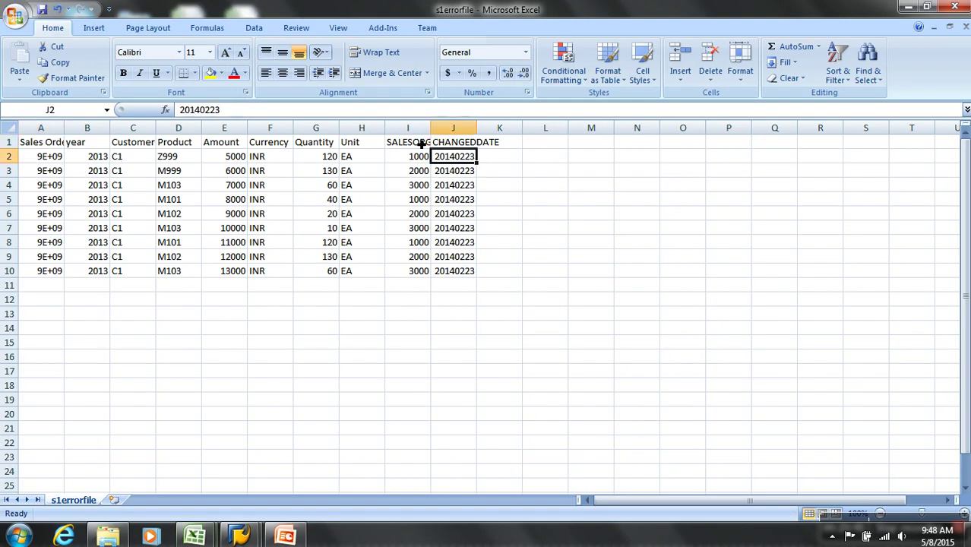
click(212, 111)
key(BackSpace)
key(BackSpace)
text(13)
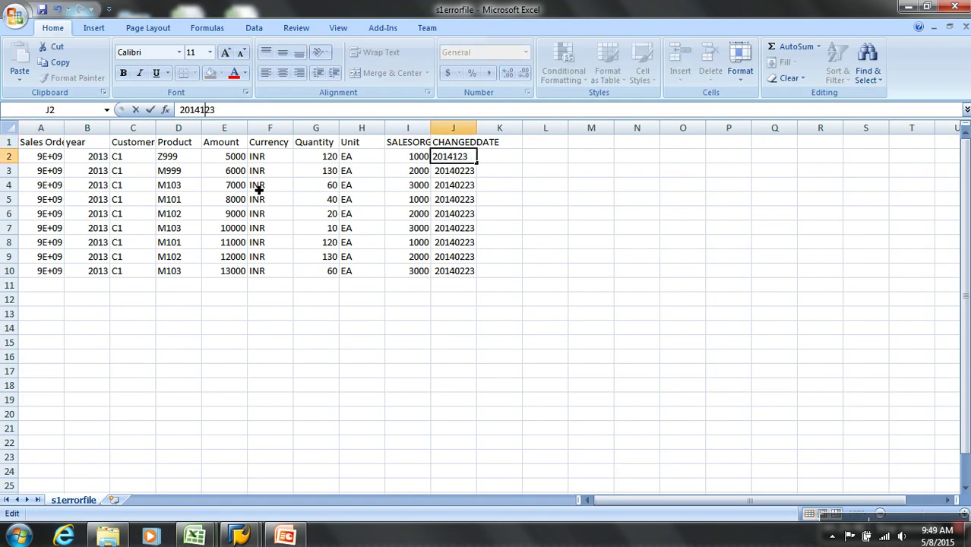
click(319, 244)
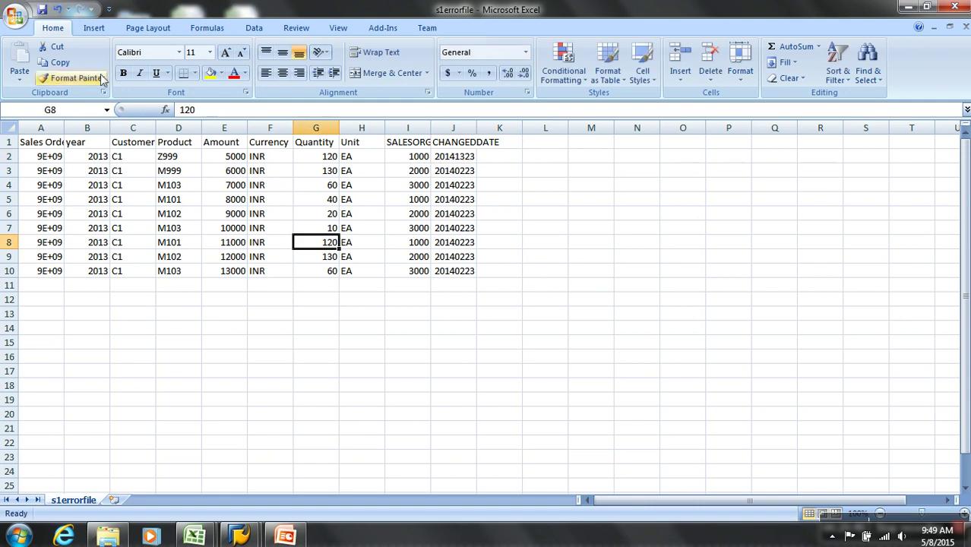
Save s1errorfile, keeping the CSV format, and close it
click(42, 9)
click(432, 314)
click(955, 6)
click(432, 303)
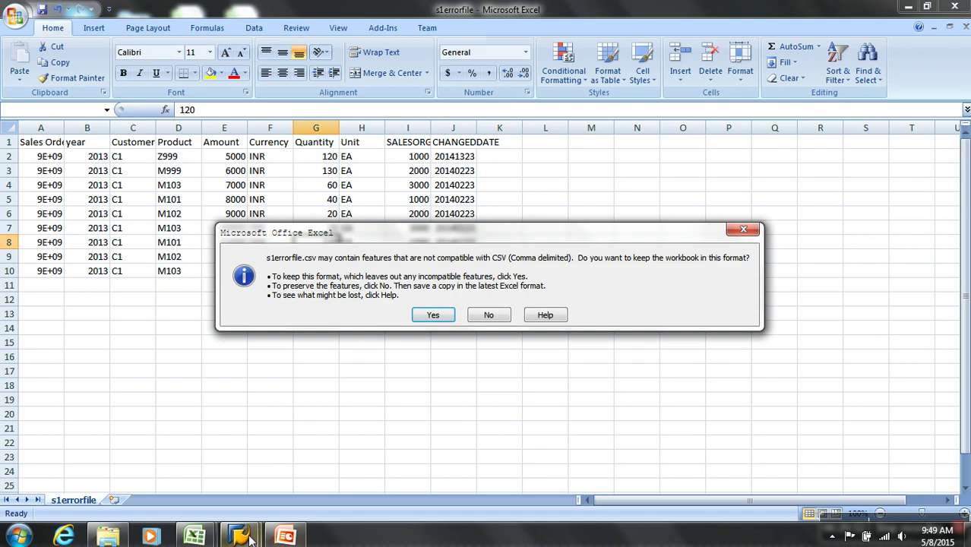
click(432, 314)
Switch back to the DTP in SAP, show its execution settings and return to the modeling tree
mouse_move(240, 537)
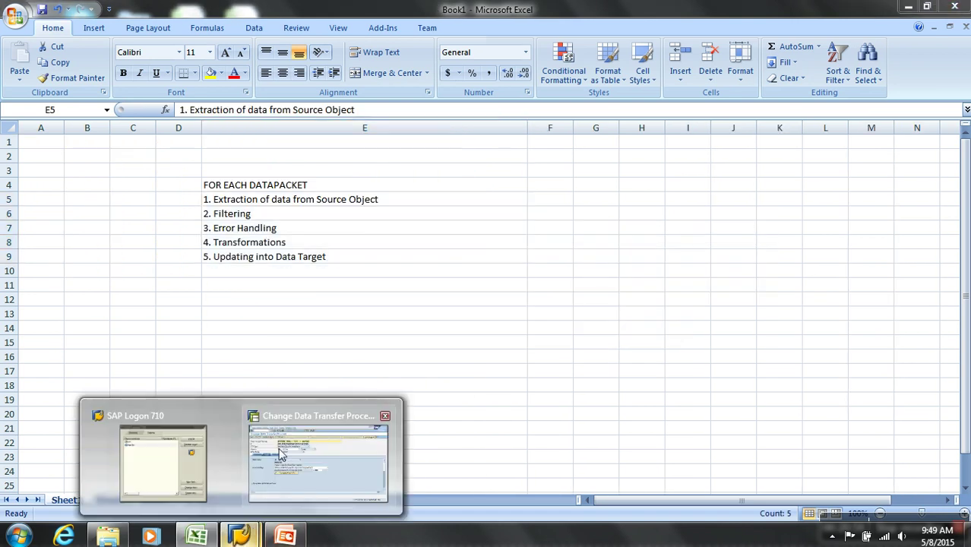
click(281, 452)
click(209, 200)
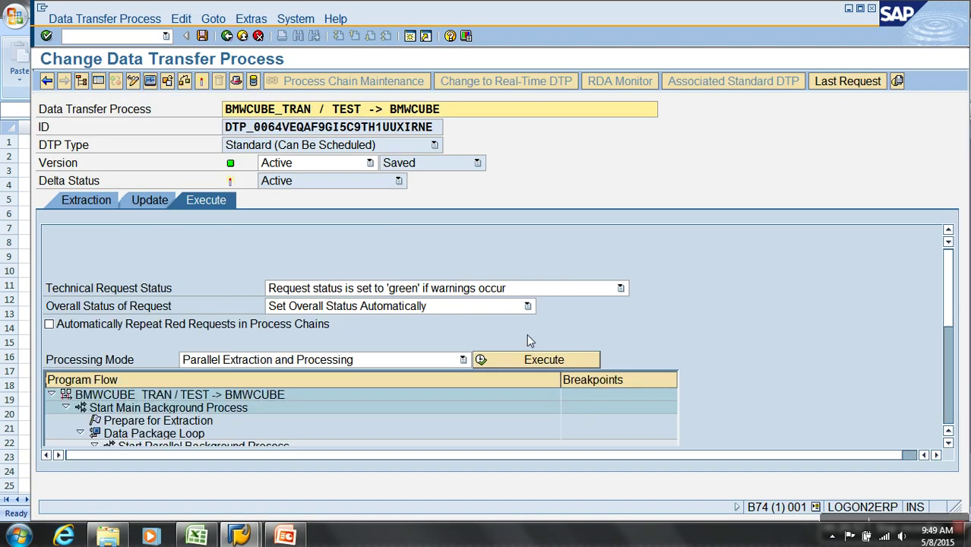
click(227, 35)
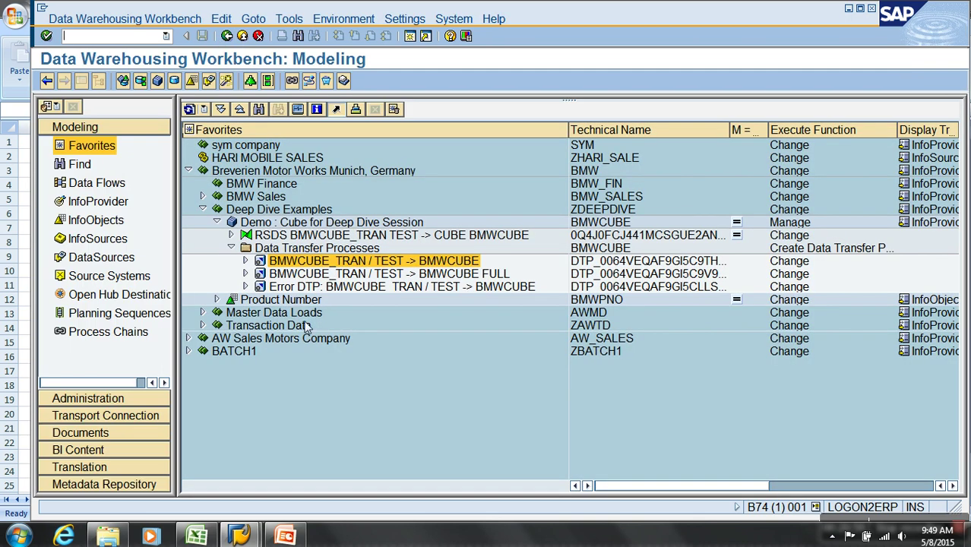
Expand the BMWCUBE_TRAN DataSource under the cube's transformation and start the InfoPackage IP BMWCUBE_TRAN - refill
click(231, 234)
click(244, 247)
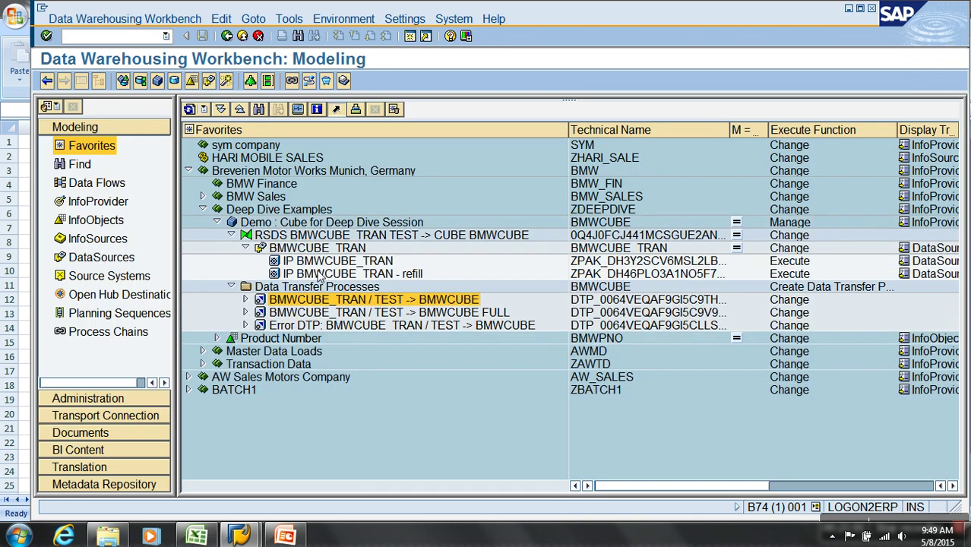
double_click(338, 261)
double_click(395, 274)
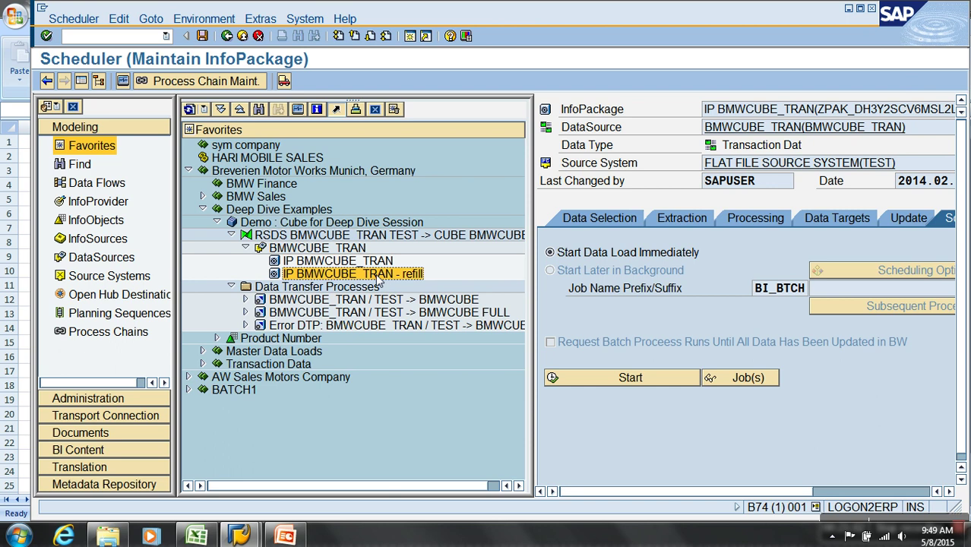
click(635, 450)
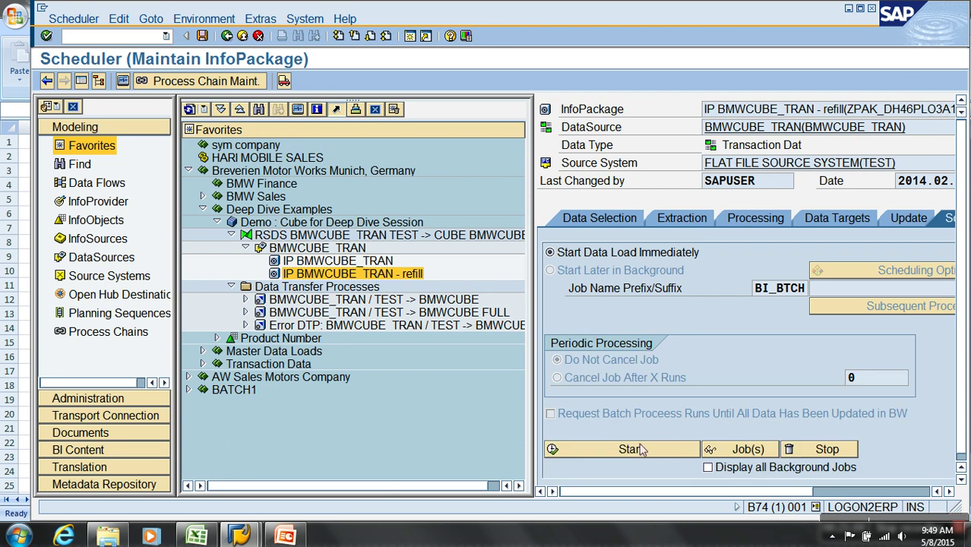
click(585, 452)
Execute the DTP BMWCUBE_TRAN / TEST -> BMWCUBE in parallel mode, then display and refresh its request monitor
double_click(384, 303)
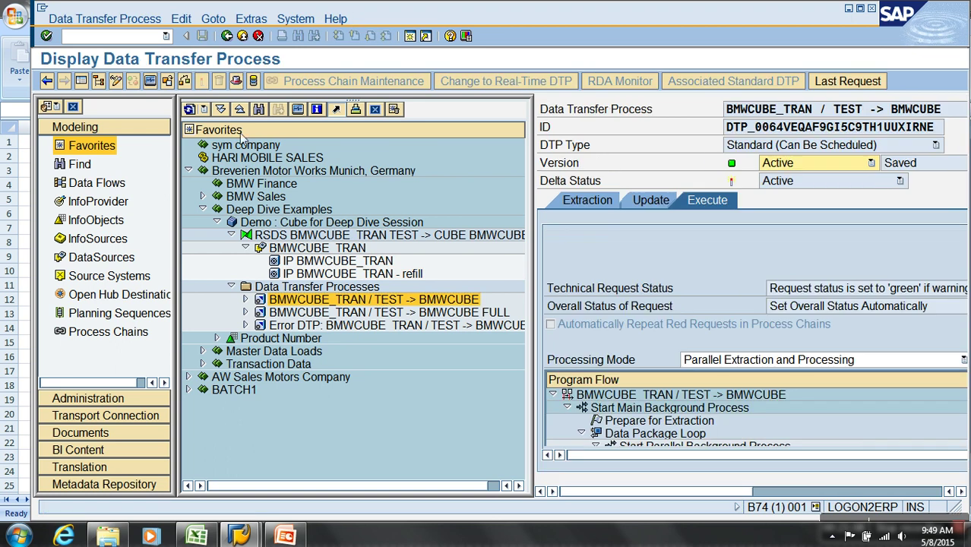
click(98, 81)
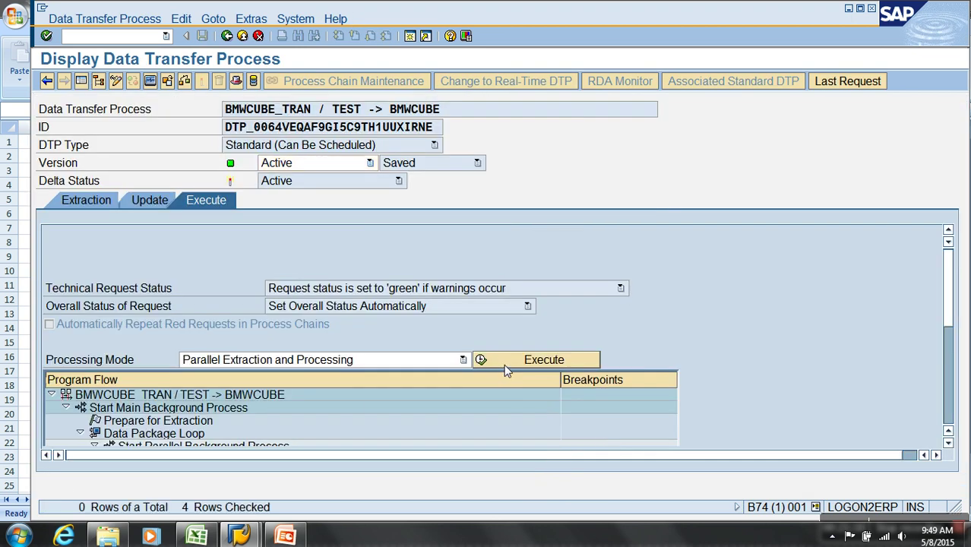
click(318, 308)
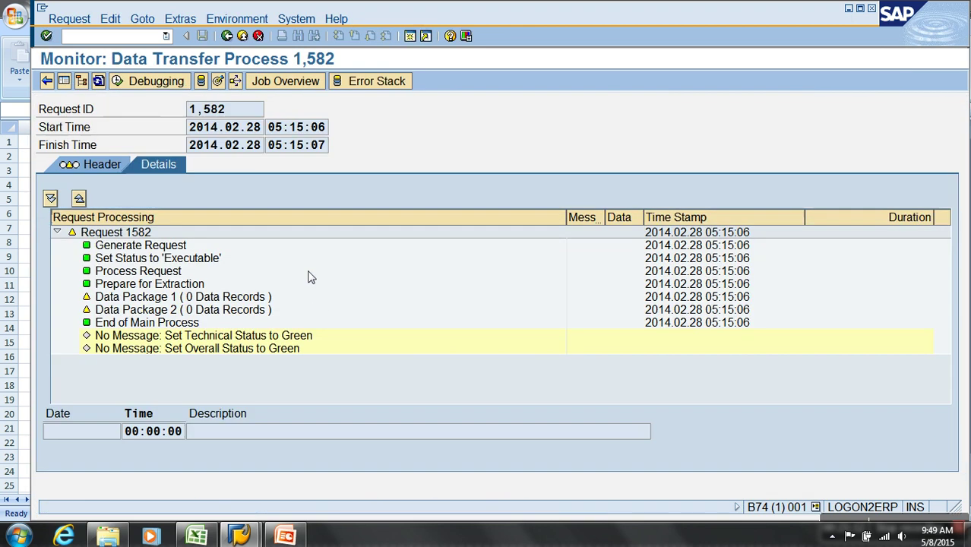
click(100, 82)
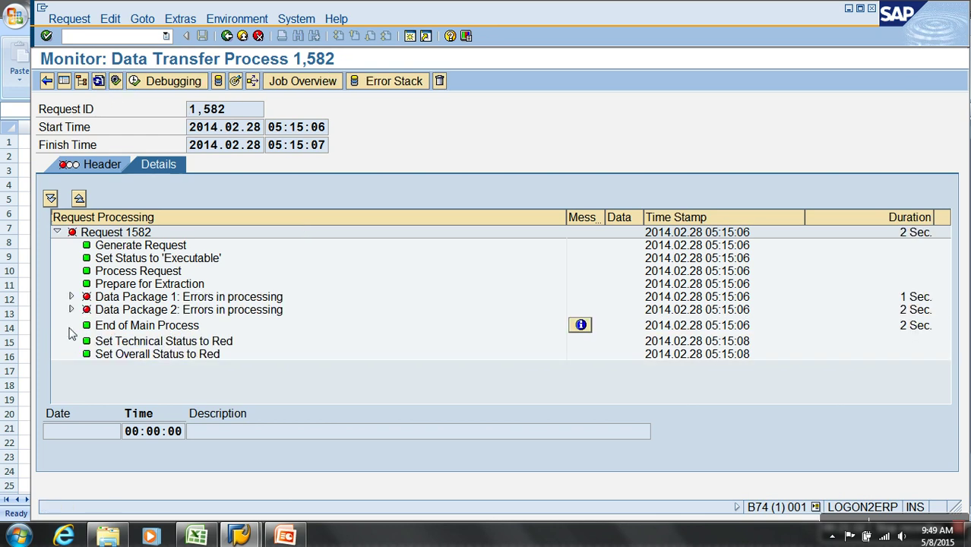
Examine the request's error stack records for data packages 000001 and 000002, then return to the monitor
click(384, 81)
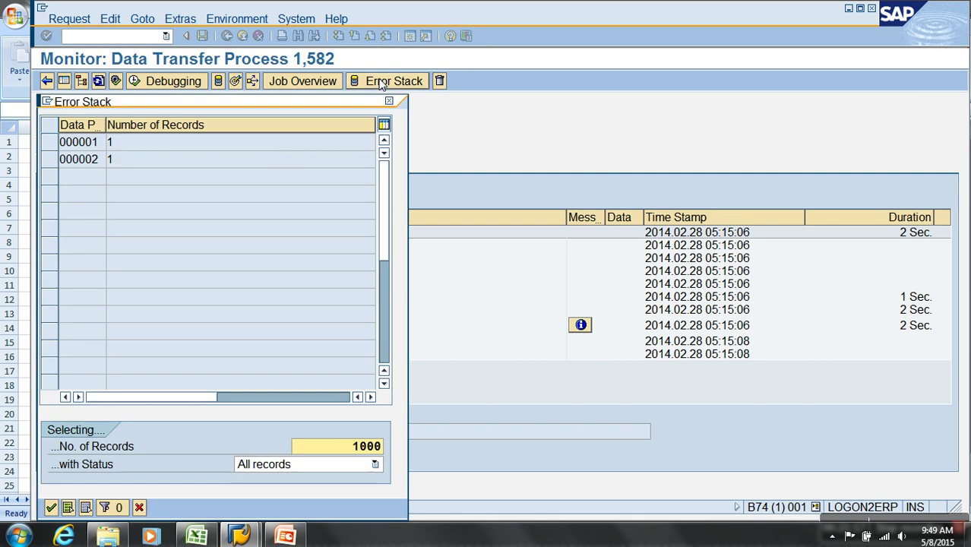
drag(44, 159, 46, 142)
click(54, 508)
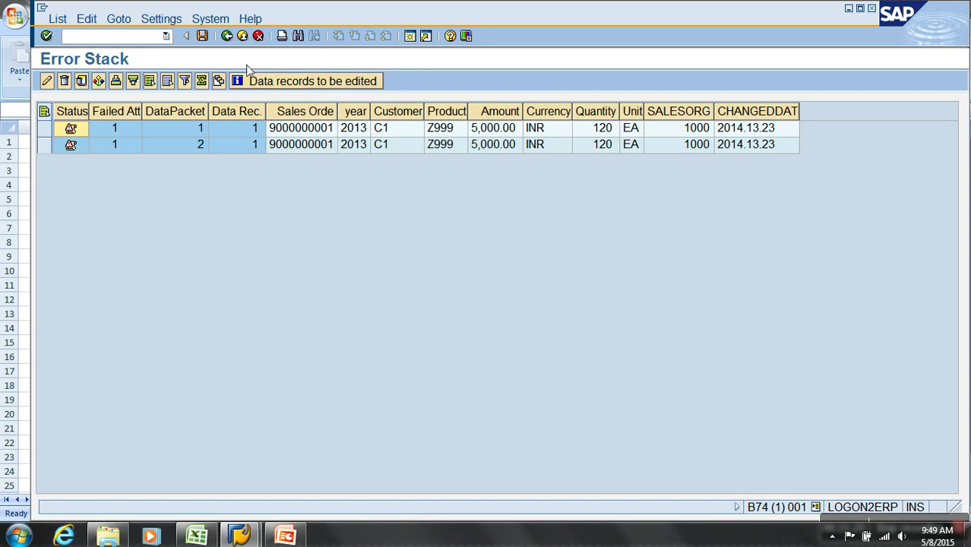
click(242, 35)
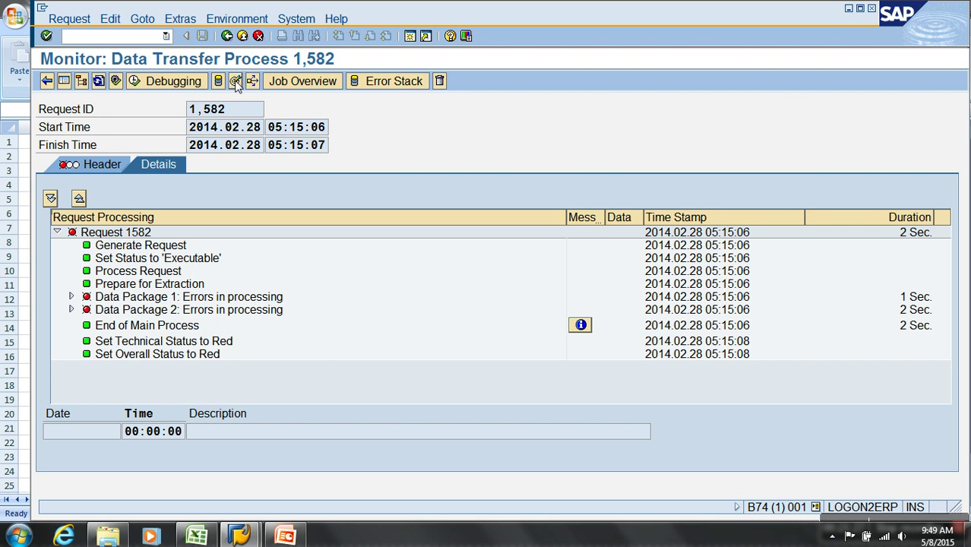
Open the management of BMWCUBE from the monitor and set the overall status of request 1582 to Status Erroneous
click(235, 82)
click(282, 289)
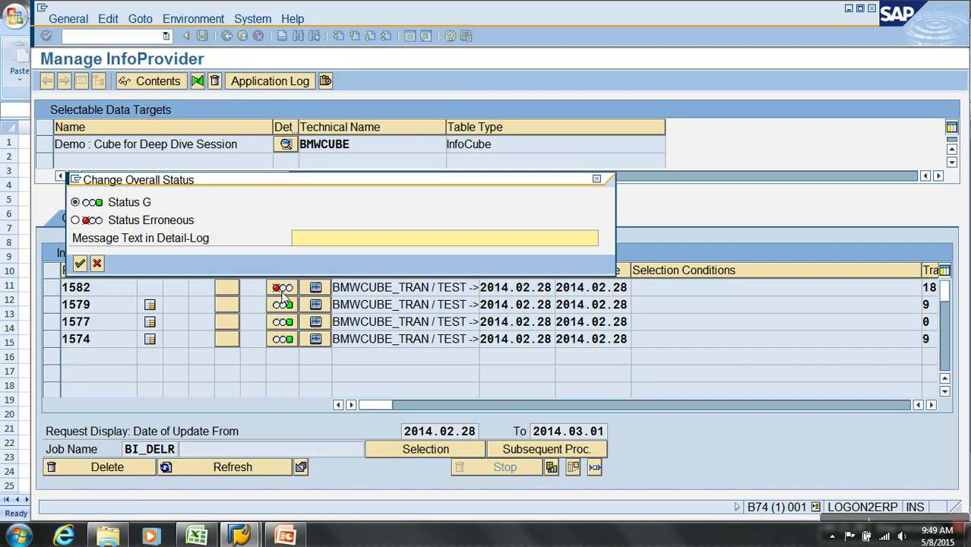
click(78, 219)
click(78, 261)
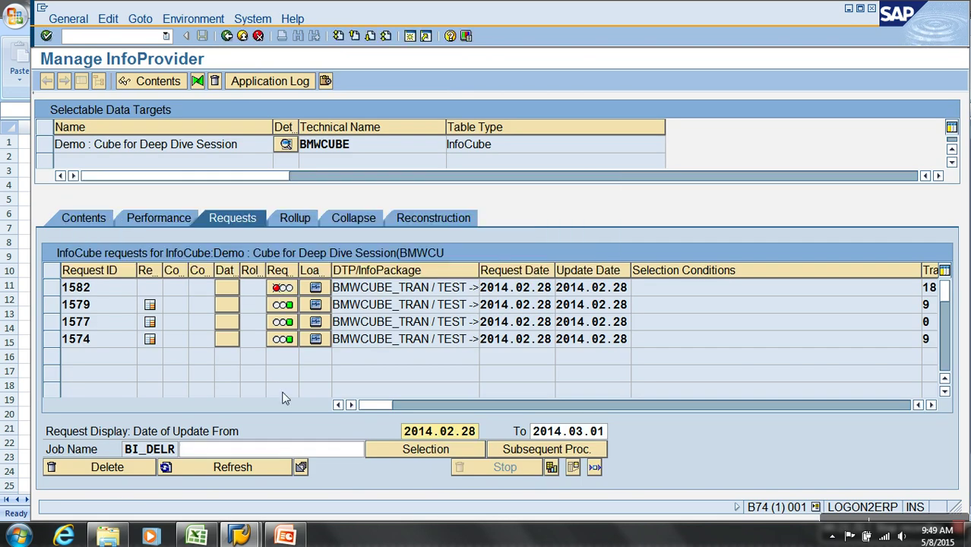
Refresh the BMWCUBE request list, set the overall status of request 1582 to Status G, and return to the modeling tree
click(266, 470)
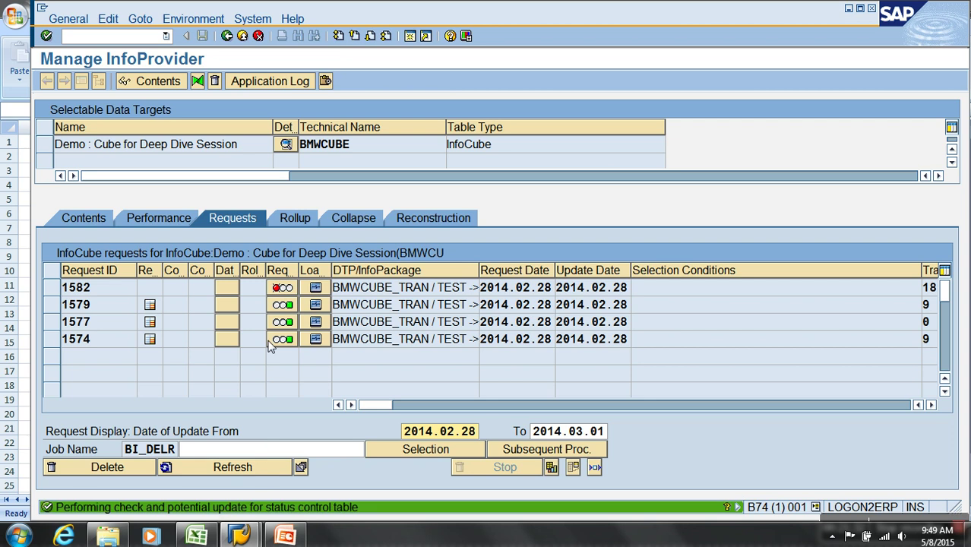
click(282, 305)
click(118, 205)
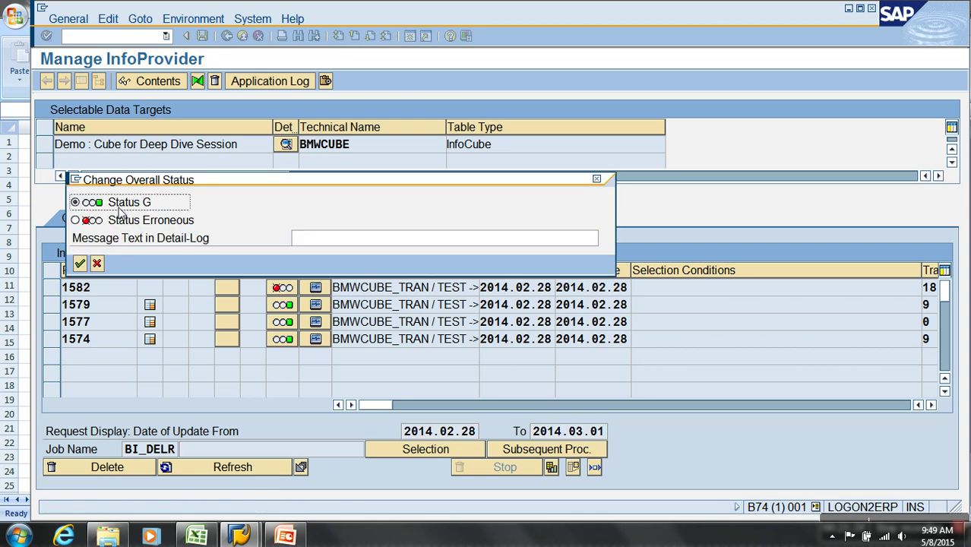
click(79, 263)
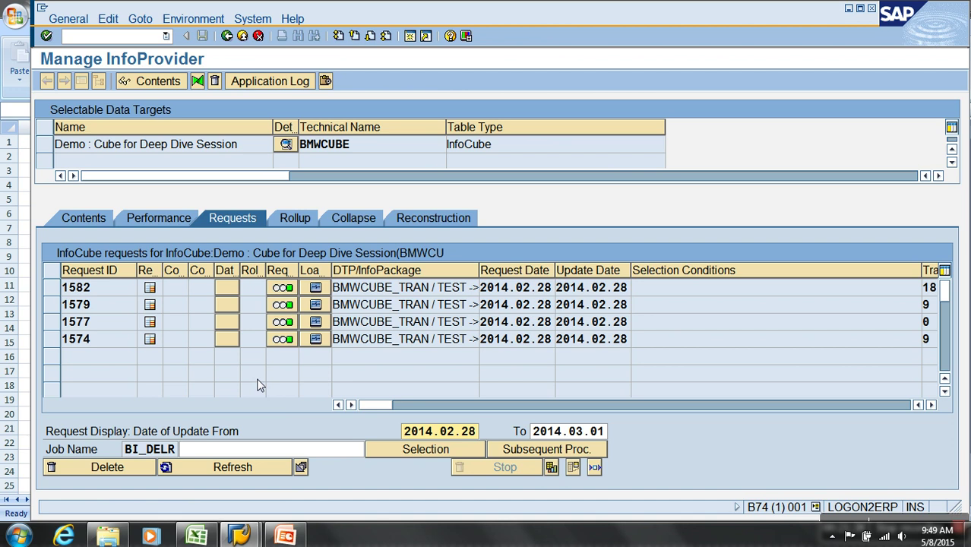
click(243, 38)
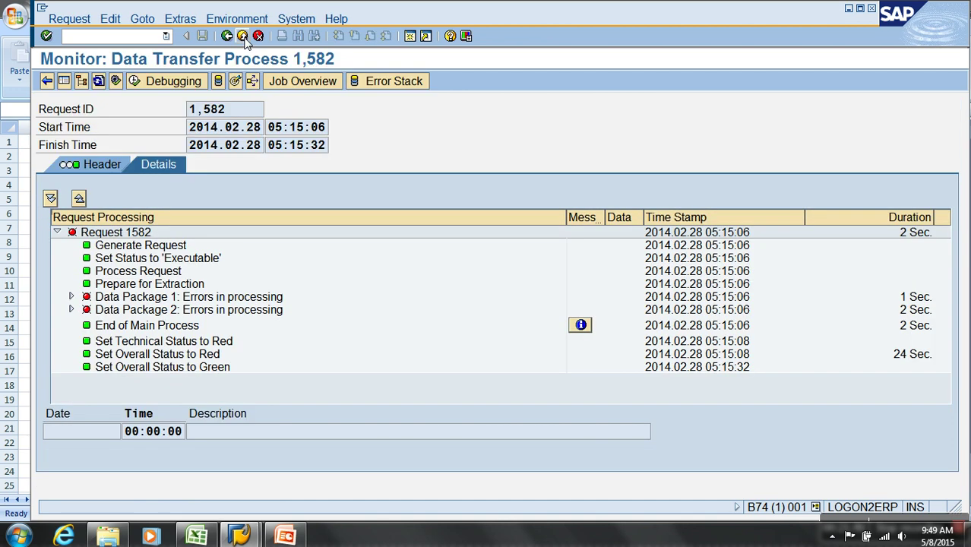
click(244, 40)
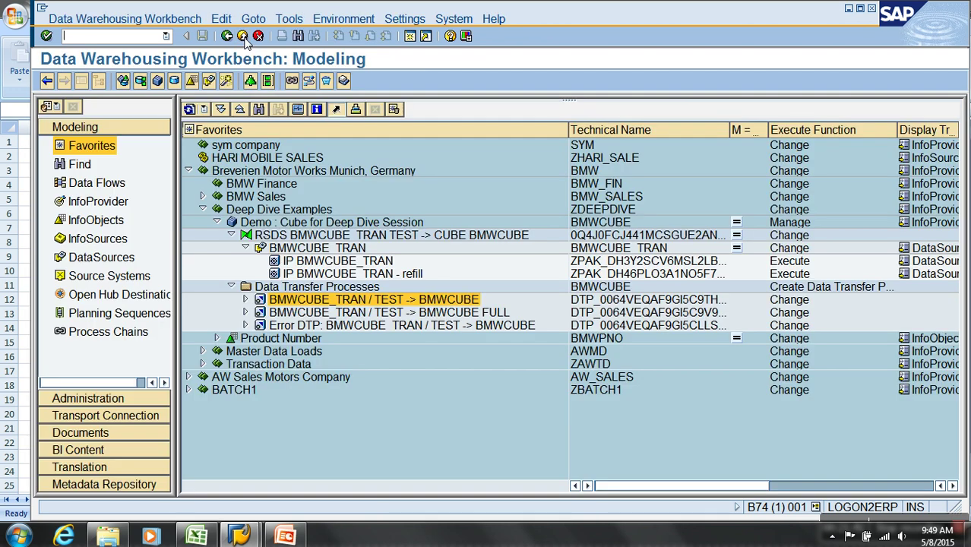
Change the DTP BMWCUBE_TRAN / TEST -> BMWCUBE error handling to Update Valid Records, Reporting Possible (Request Green) and activate it
right_click(400, 298)
click(425, 328)
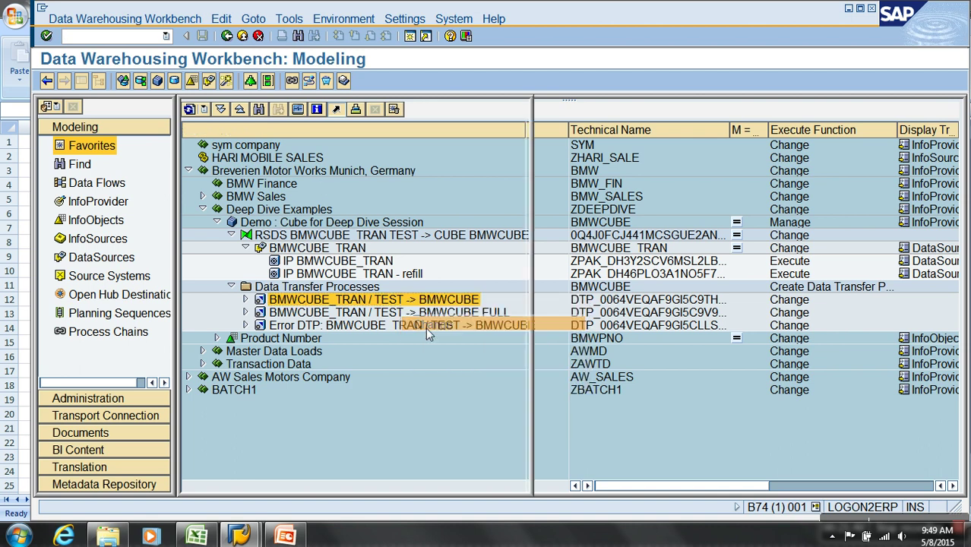
click(98, 82)
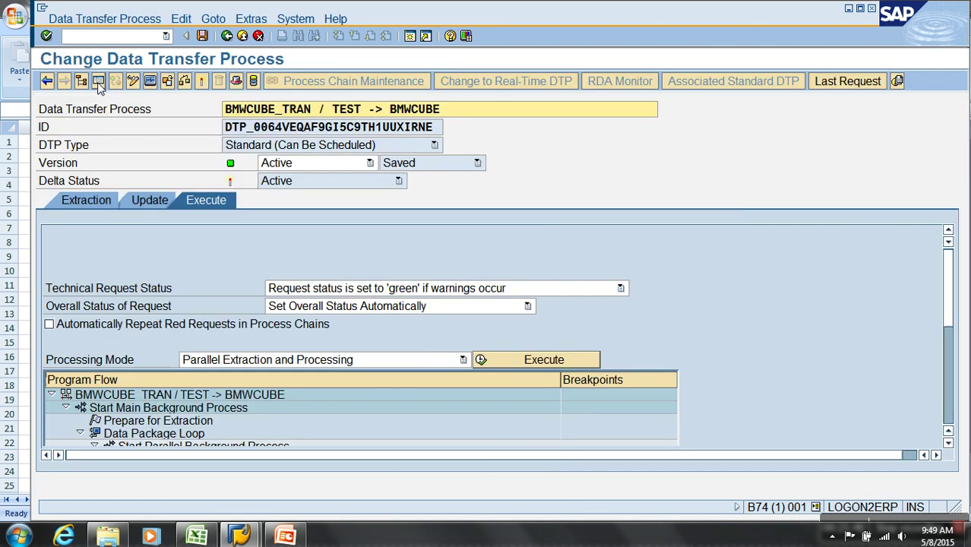
click(151, 199)
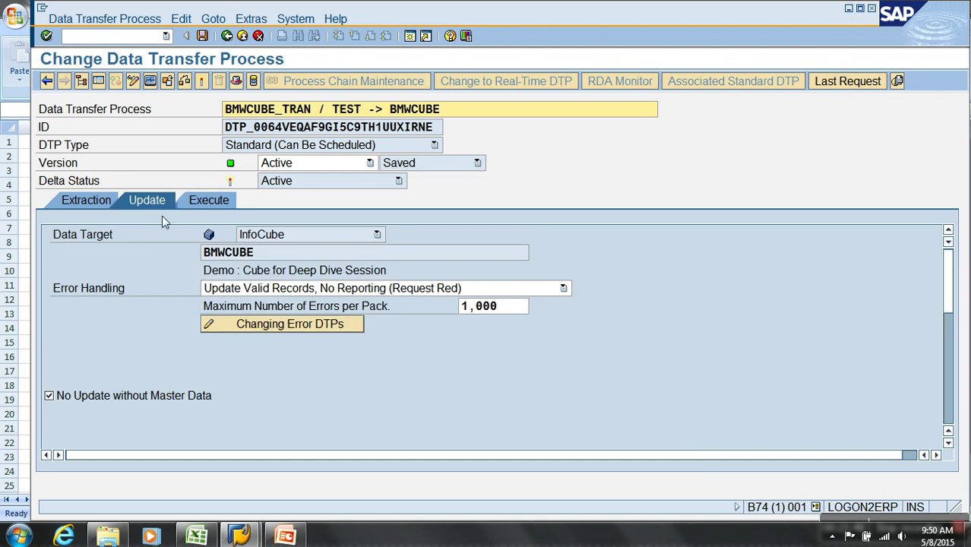
click(285, 289)
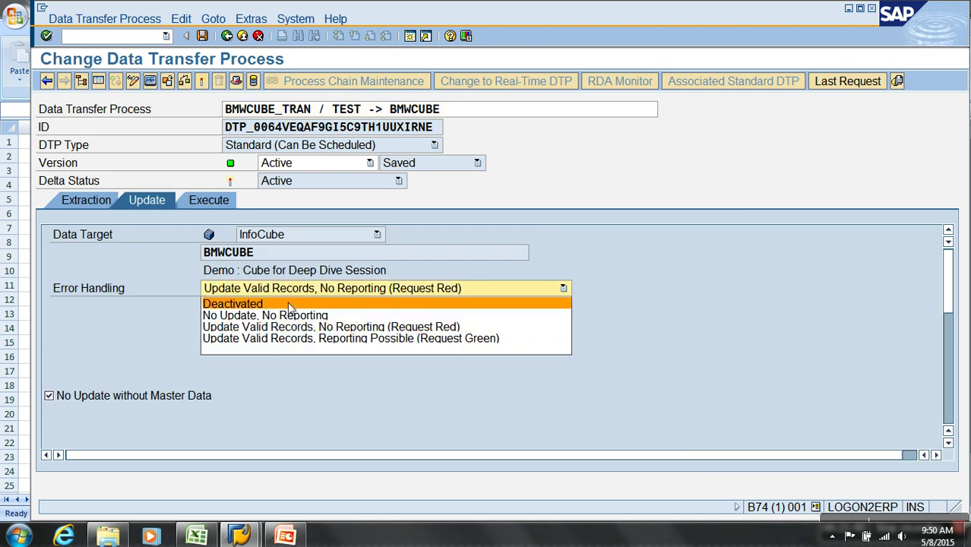
click(289, 305)
click(276, 289)
click(287, 336)
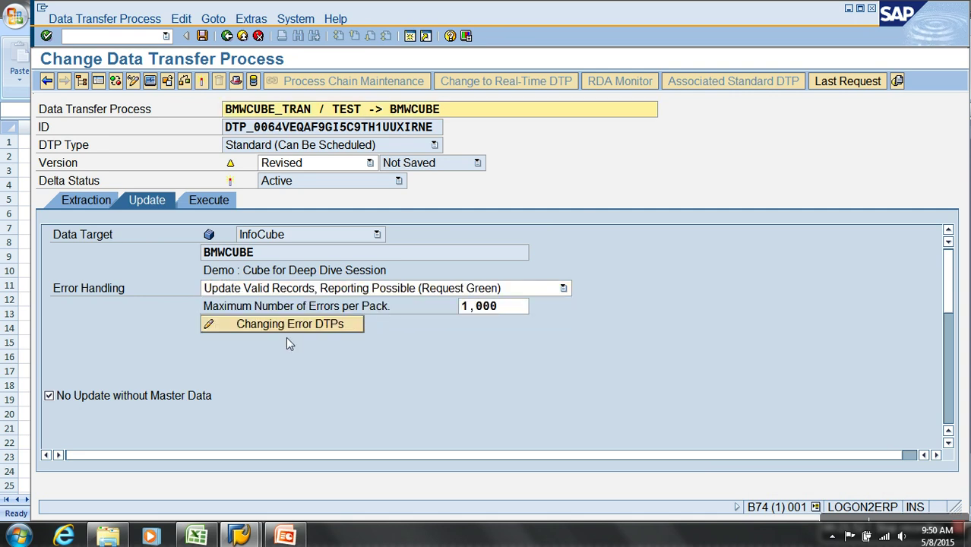
click(201, 81)
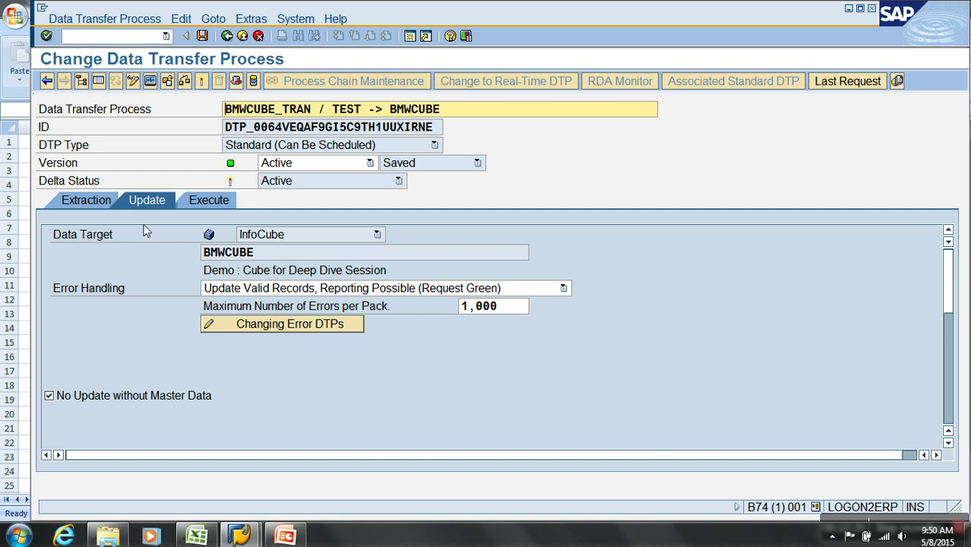
Examine the error stack of successful request 1582 from the DTP's monitor, then view request 1574 and leave the monitor
click(149, 81)
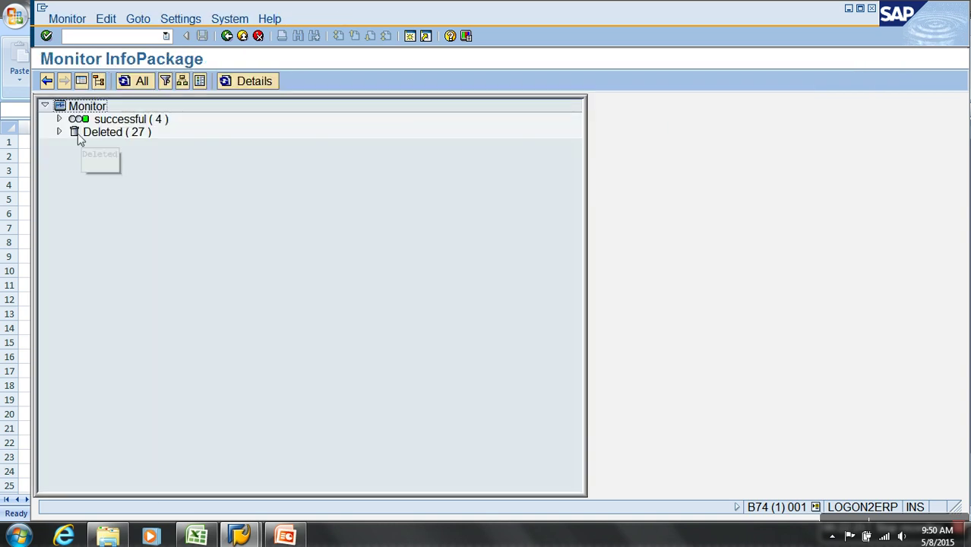
click(59, 119)
double_click(199, 214)
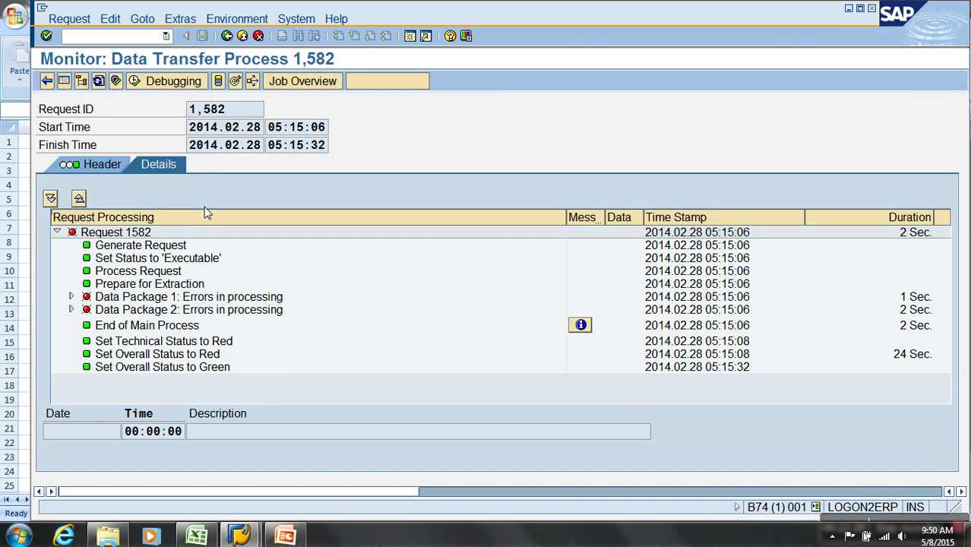
click(389, 80)
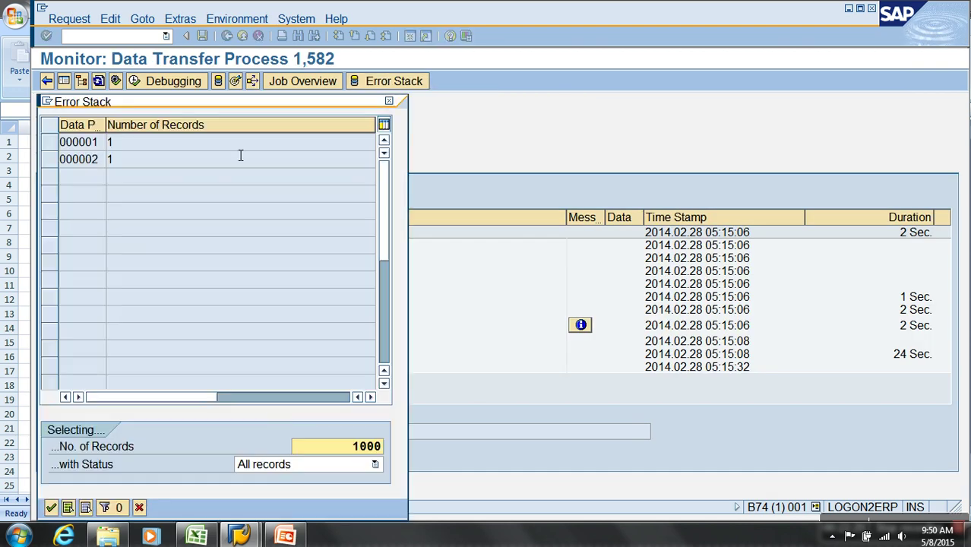
click(142, 510)
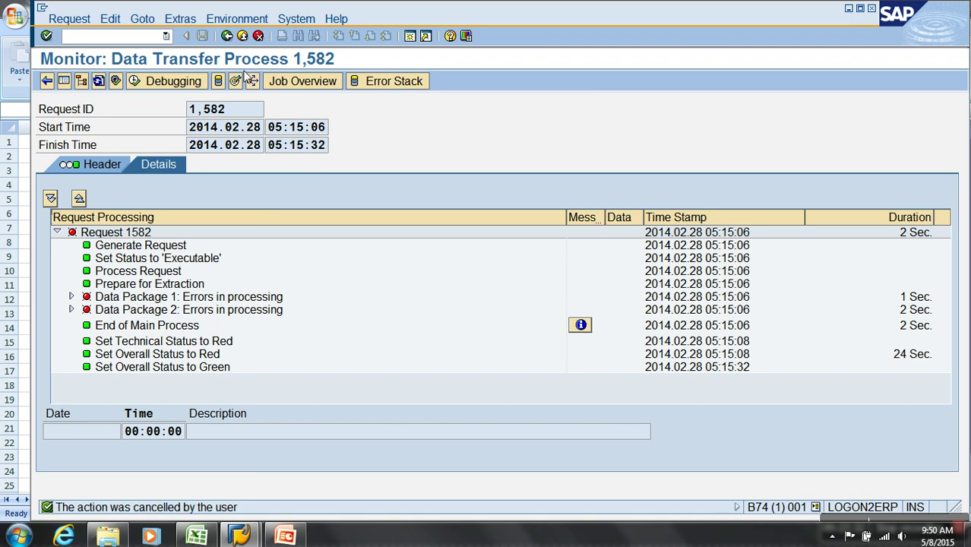
click(227, 36)
double_click(205, 171)
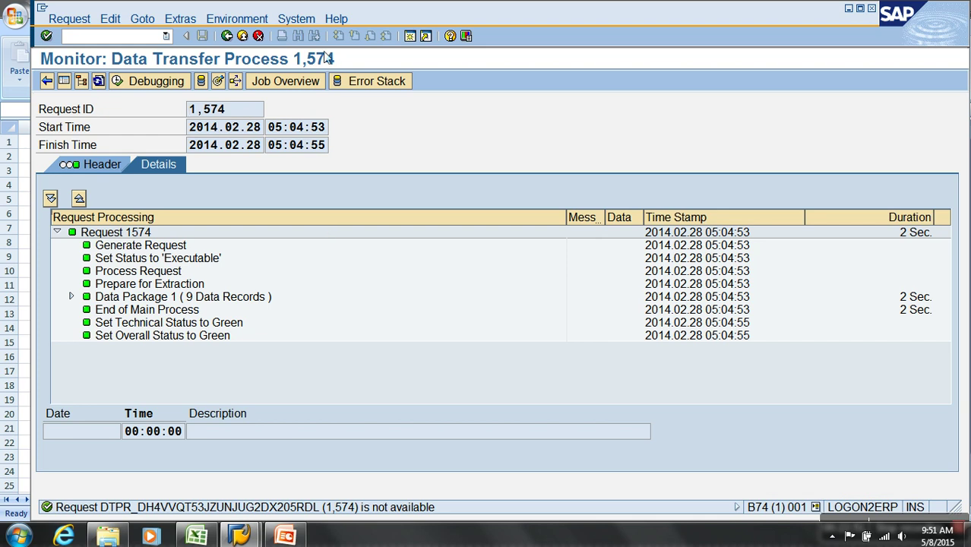
click(242, 37)
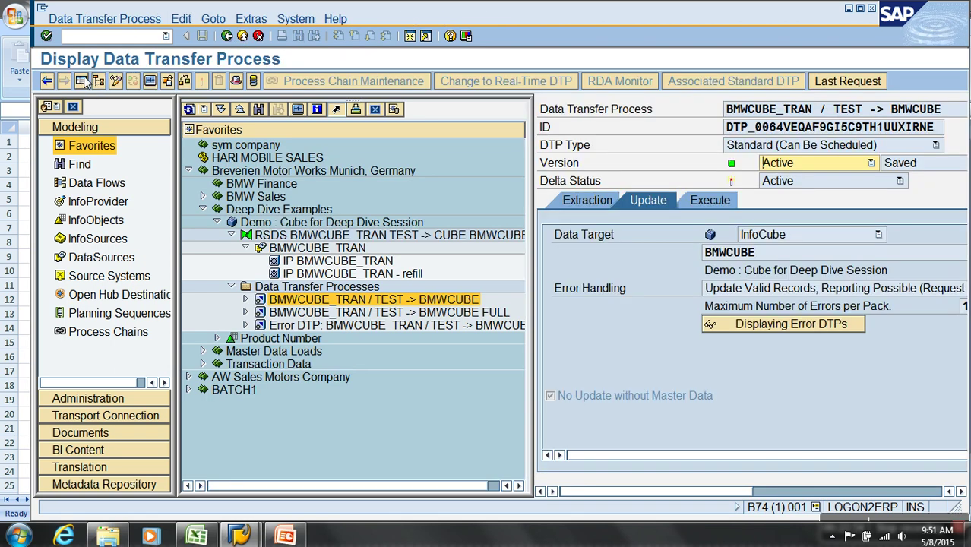
click(84, 81)
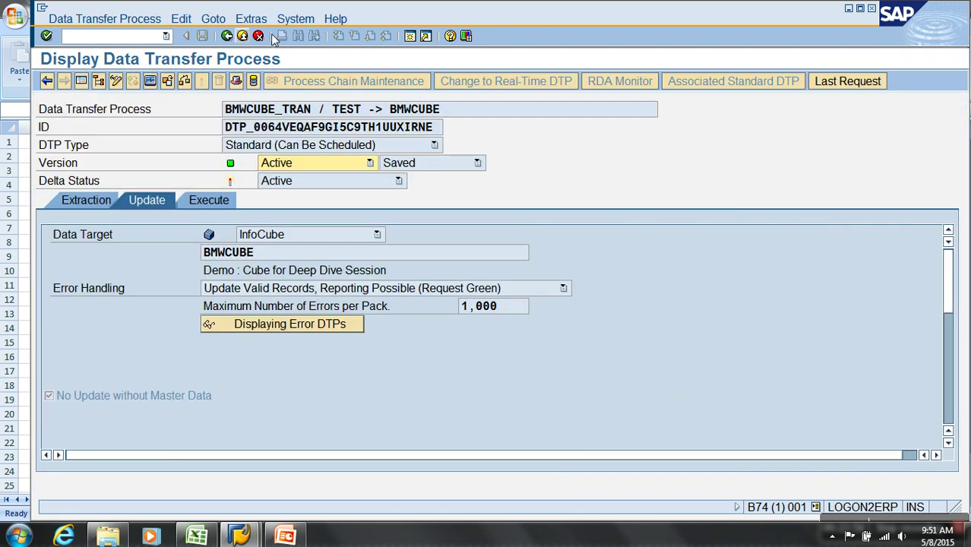
click(251, 18)
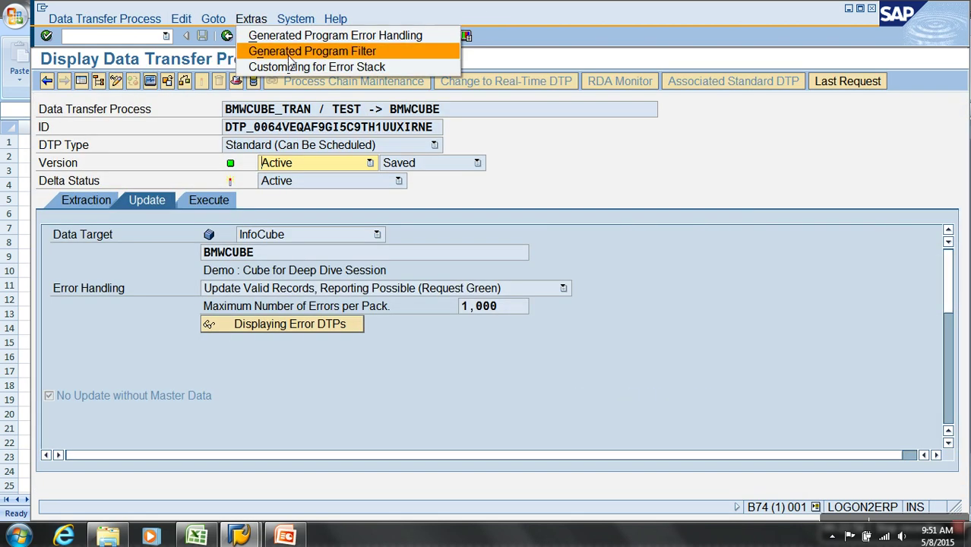
click(328, 69)
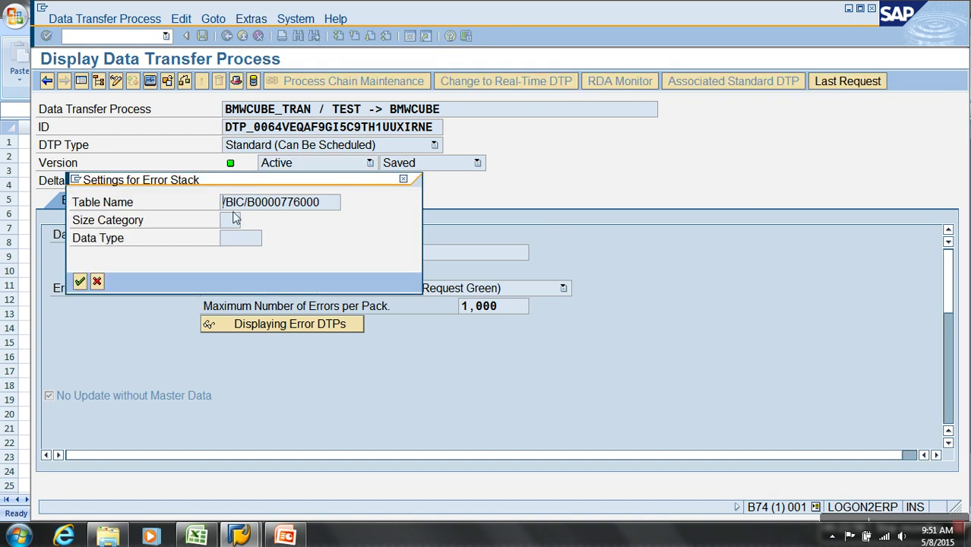
drag(224, 205, 342, 208)
key(ctrl+c)
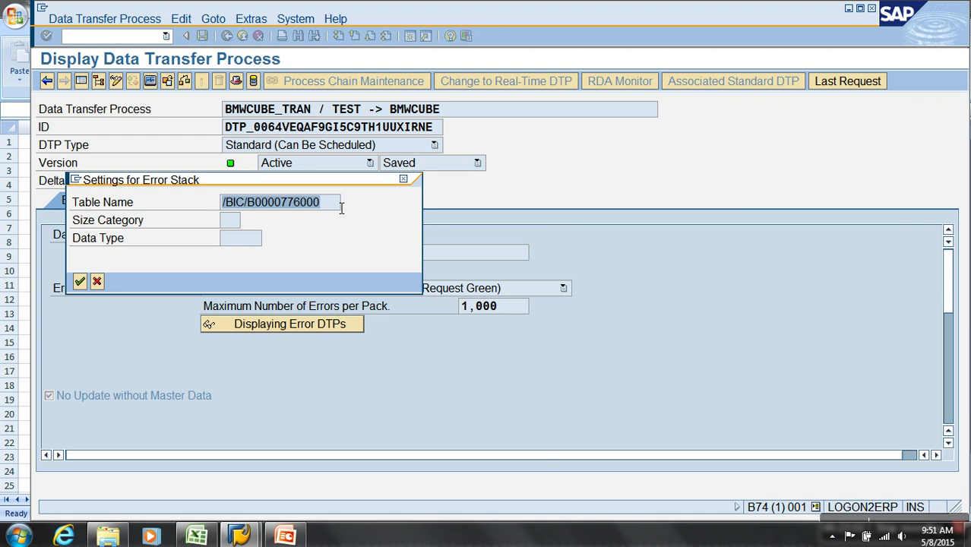
click(341, 209)
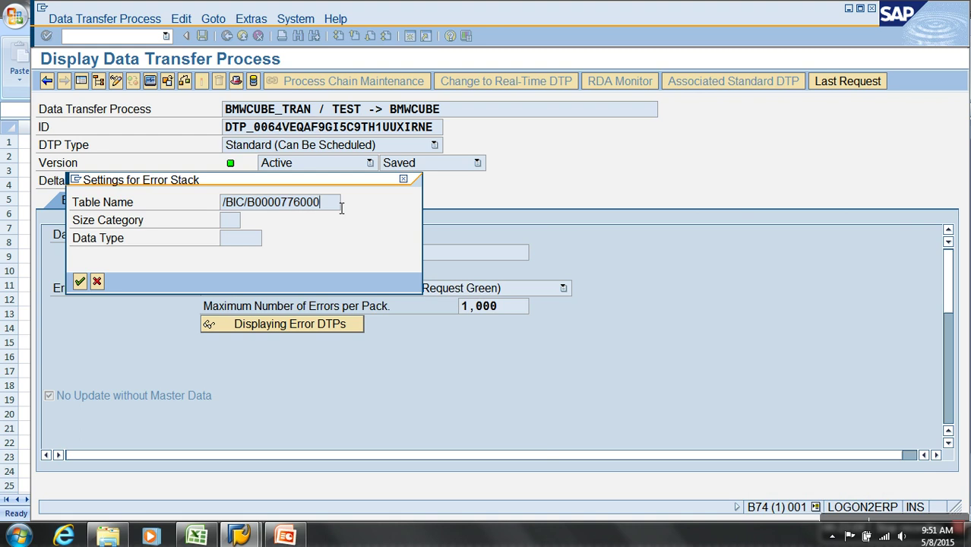
click(97, 282)
click(409, 38)
text(se14)
key(Return)
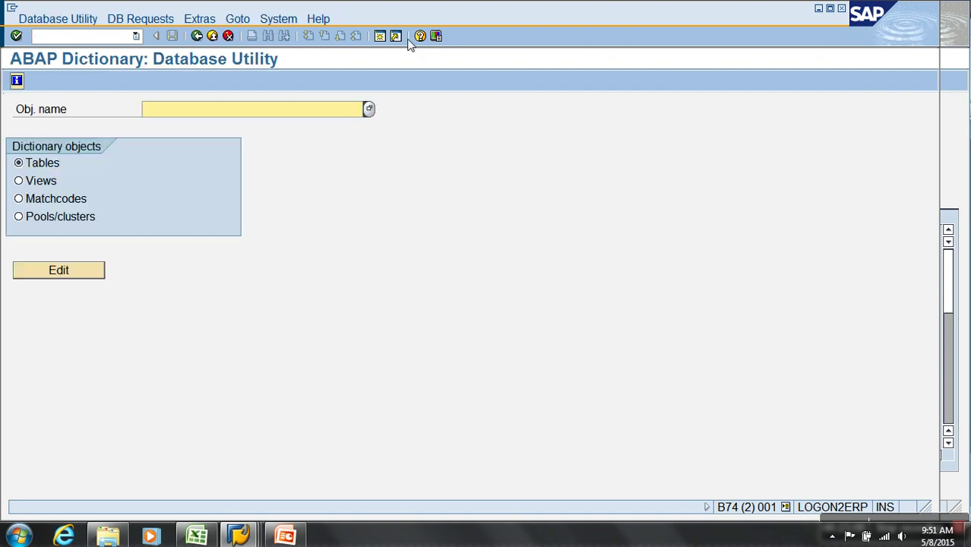
key(ctrl+v)
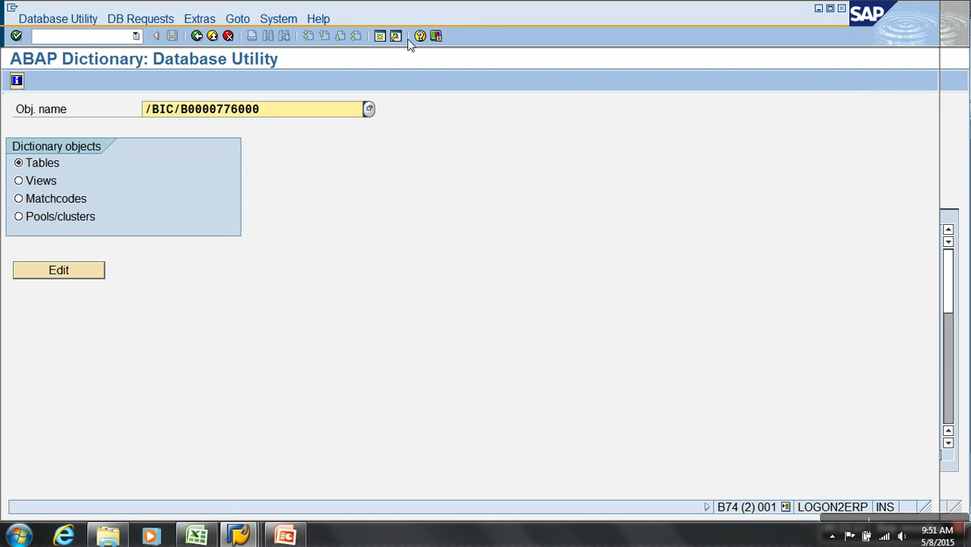
click(74, 273)
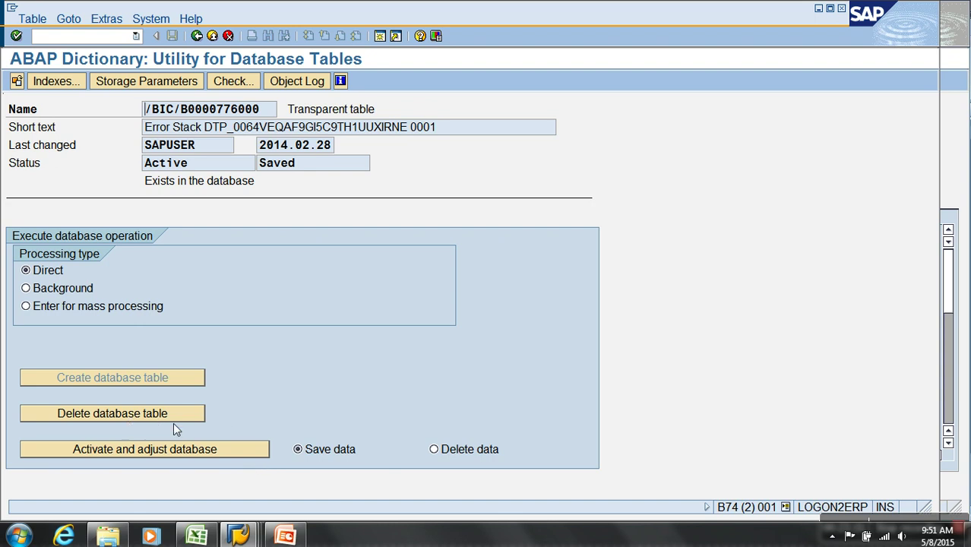
Activate and adjust the error stack table in the database with the Delete data option
click(434, 451)
click(245, 452)
click(283, 291)
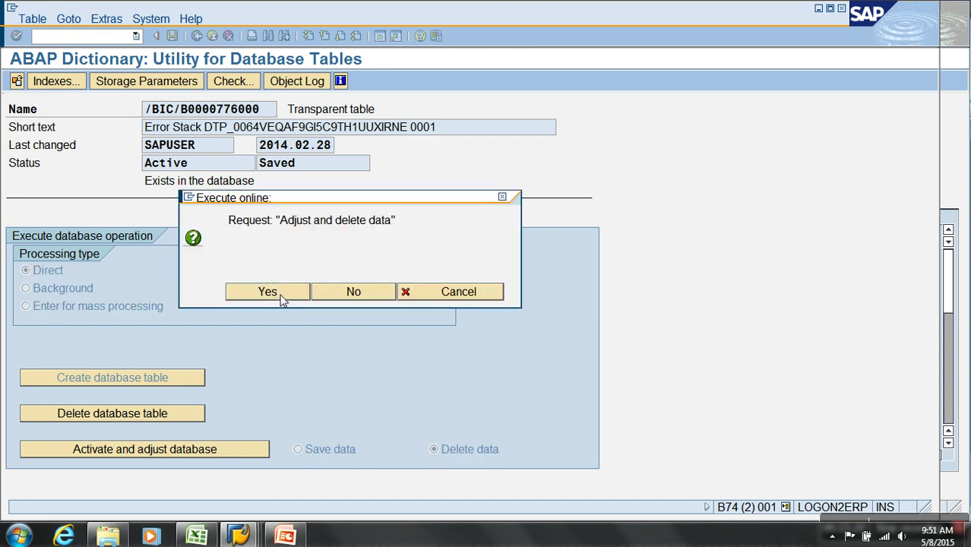
Switch back to the DTP session, check the error stack of request 1582 again, and return to the modeling tree
key(alt+Tab)
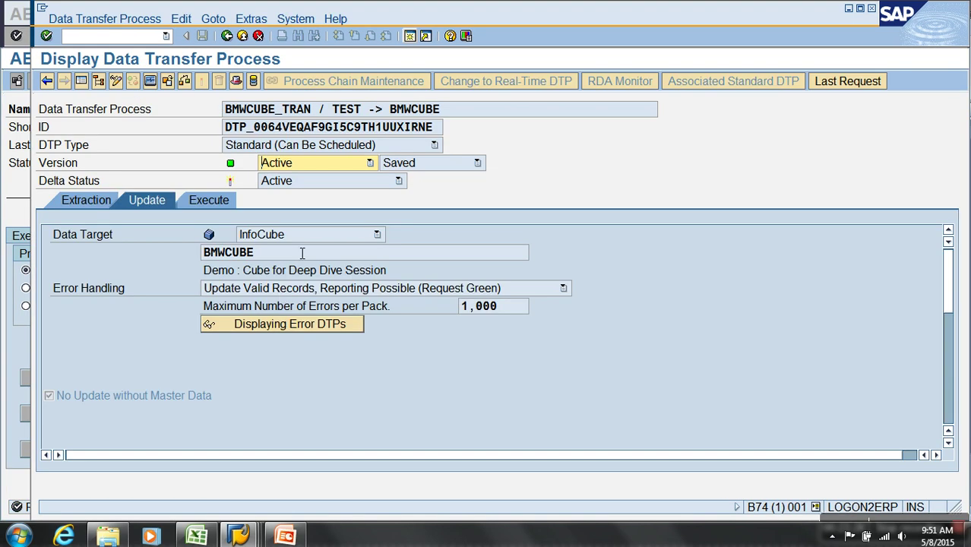
click(164, 80)
double_click(175, 206)
click(372, 85)
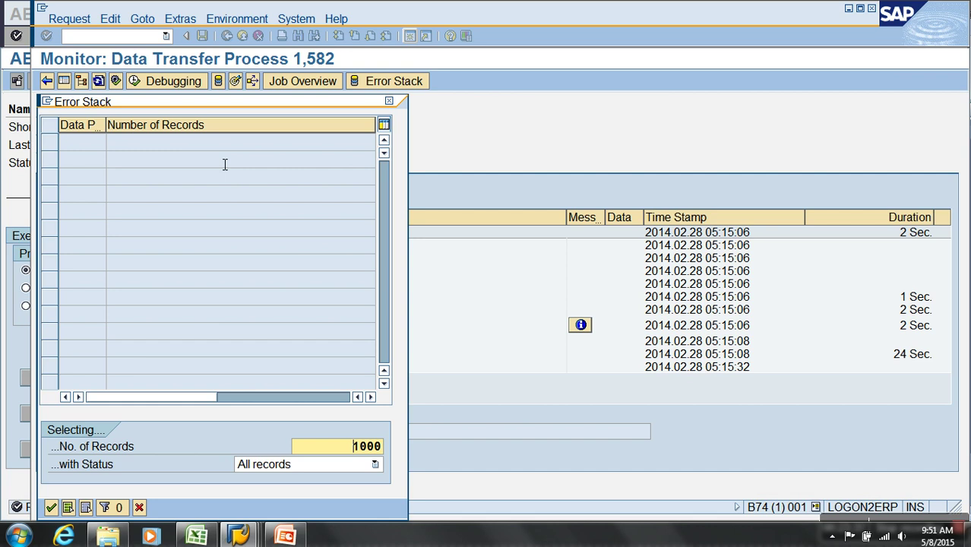
click(139, 507)
click(244, 35)
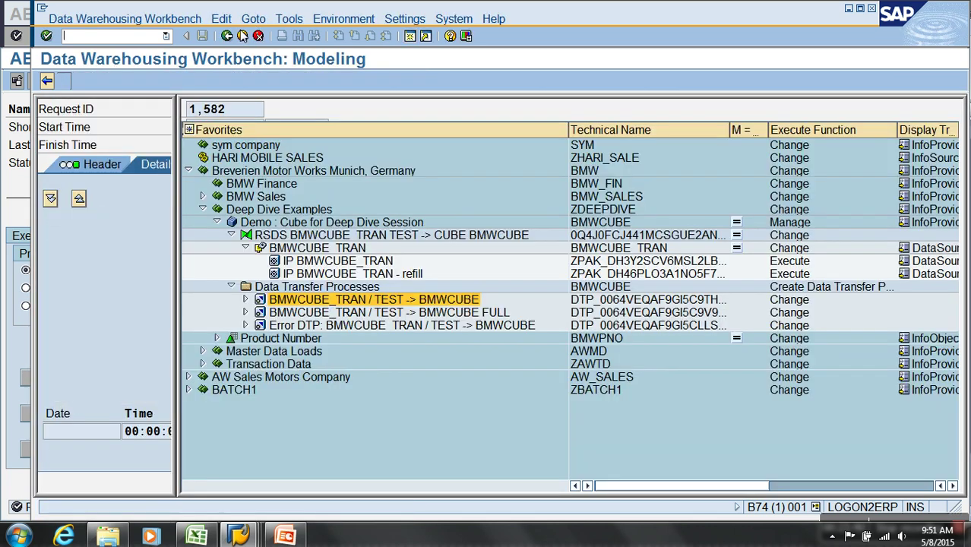
Review the Update settings of the DTP BMWCUBE_TRAN / TEST -> BMWCUBE in full-screen display, then leave it
double_click(373, 301)
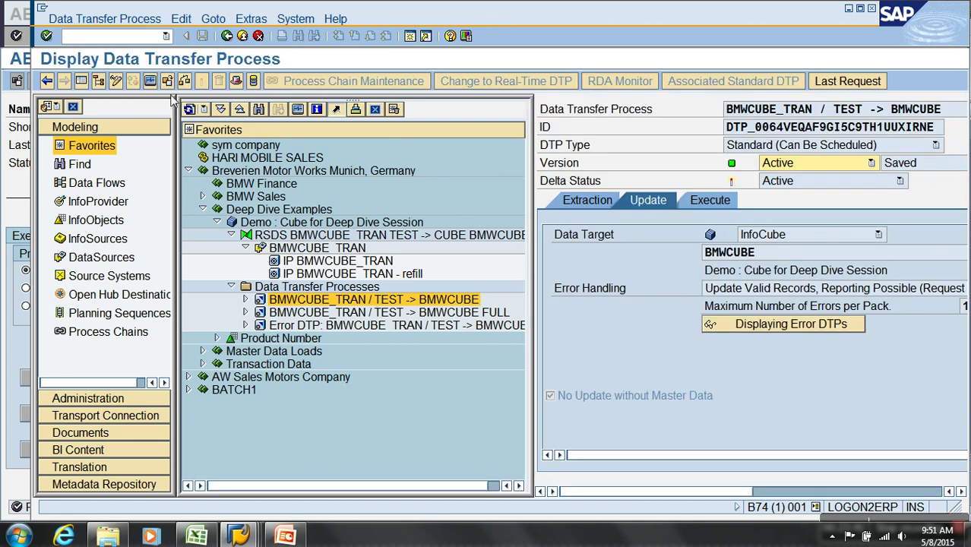
click(81, 81)
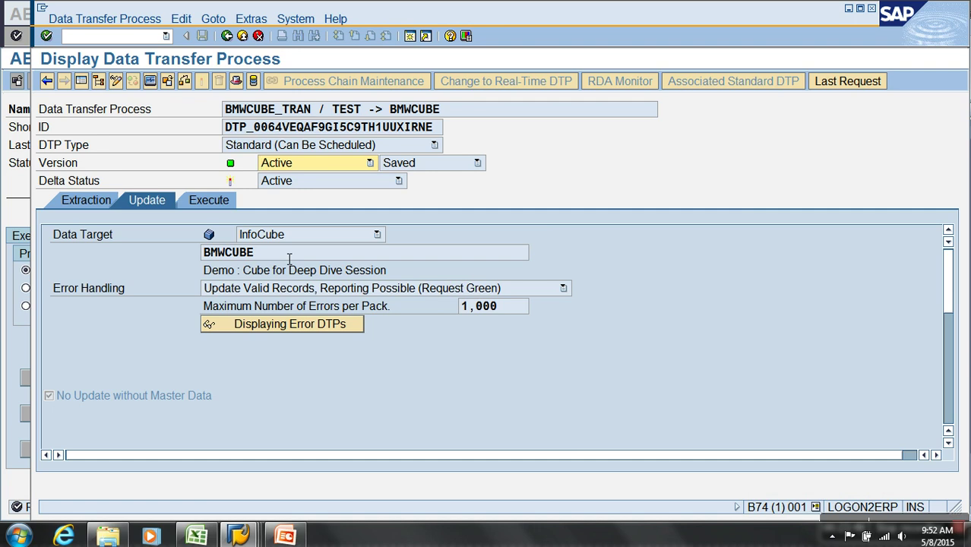
click(242, 36)
Open the InfoPackage IP BMWCUBE_TRAN - refill in full screen and examine its immediate and background start options
double_click(359, 275)
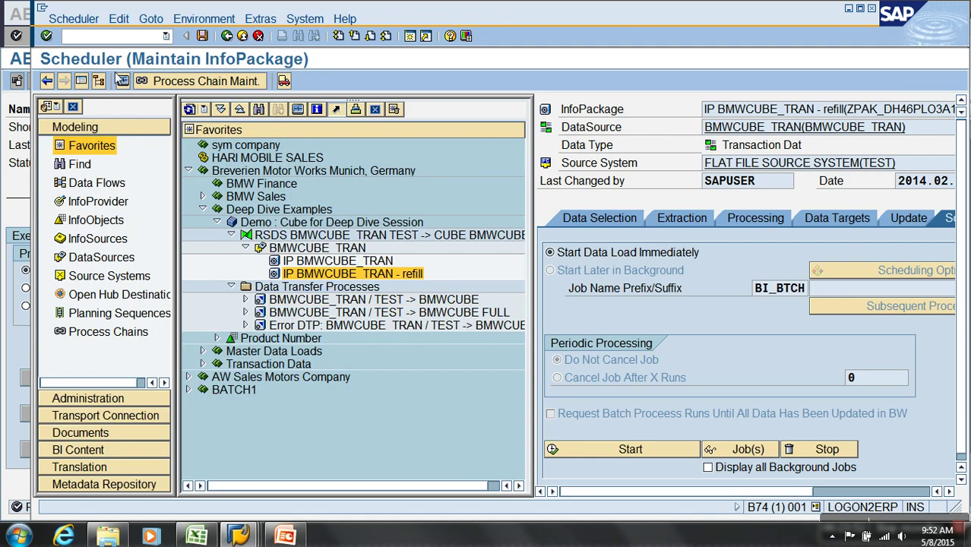
click(80, 80)
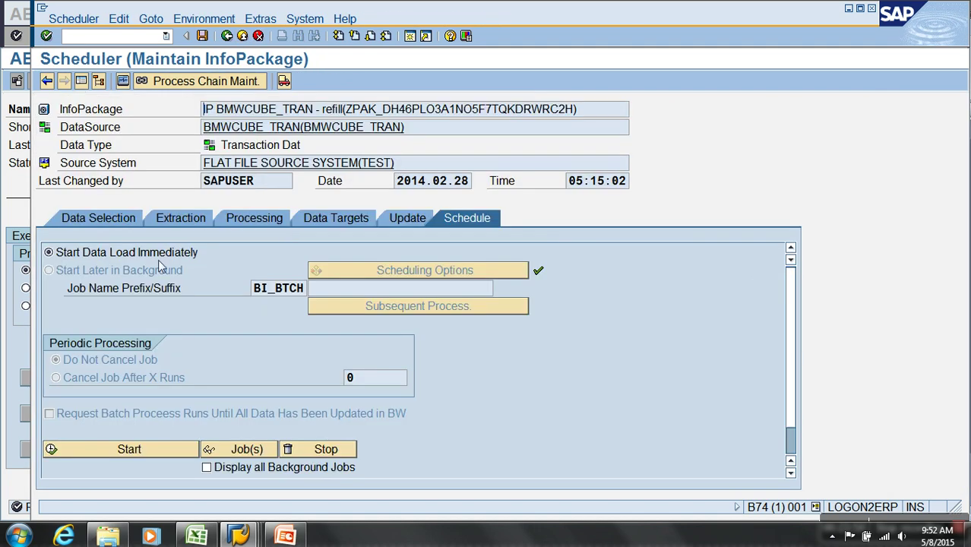
click(119, 256)
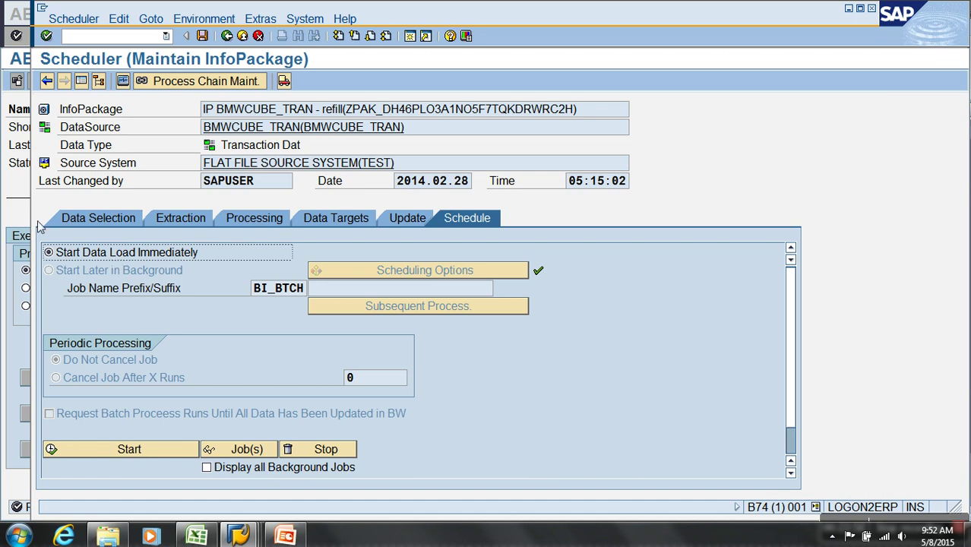
click(82, 275)
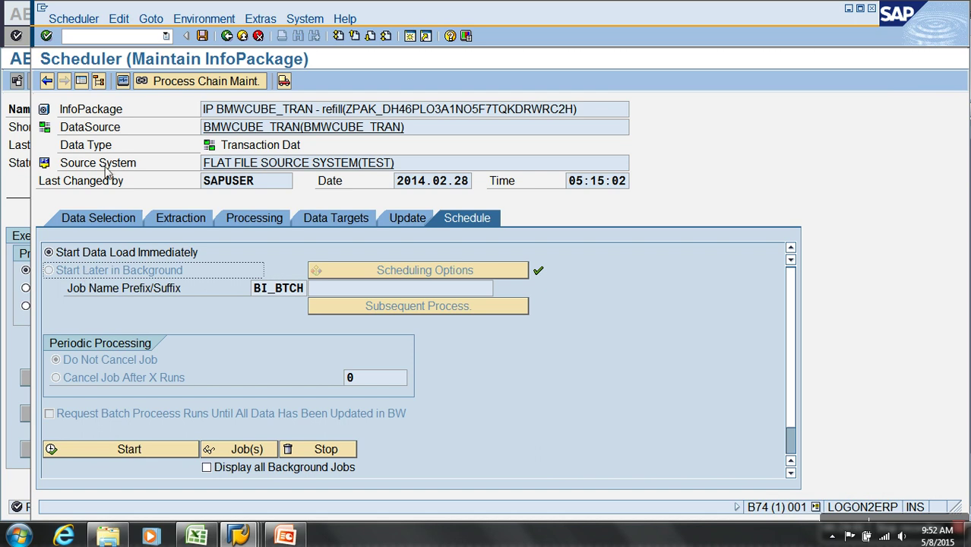
Leave the InfoPackage and open the 05:15:06 request of the DTP BMWCUBE_TRAN / TEST -> BMWCUBE in the full-screen monitor
click(242, 37)
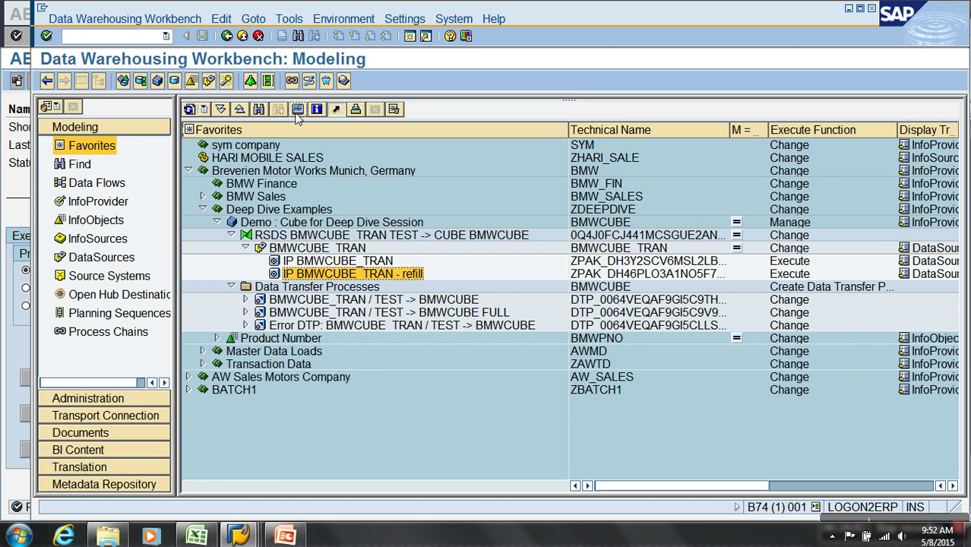
key(Down)
key(Down)
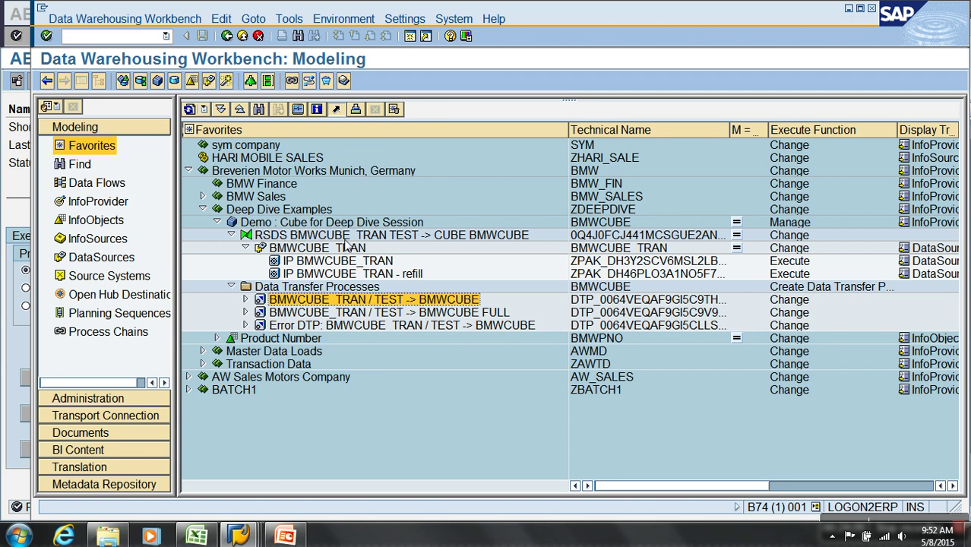
click(298, 111)
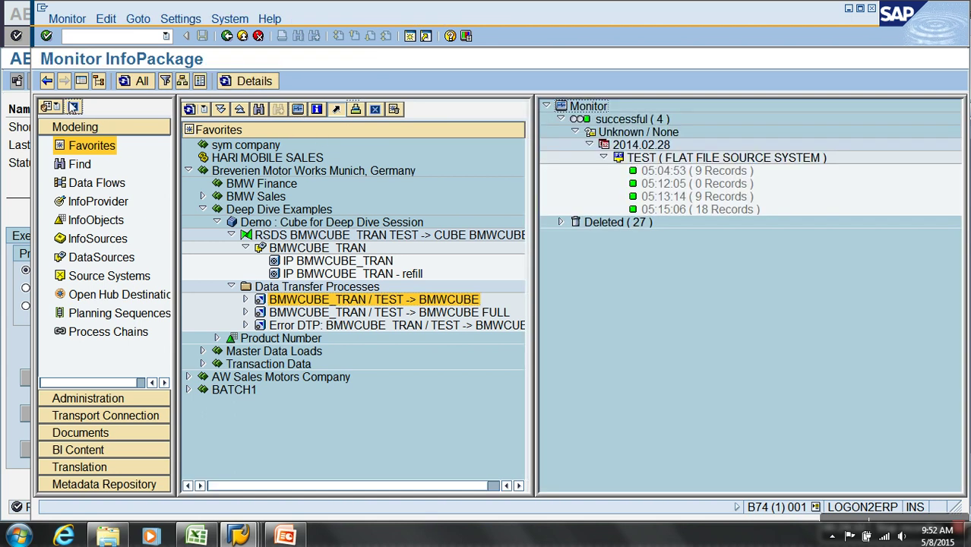
click(81, 80)
double_click(187, 211)
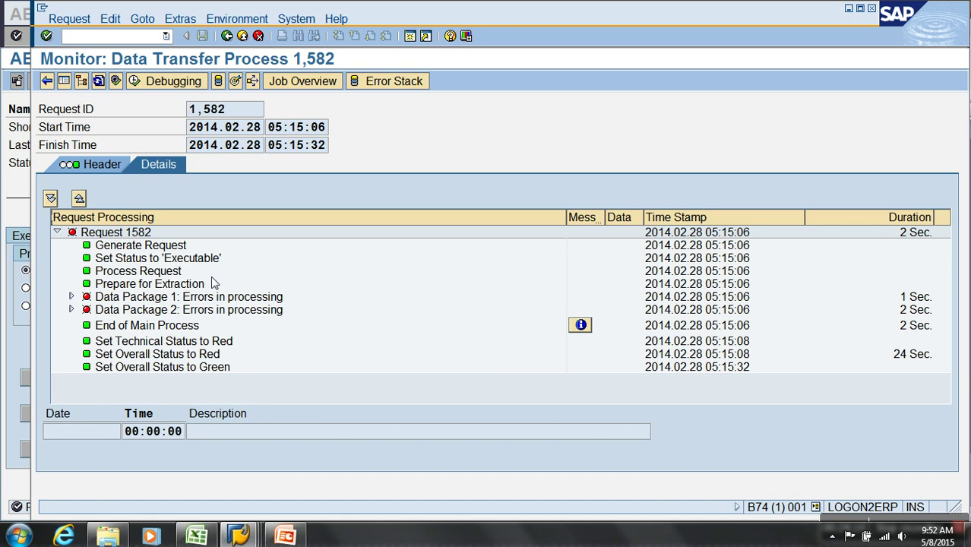
Examine the job log of the first BIDTPR_1582_1 job in the request's job overview and return to the modeling tree
click(304, 82)
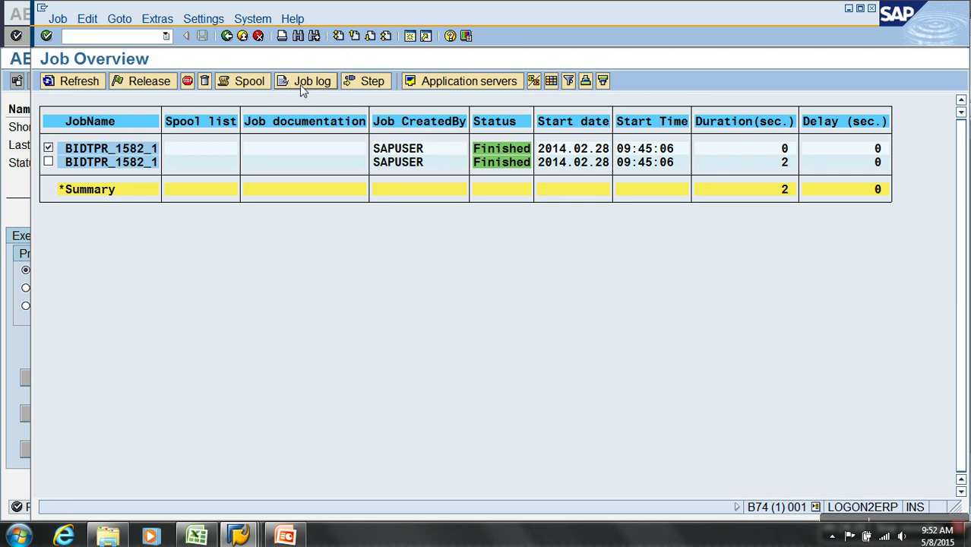
click(302, 86)
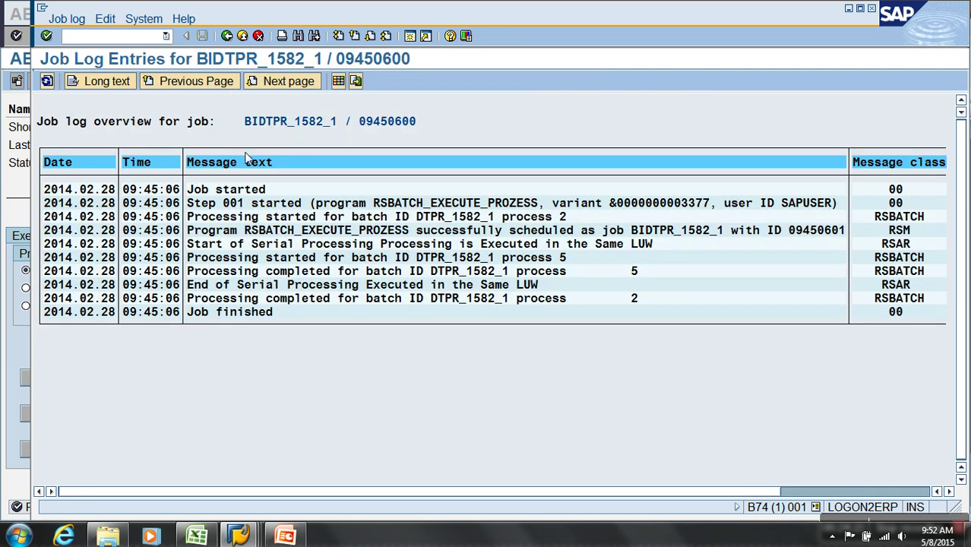
click(242, 36)
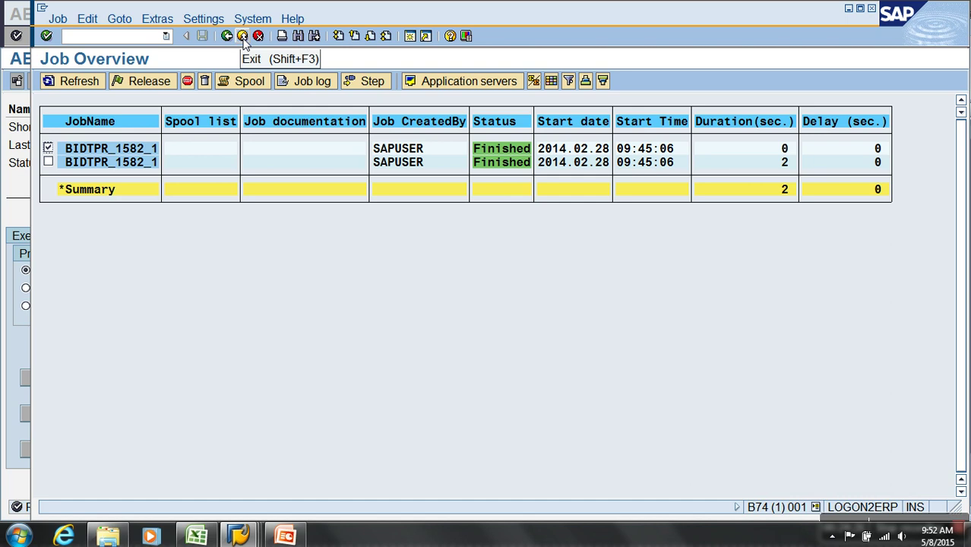
click(243, 36)
click(243, 37)
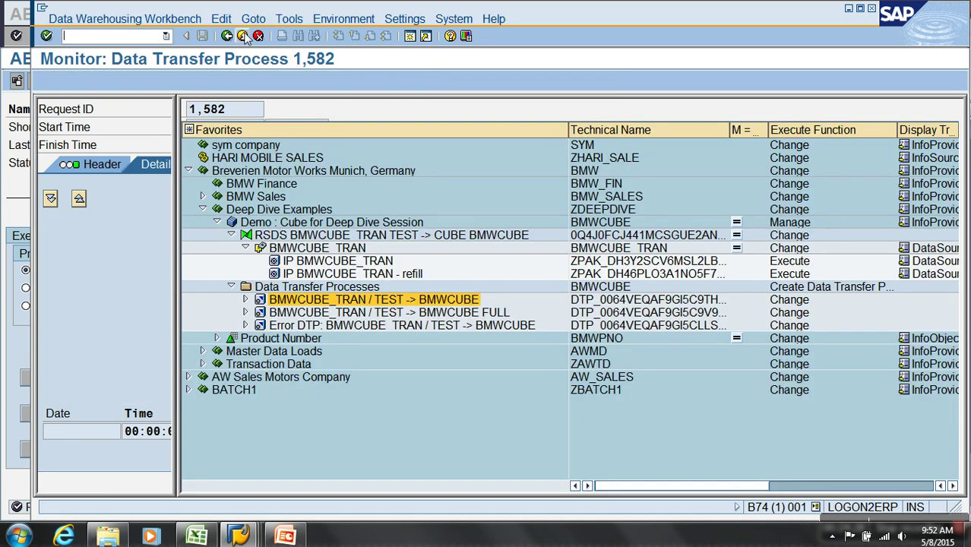
click(859, 522)
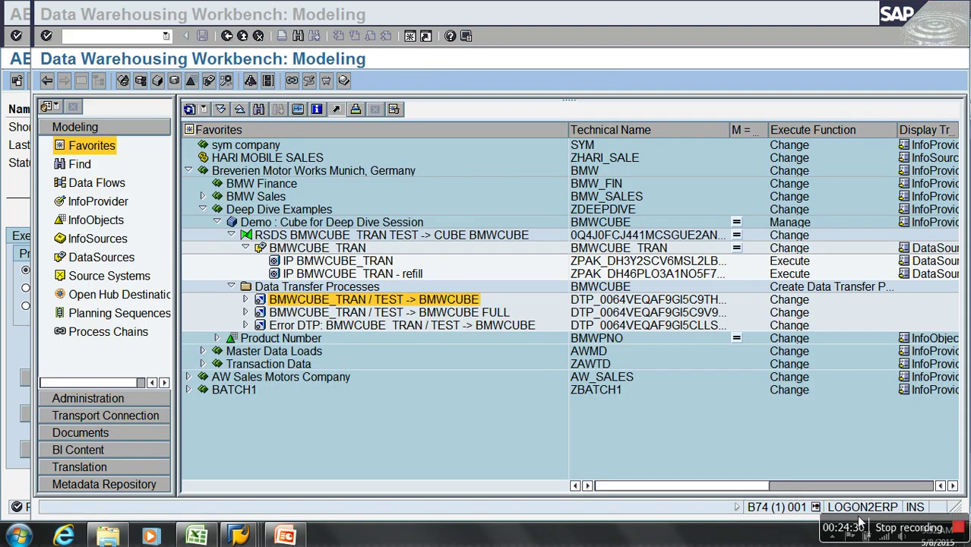